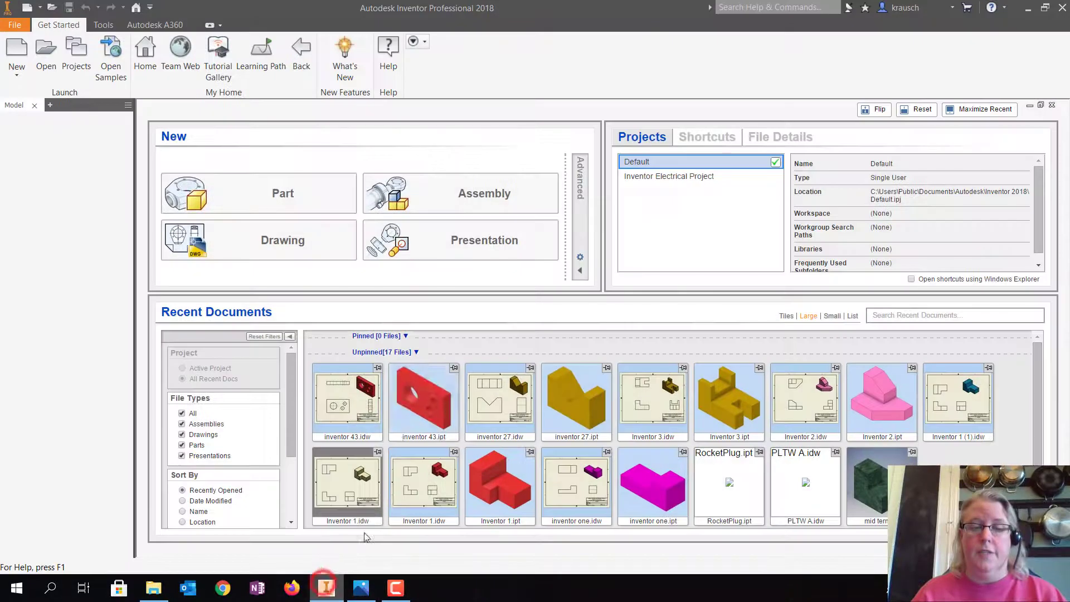
Create a new part from the Standard.ipt template, accept the style conflict notice and show the home view.
click(17, 47)
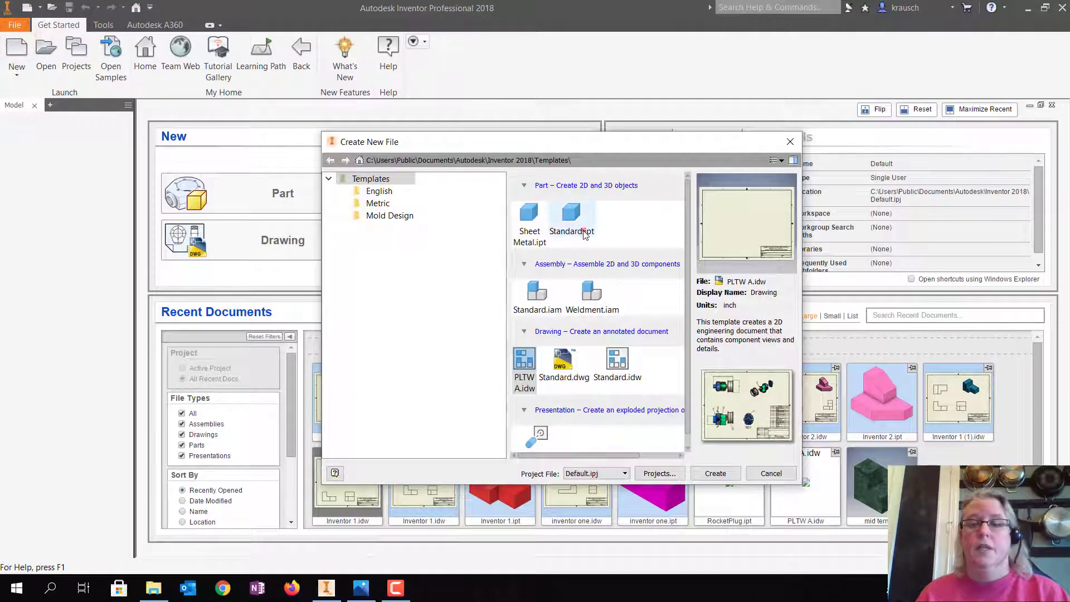
click(572, 214)
click(730, 477)
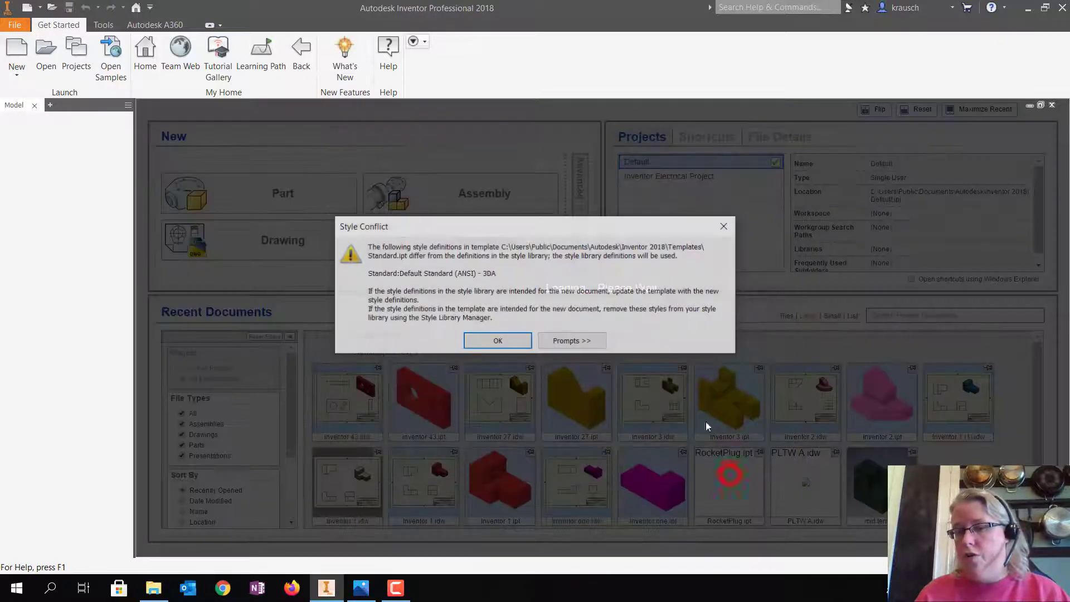
click(498, 342)
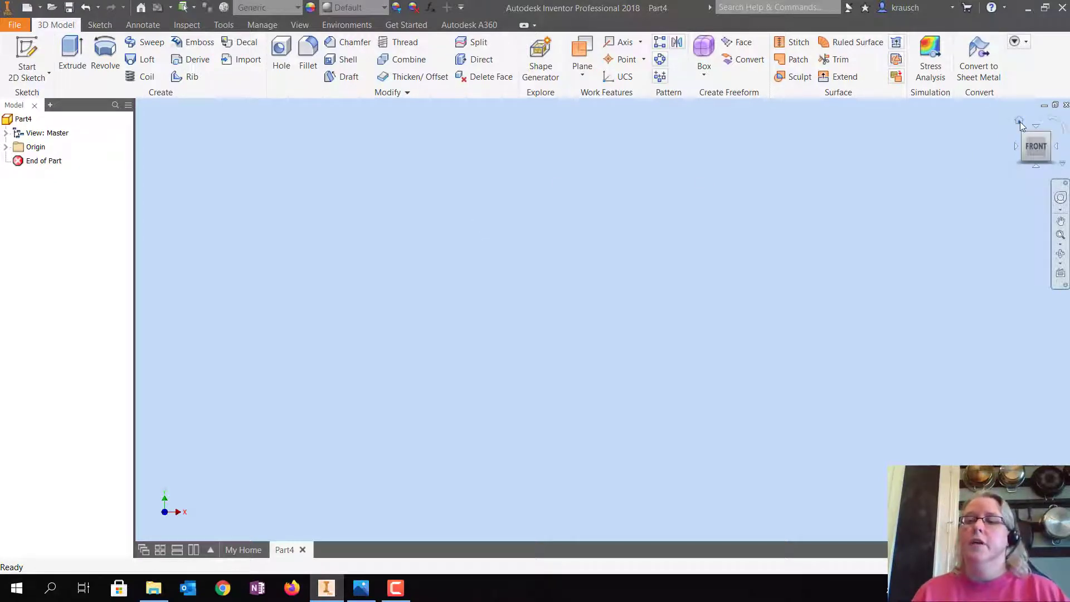
click(1020, 121)
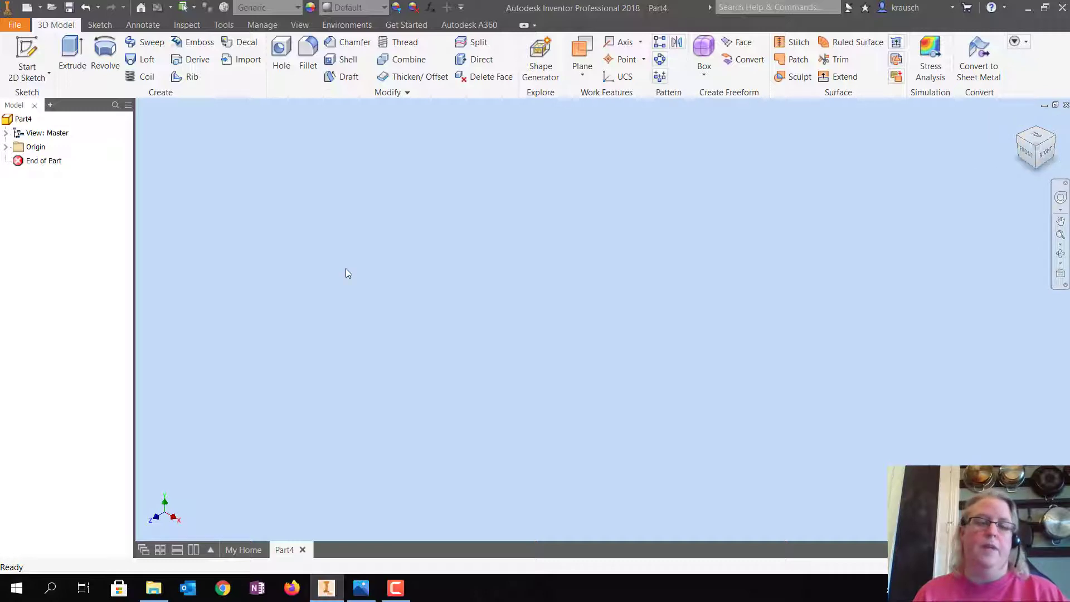
Check the Inventor 38.jpg reference drawing in Photos, and start a 2D sketch on the XY plane of the new part.
click(361, 588)
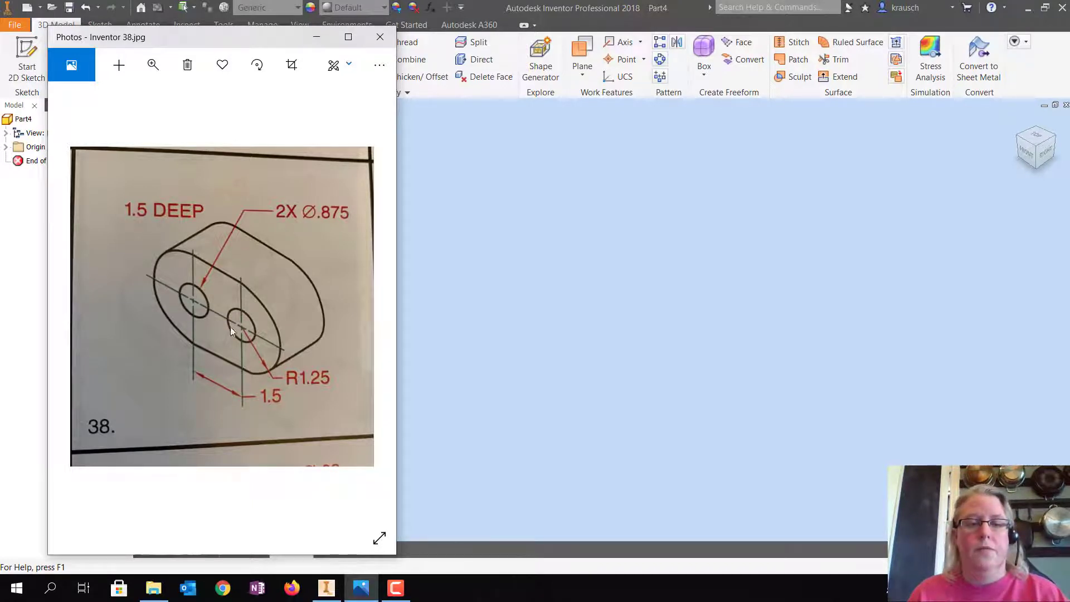
click(316, 37)
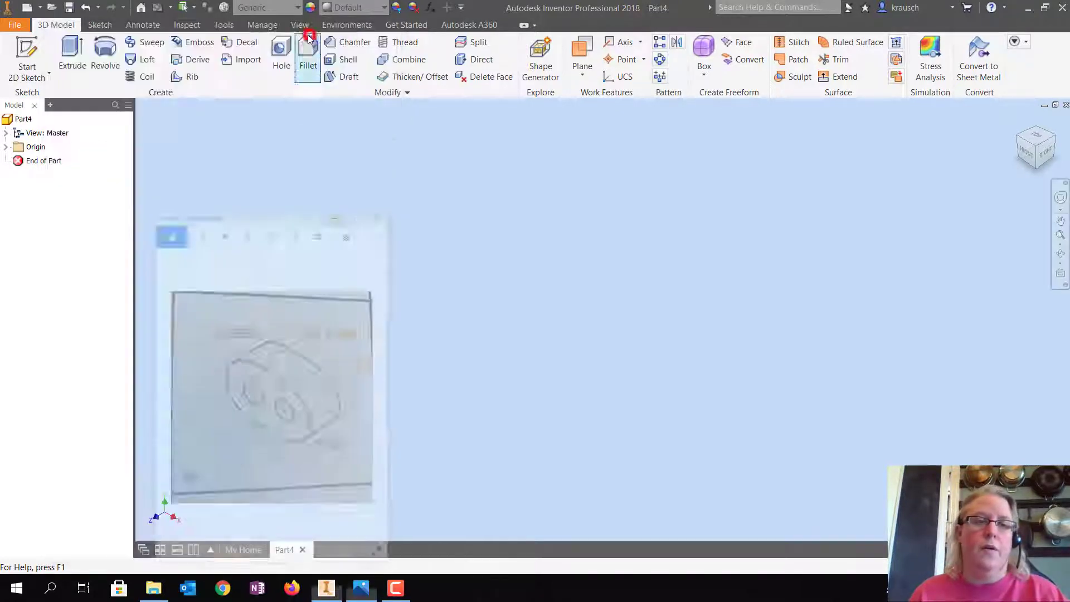
click(6, 146)
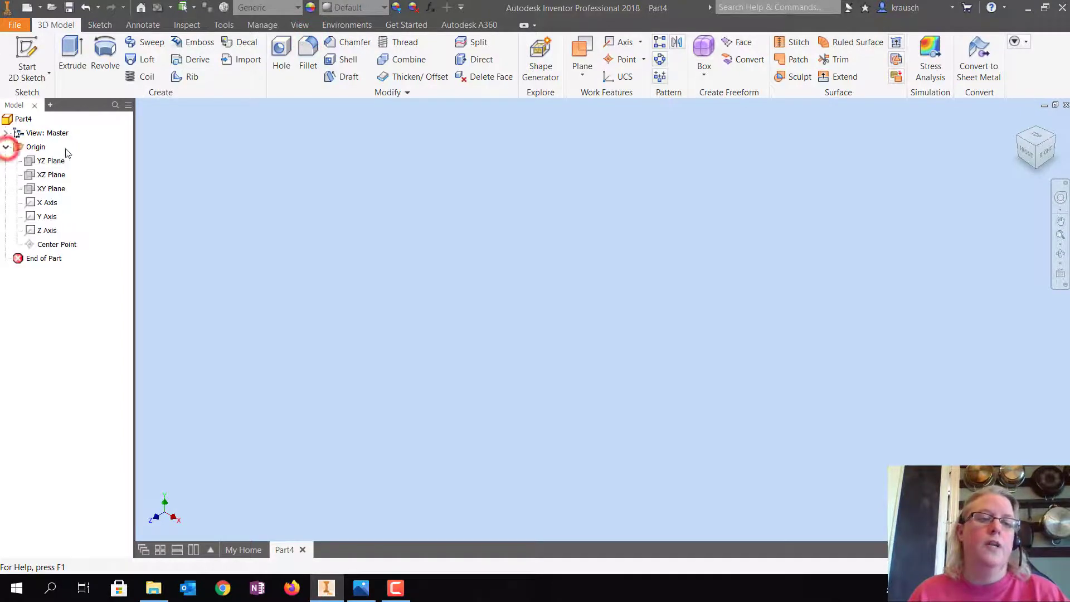
click(51, 189)
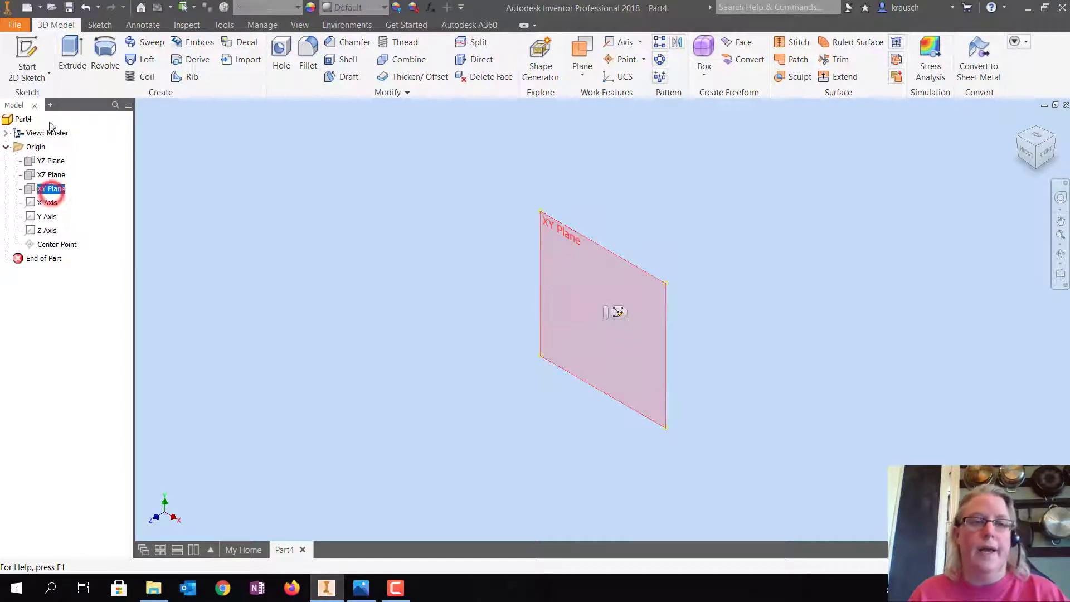
click(28, 44)
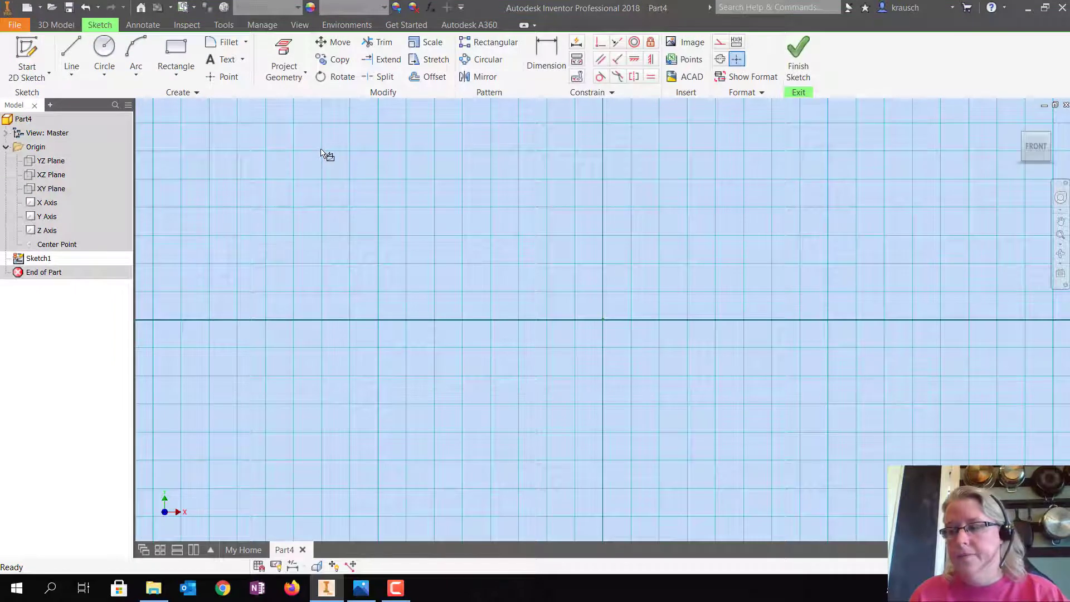
Sketch a two-point rectangle about 2.43 in wide around the sketch origin.
click(170, 46)
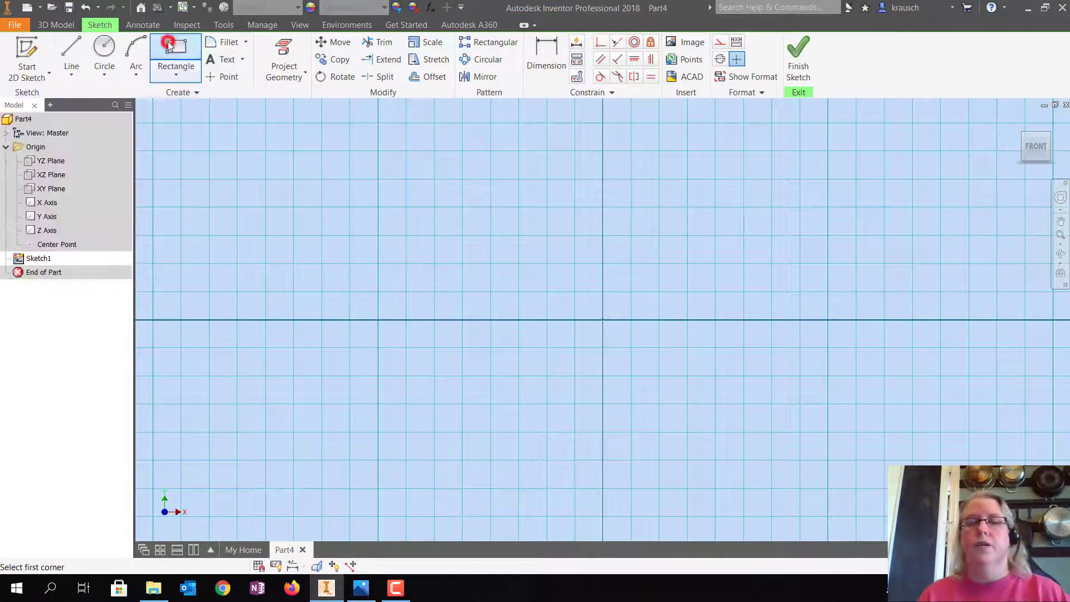
click(280, 148)
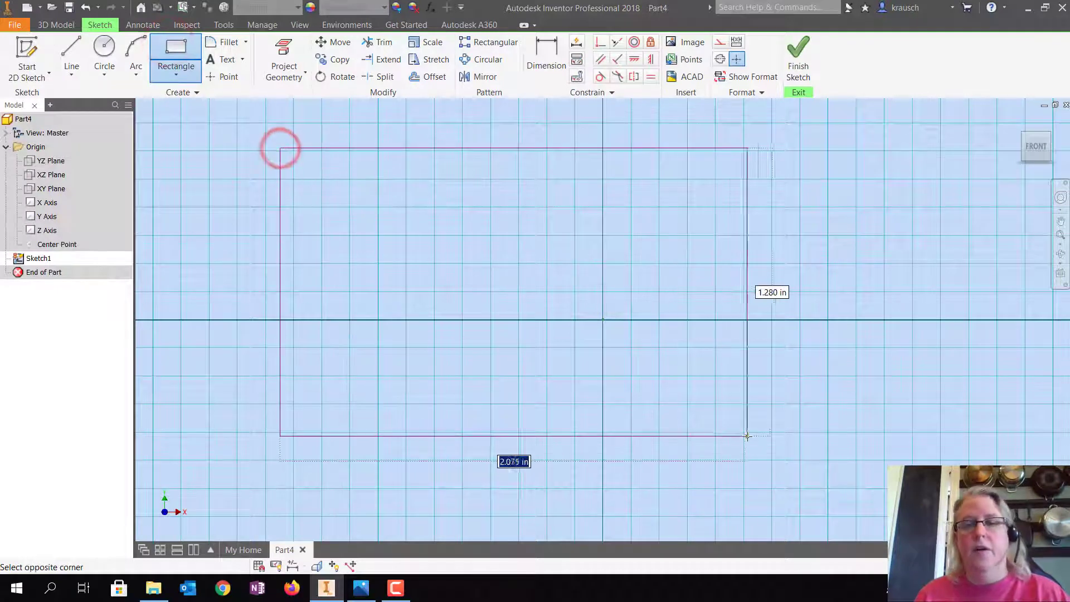
click(828, 434)
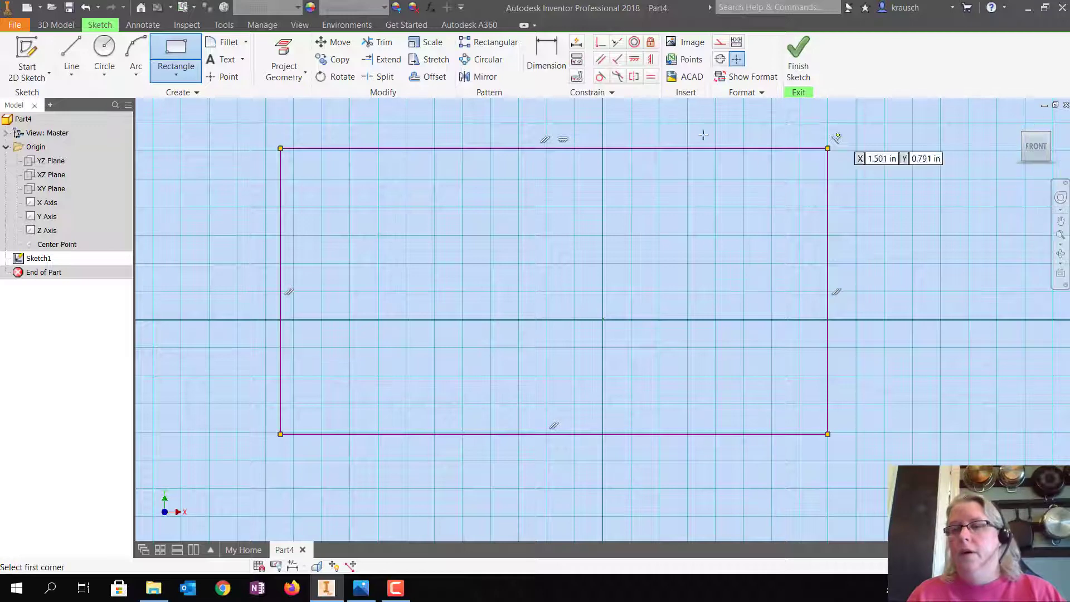
Switch to Photos and examine the end radius and hole spacing in the Inventor 38.jpg reference drawing.
click(361, 587)
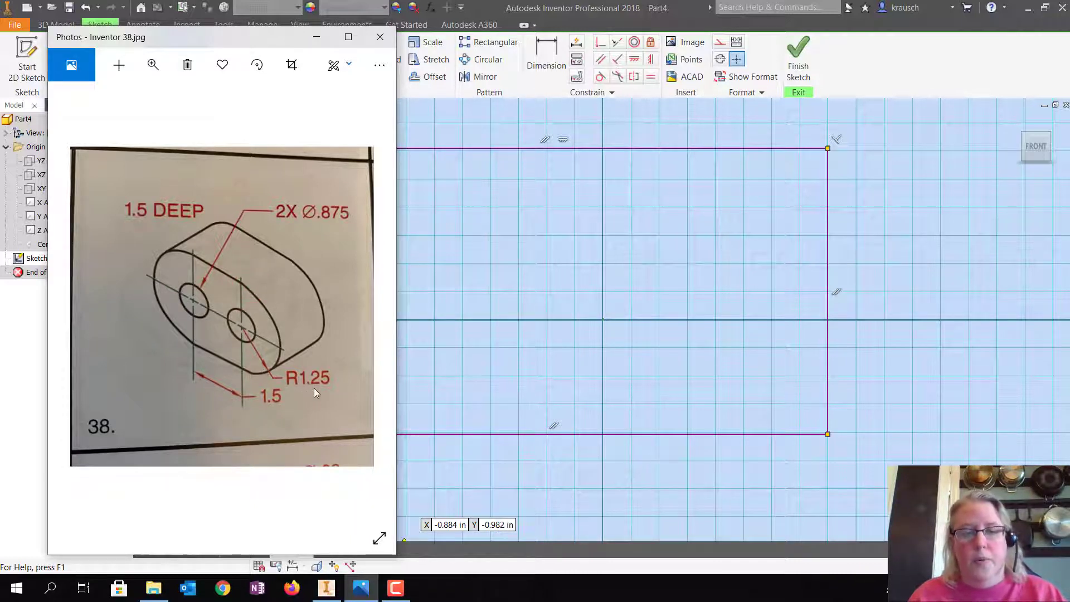
click(242, 331)
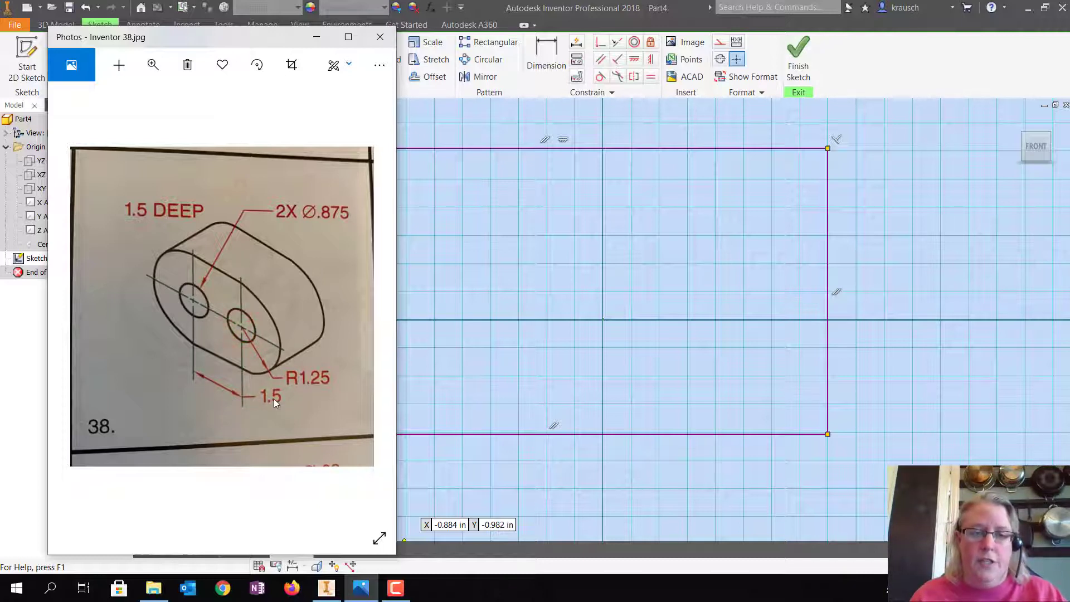
click(190, 299)
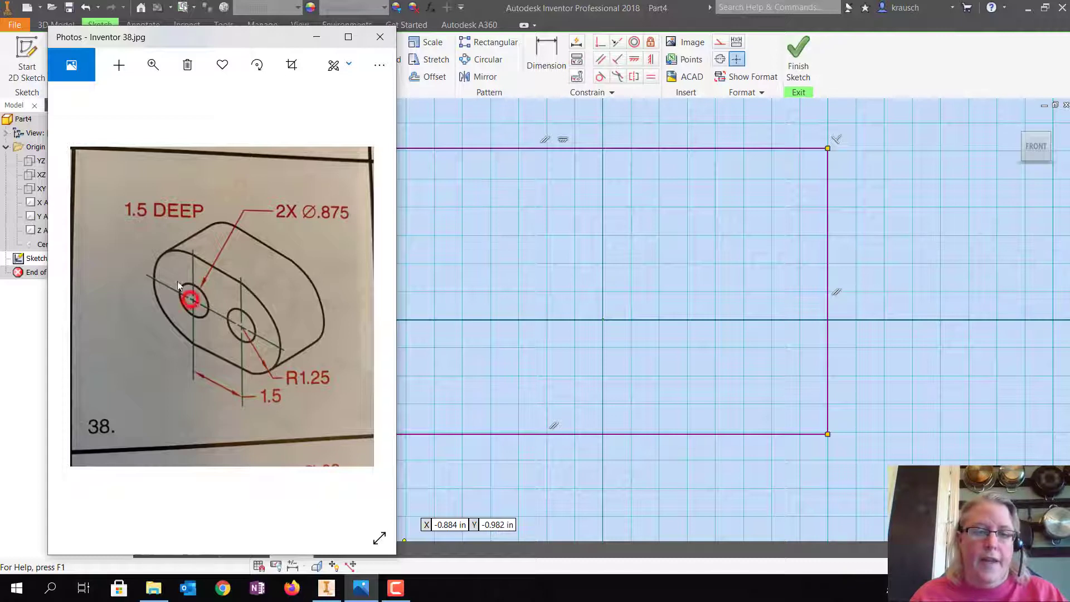
click(174, 248)
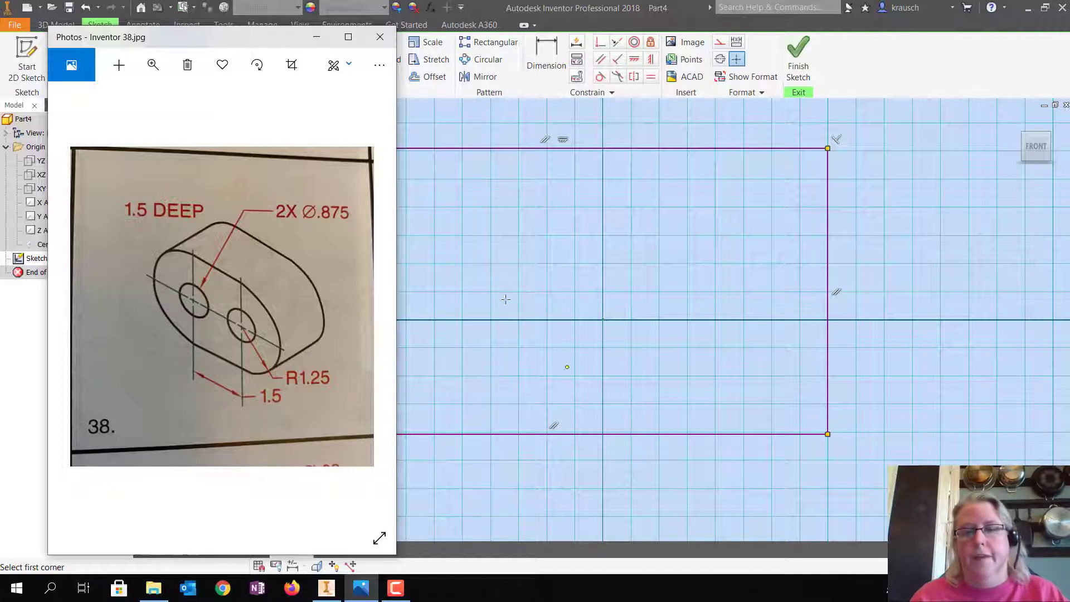
click(311, 44)
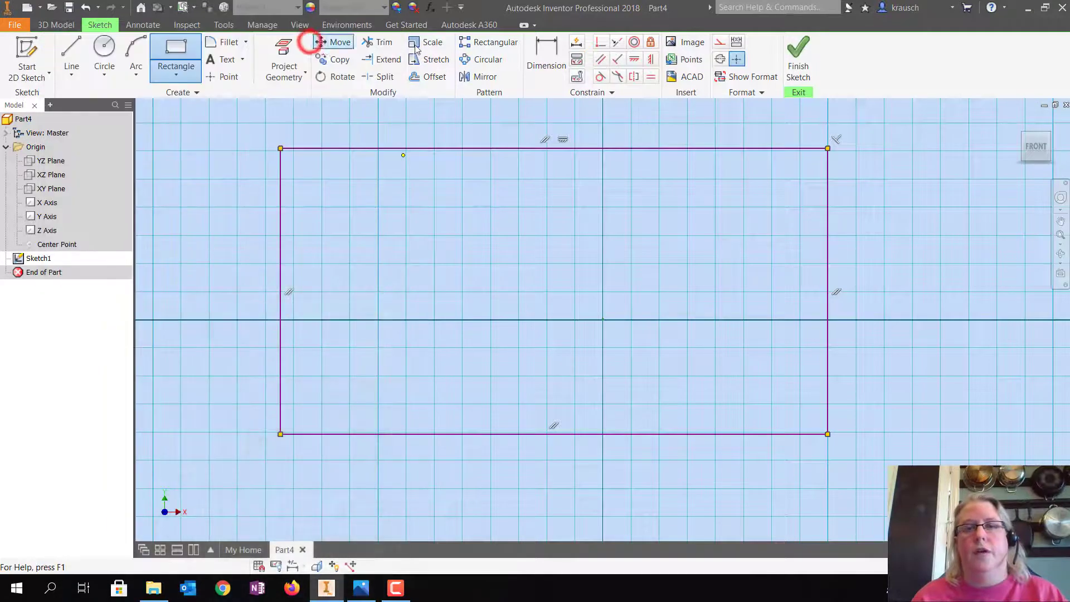
Dimension the rectangle's lower horizontal edge and set its length to 1.25+1.5+1.25 in.
click(550, 50)
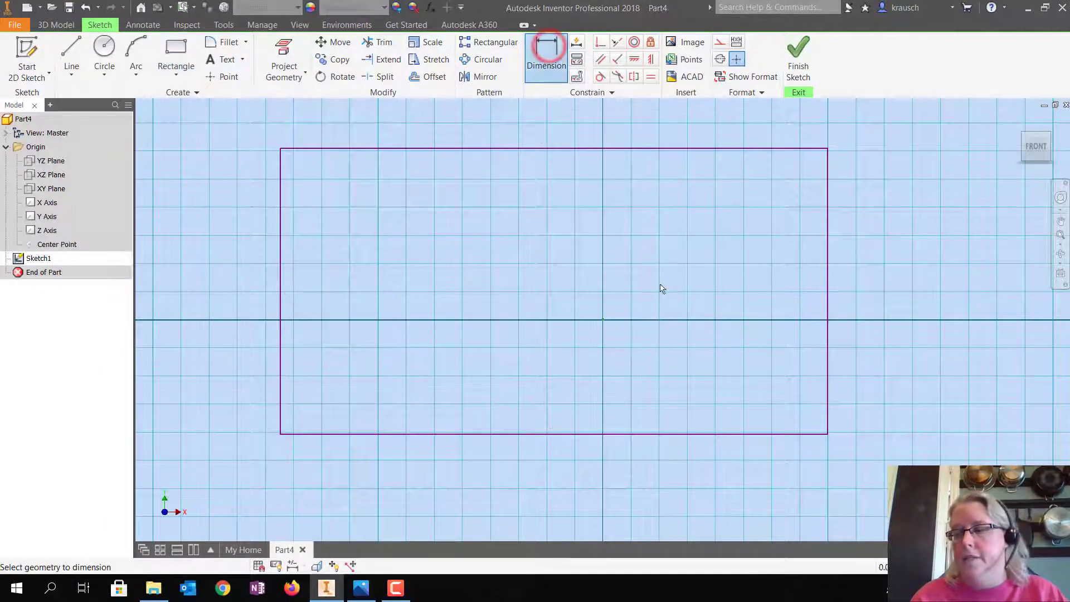
click(578, 433)
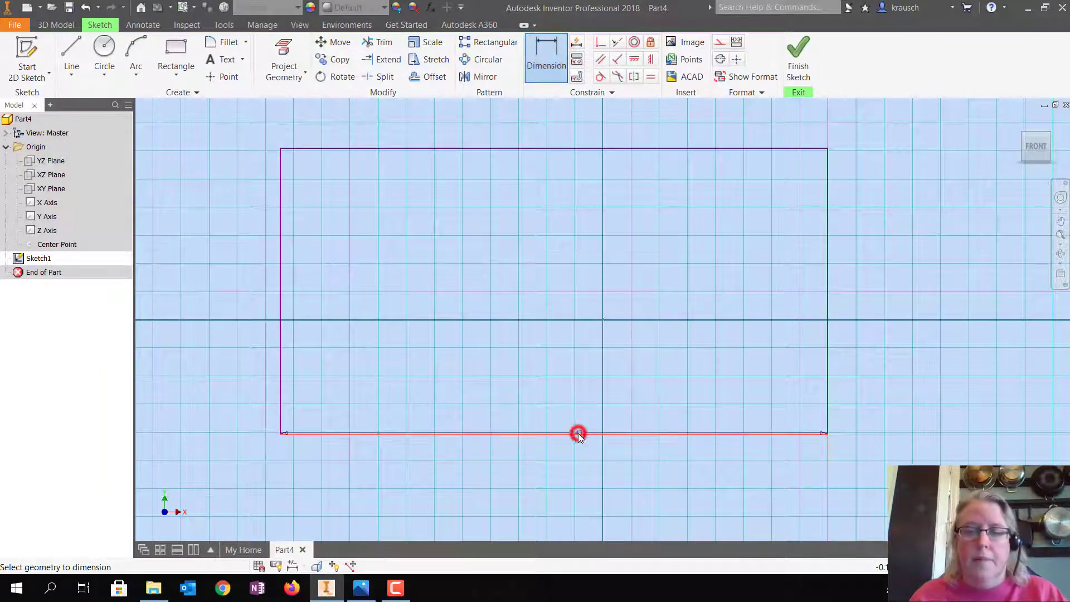
click(562, 472)
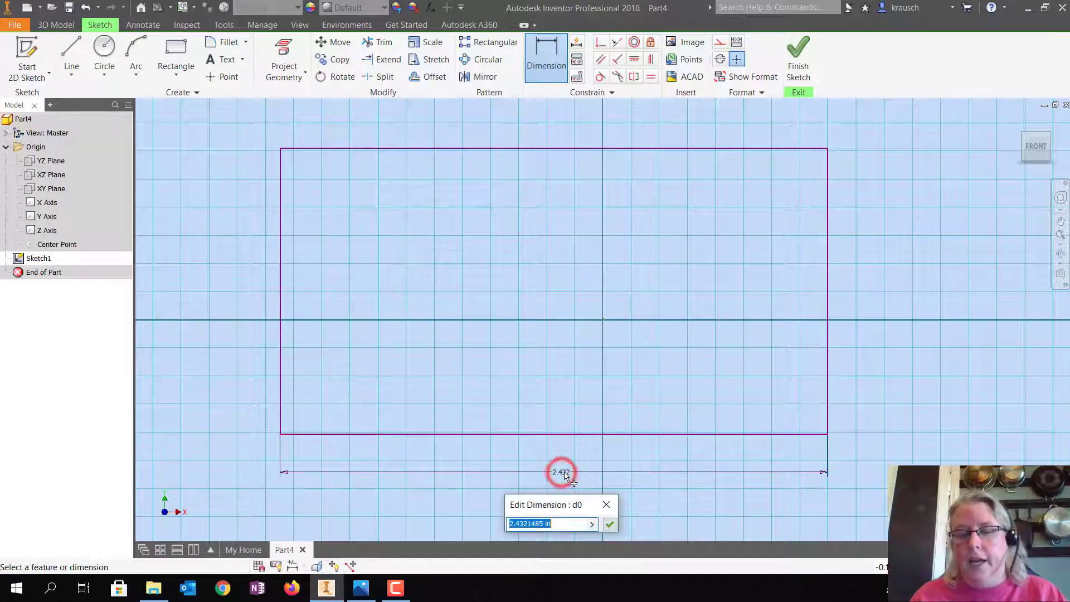
text(1.25)
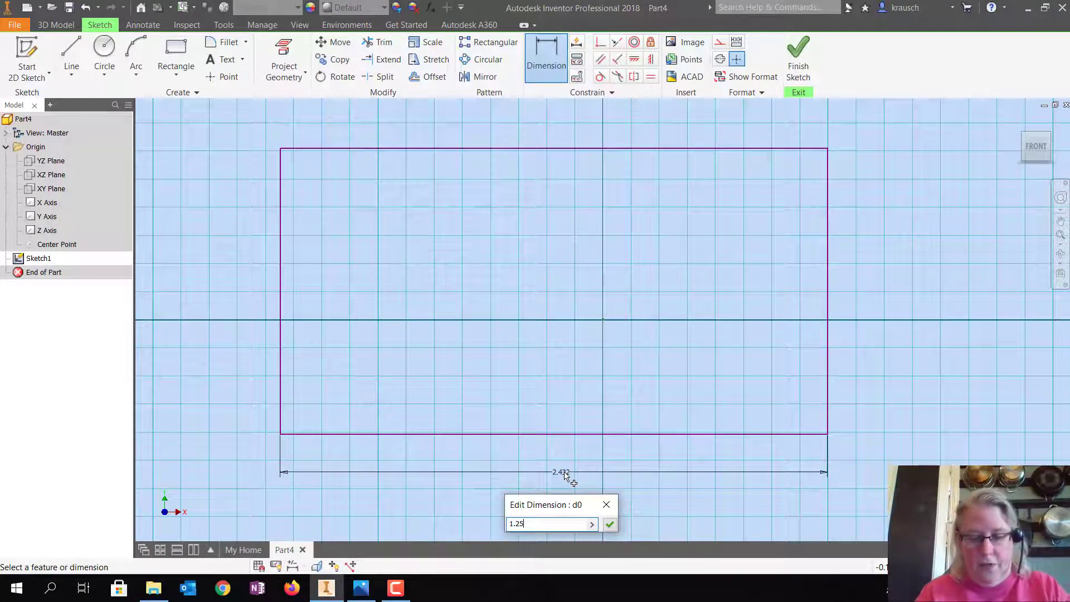
text(+1.)
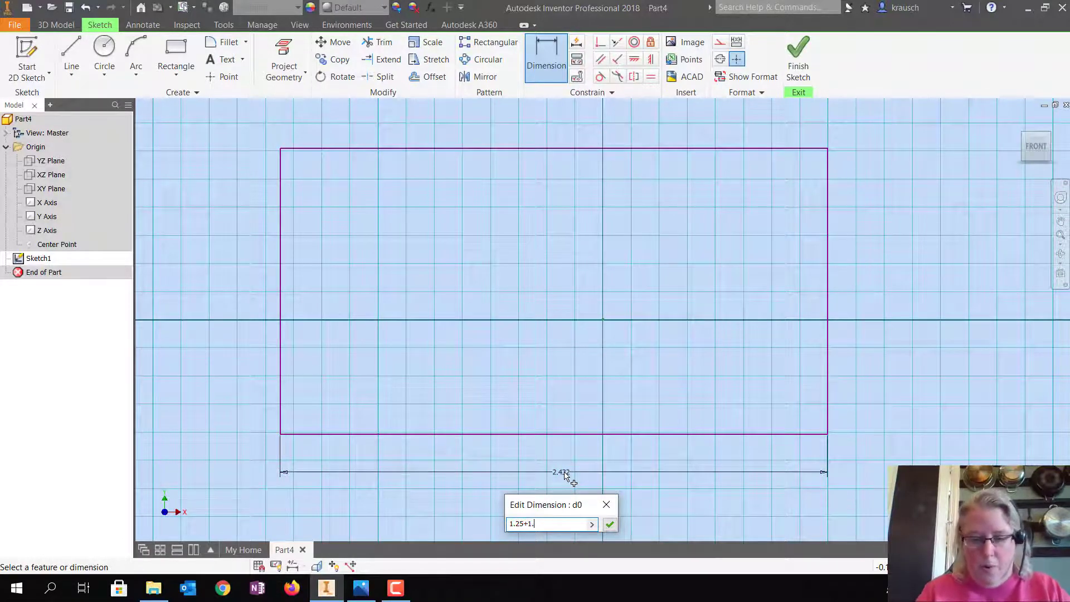
text(5+1.25)
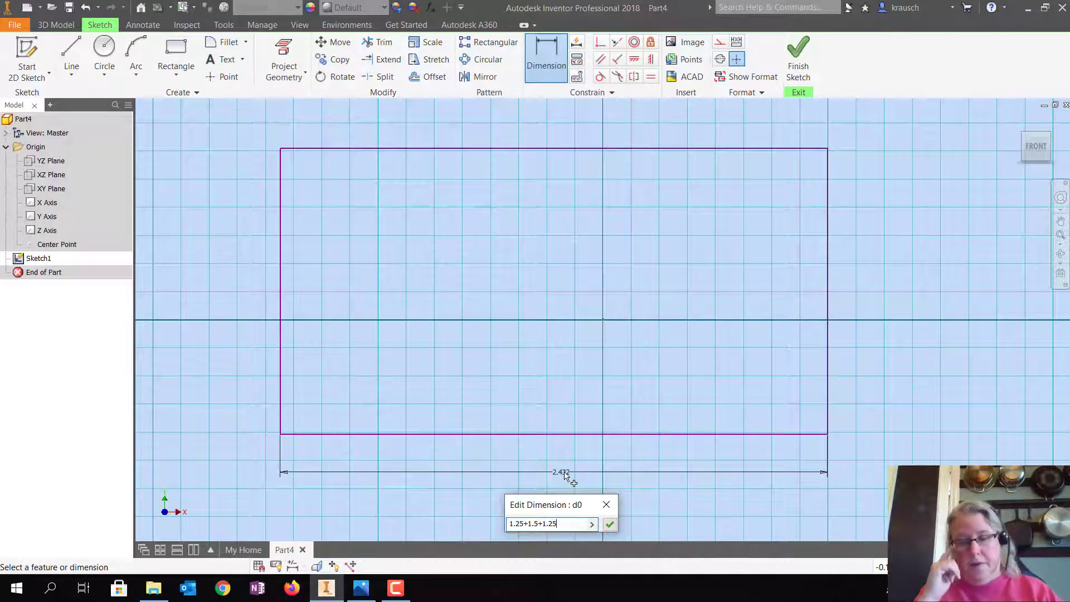
key(Return)
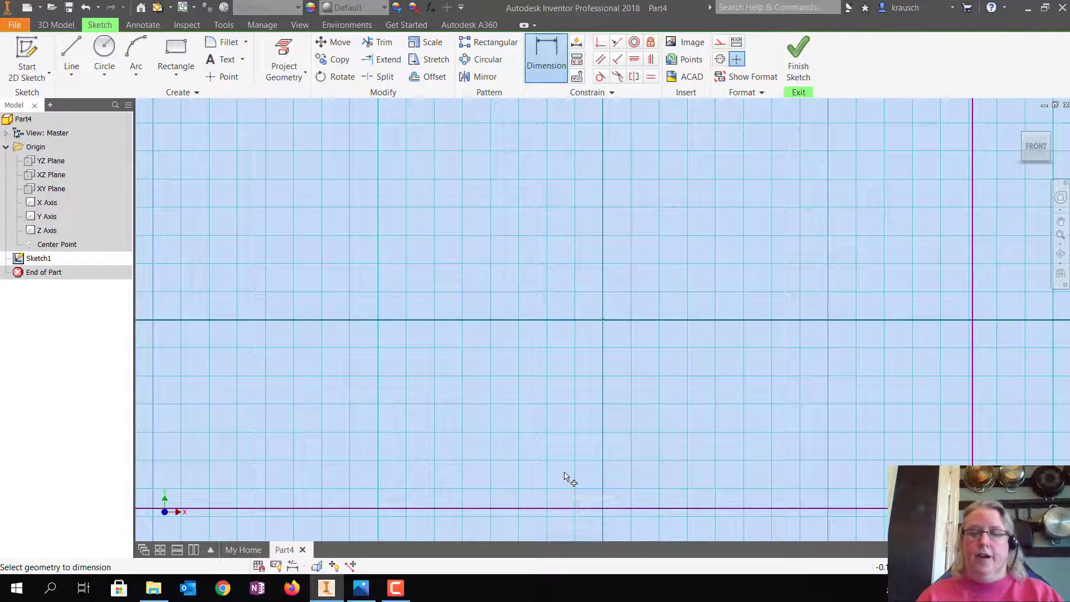
click(1059, 235)
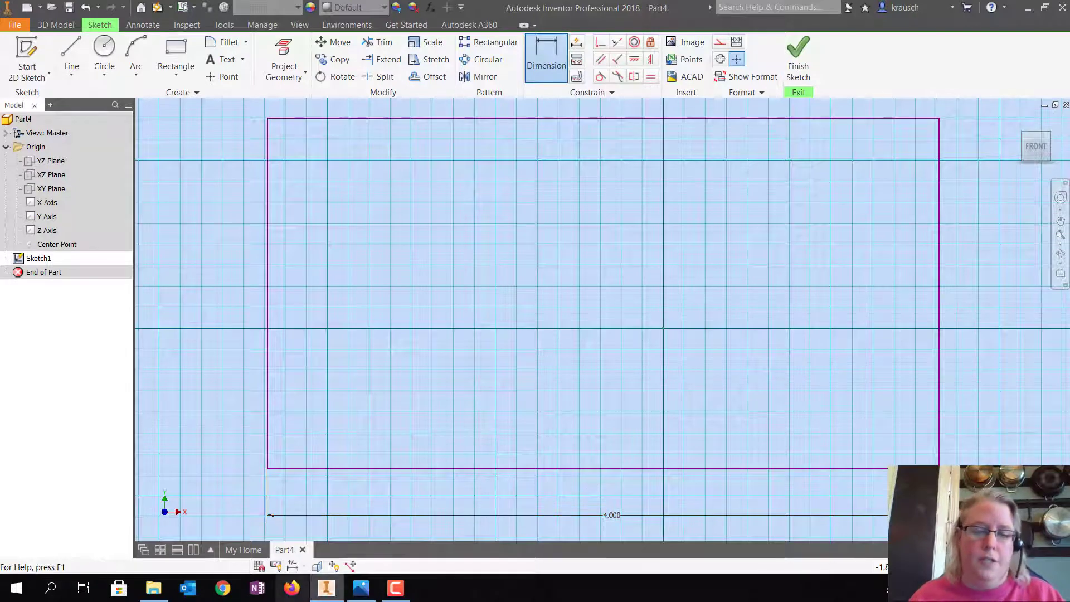
Switch to Photos and examine how the end radius in Inventor 38.jpg determines the part's overall height.
click(360, 590)
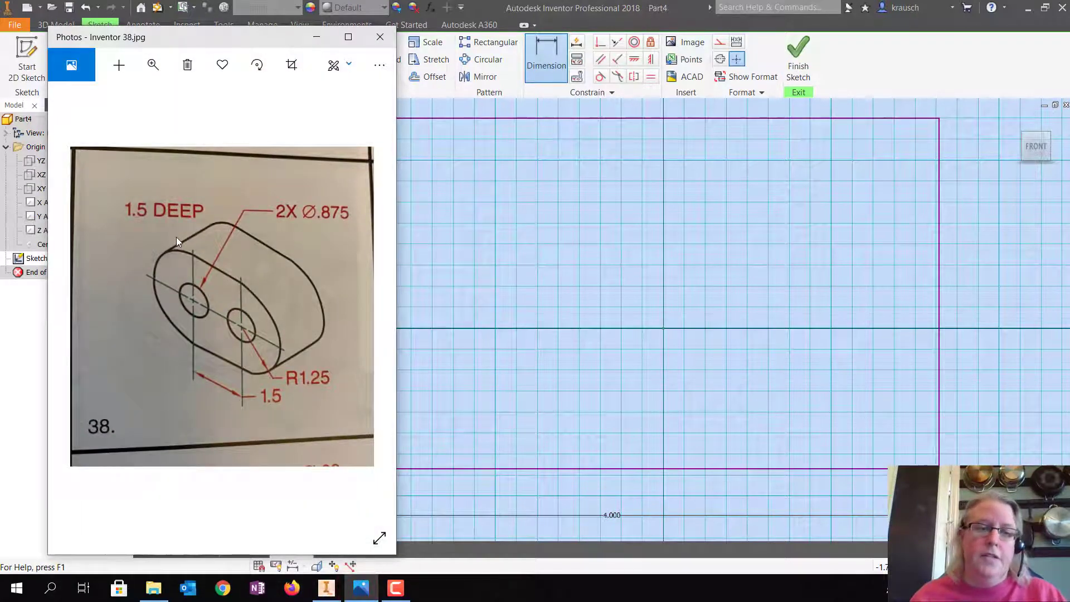
click(196, 253)
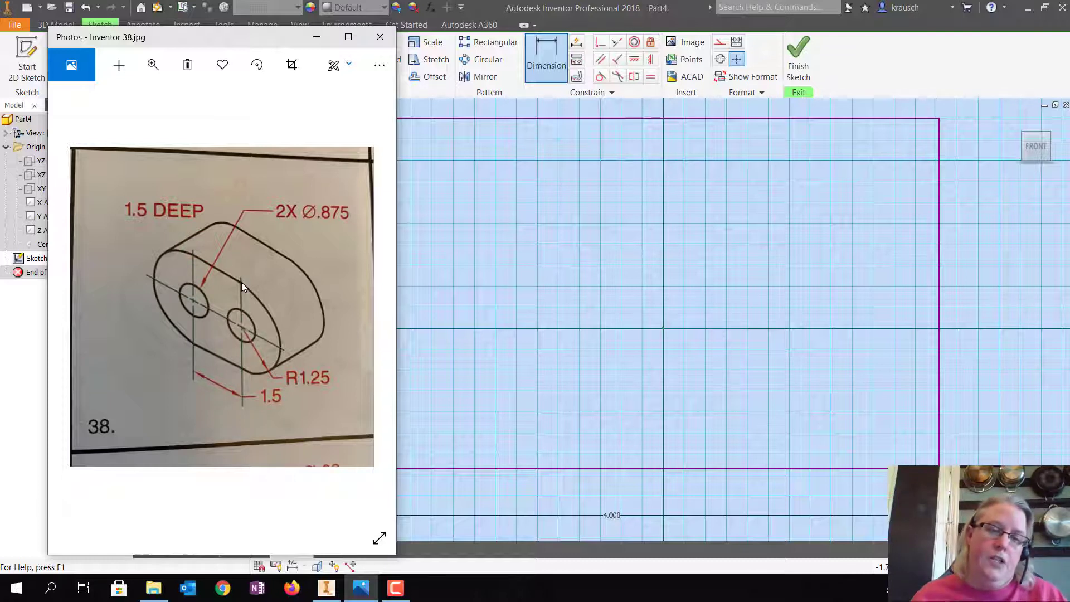
click(241, 328)
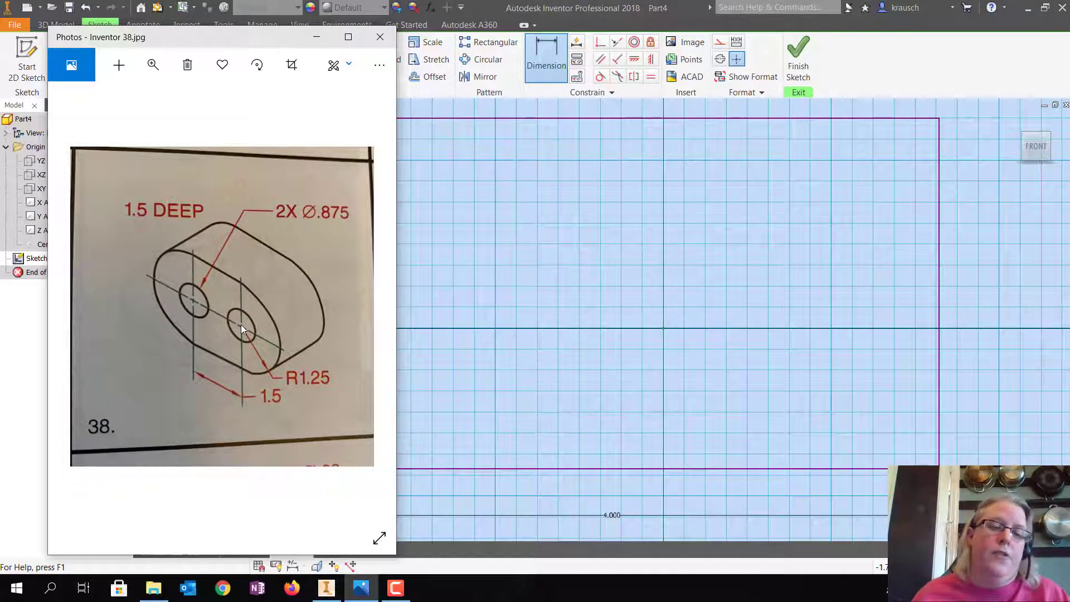
click(241, 324)
click(238, 279)
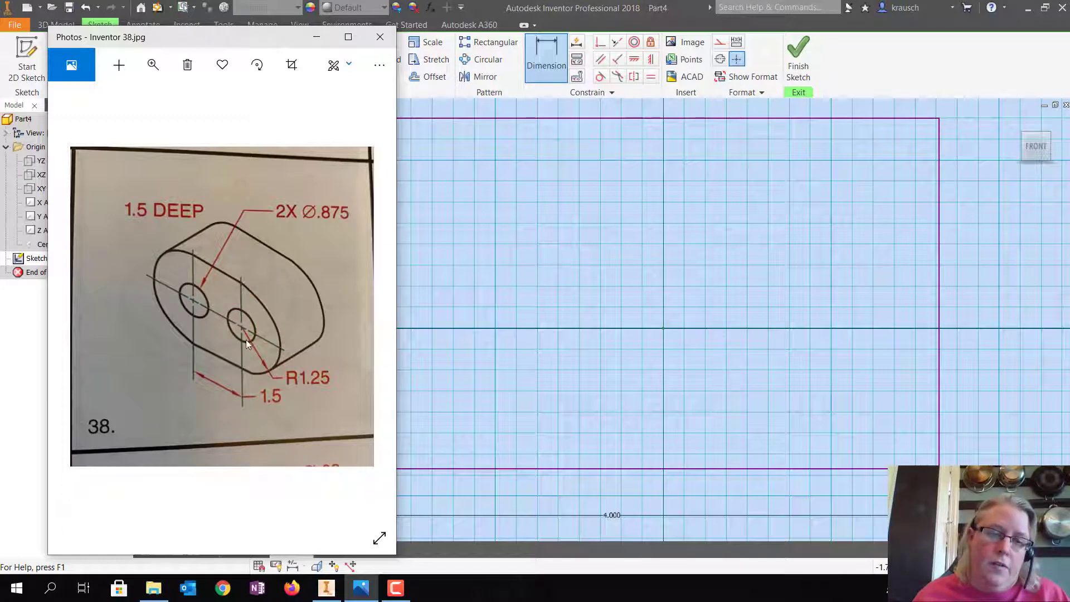
click(239, 279)
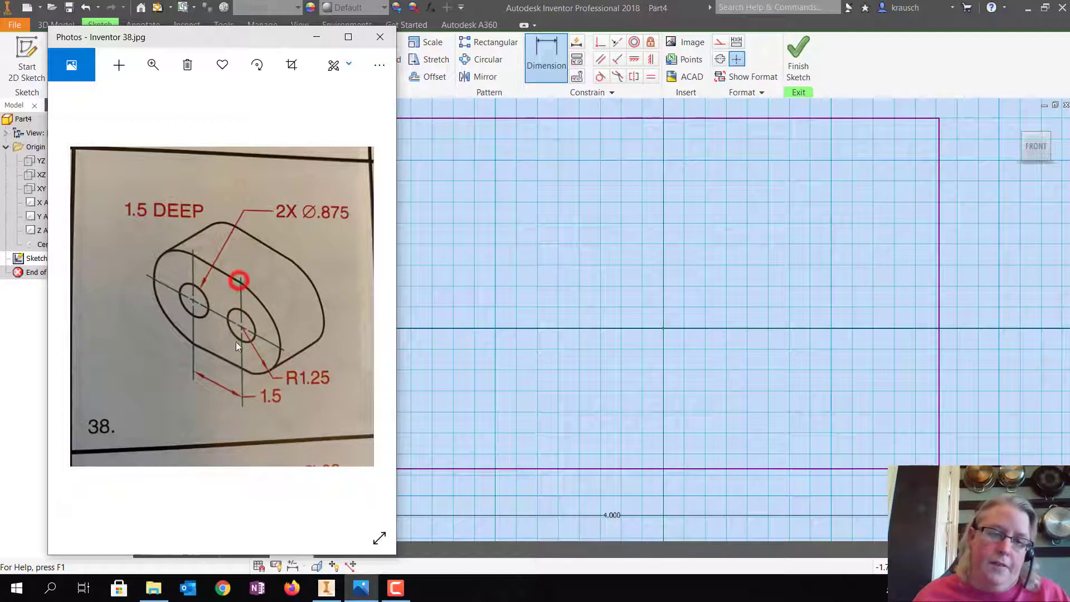
click(243, 364)
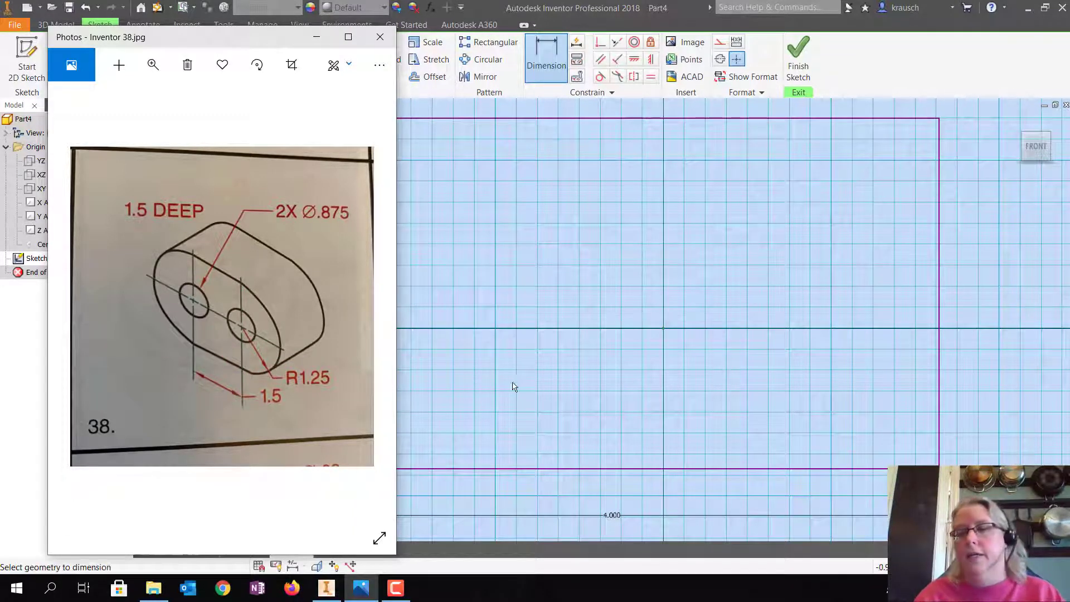
click(322, 35)
Dimension the rectangle's right vertical edge and set its height to 1.25*2 in.
click(940, 250)
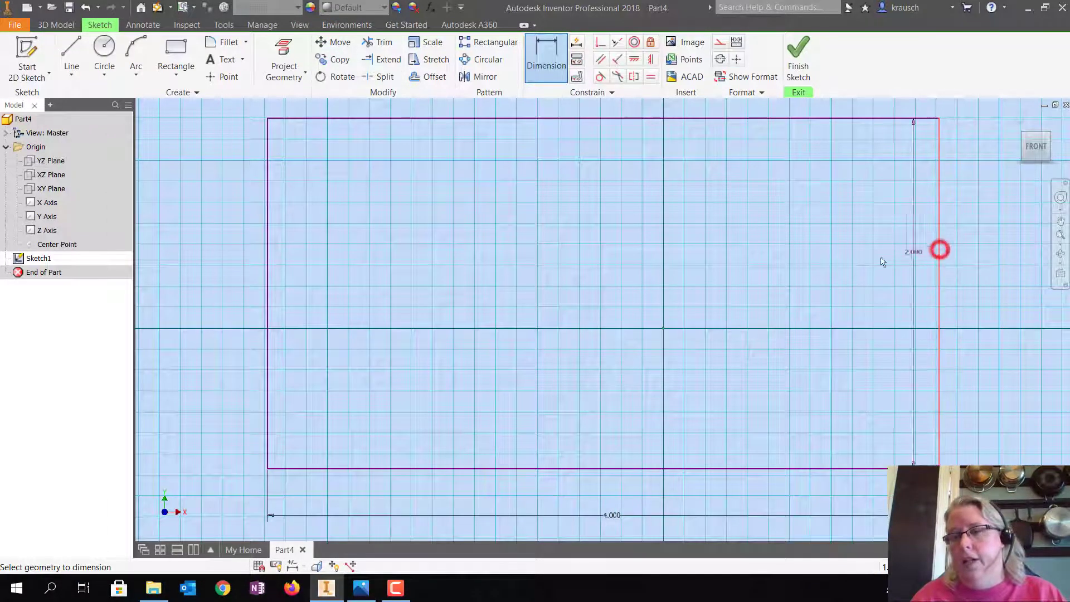
click(881, 260)
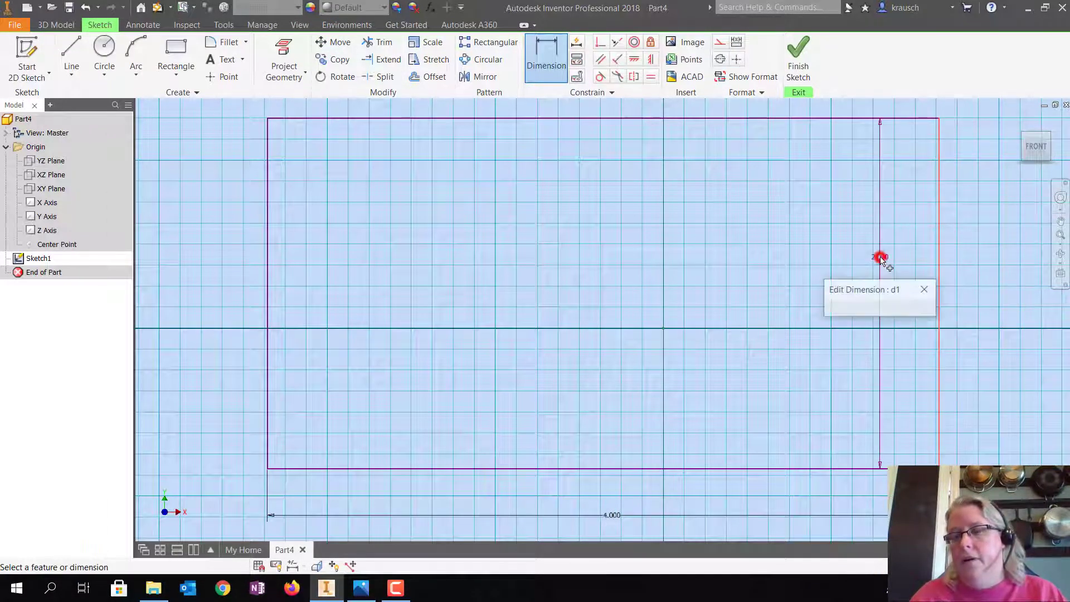
text(1.25*)
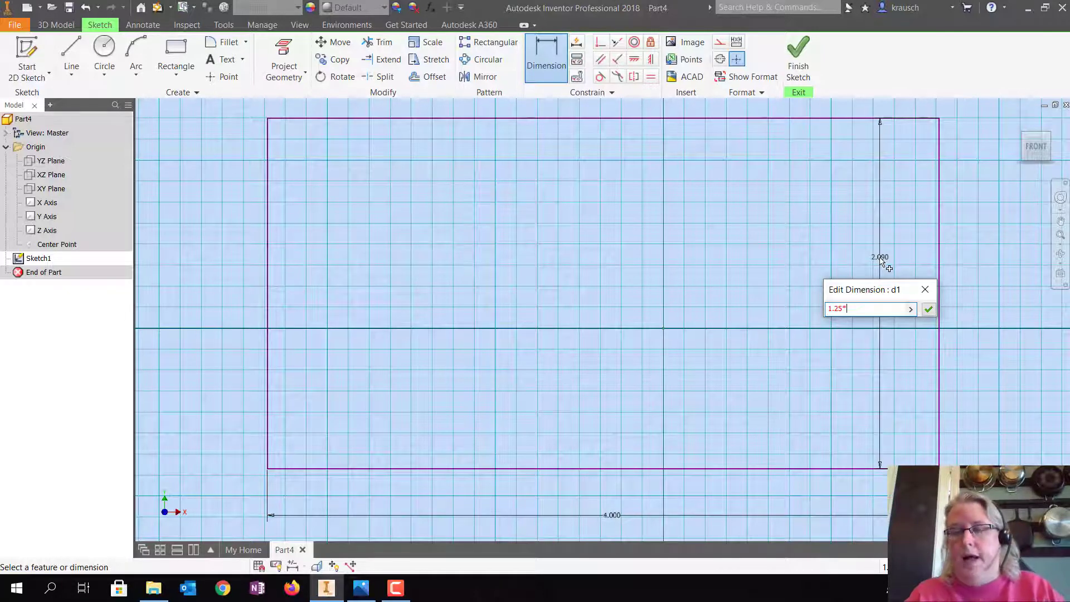
text(2)
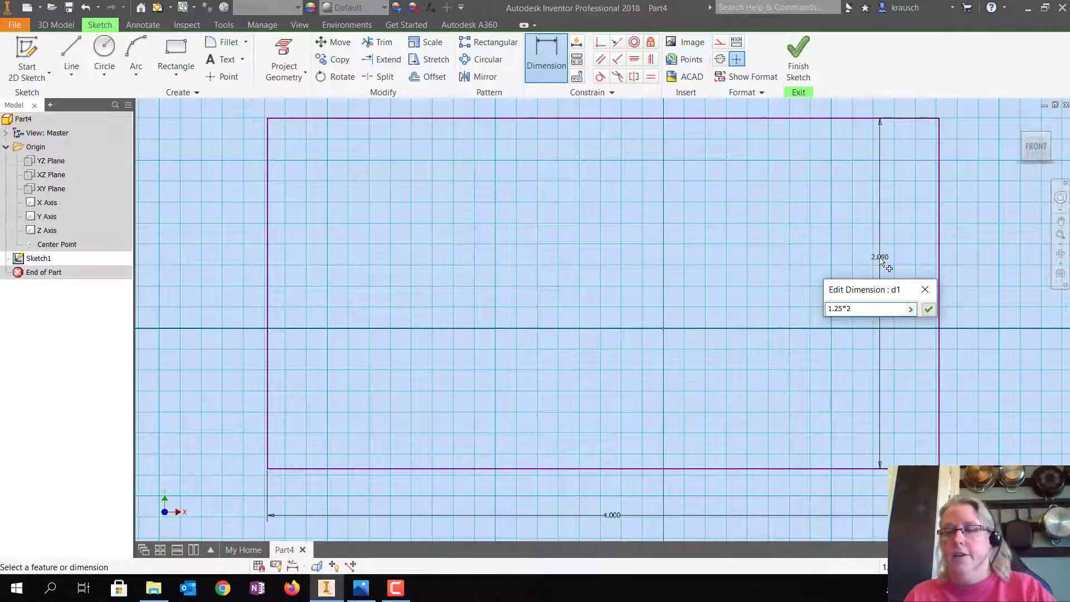
key(Return)
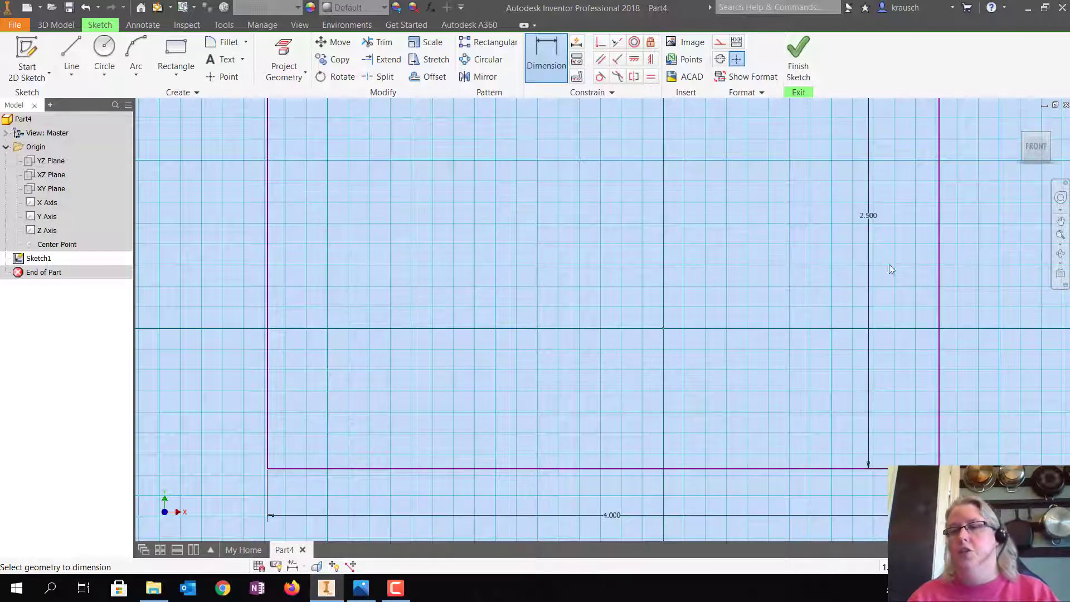
Sketch a center-point circle about 1.34 in in diameter inside the left half of the rectangle.
click(1057, 238)
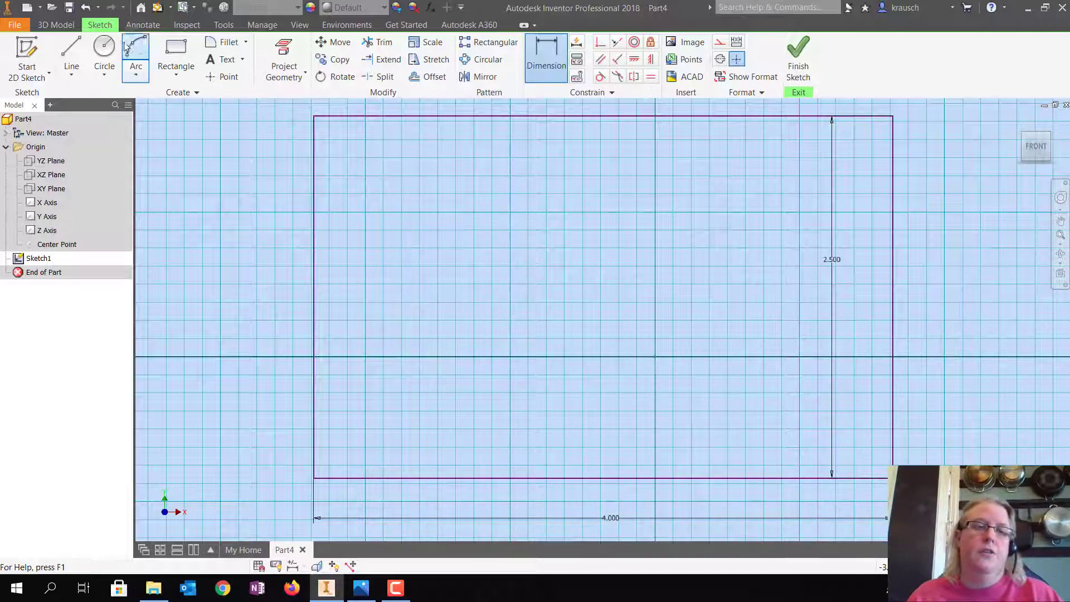
click(106, 74)
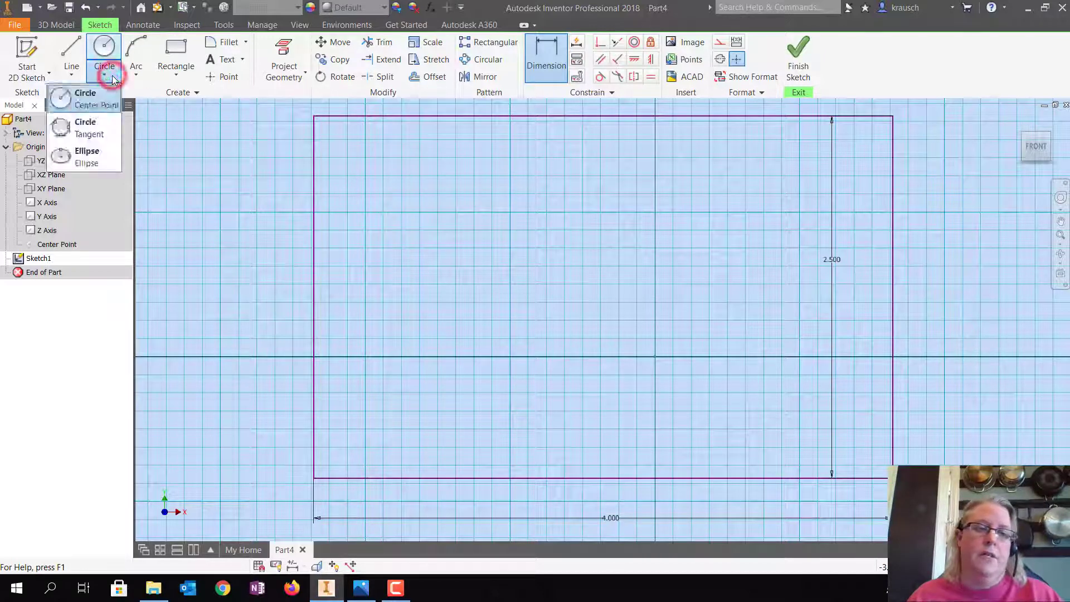
click(90, 104)
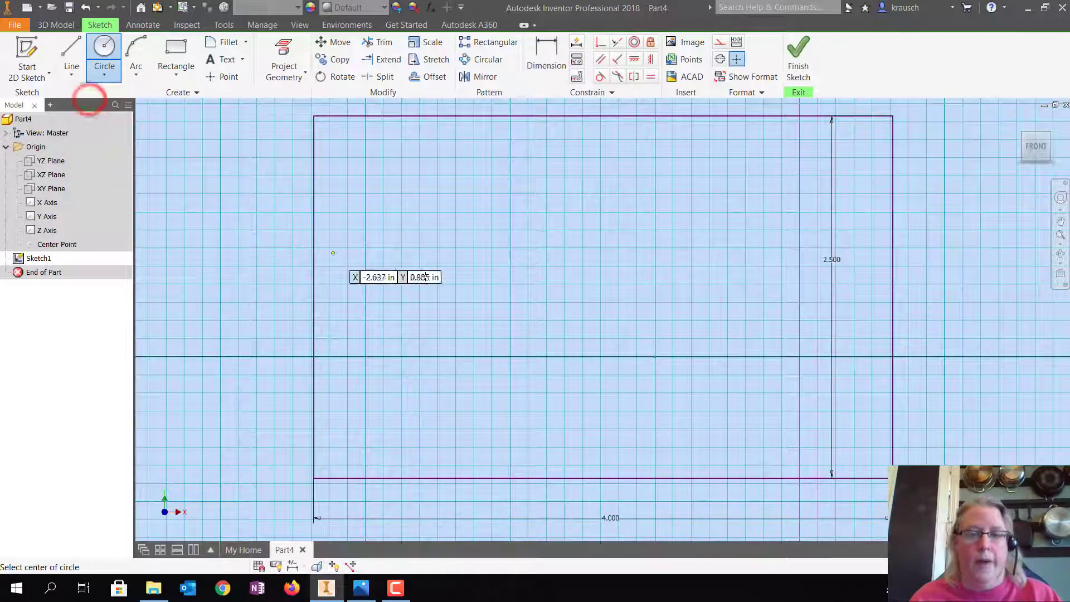
click(481, 279)
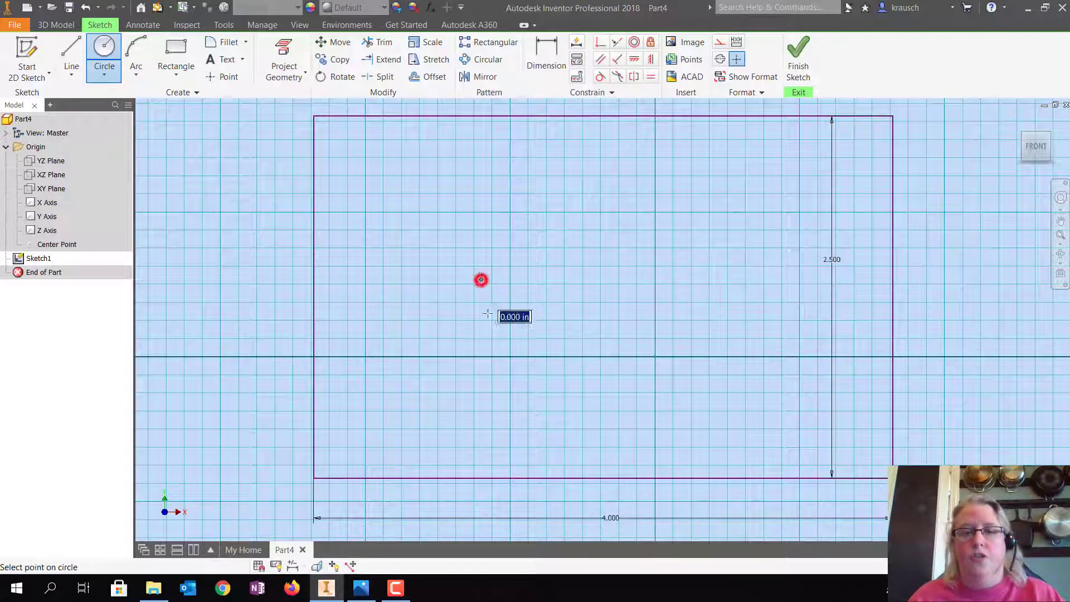
click(498, 375)
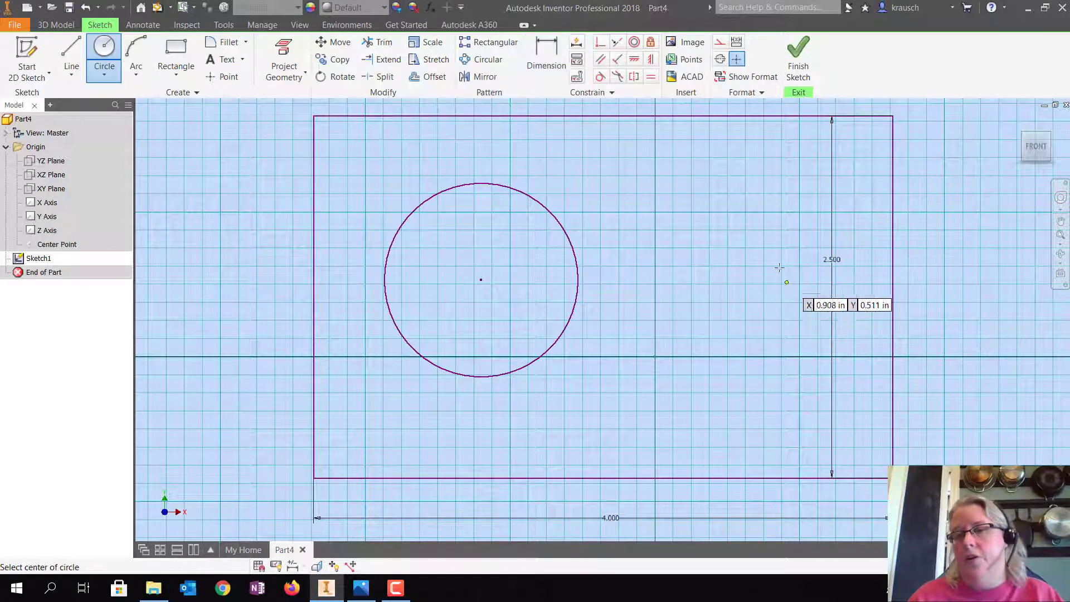
Dimension the circle's diameter and set it to 2.5 in.
click(555, 45)
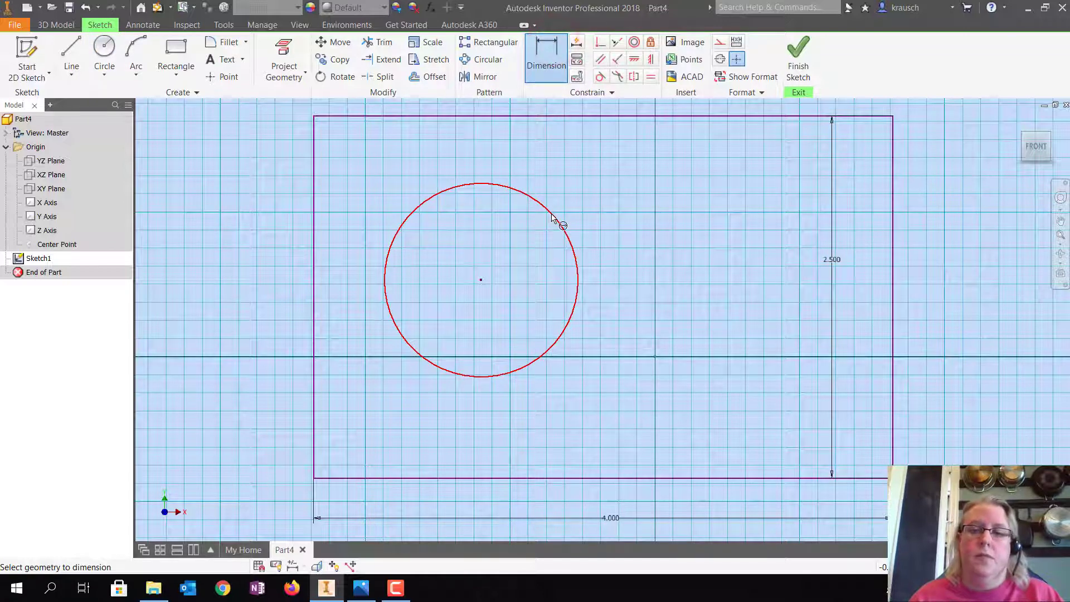
click(537, 202)
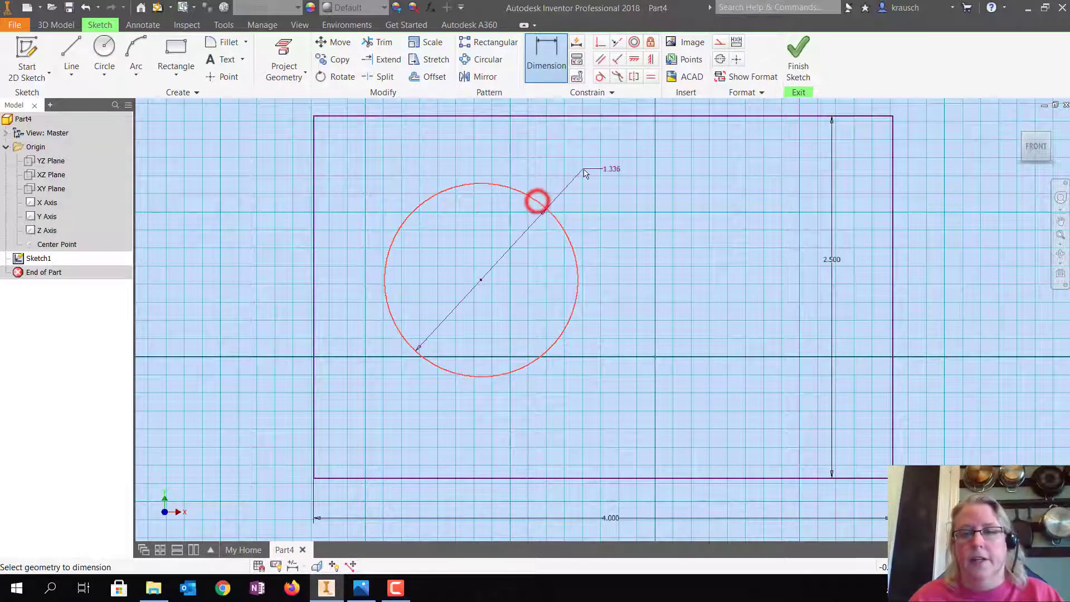
click(583, 171)
text(2)
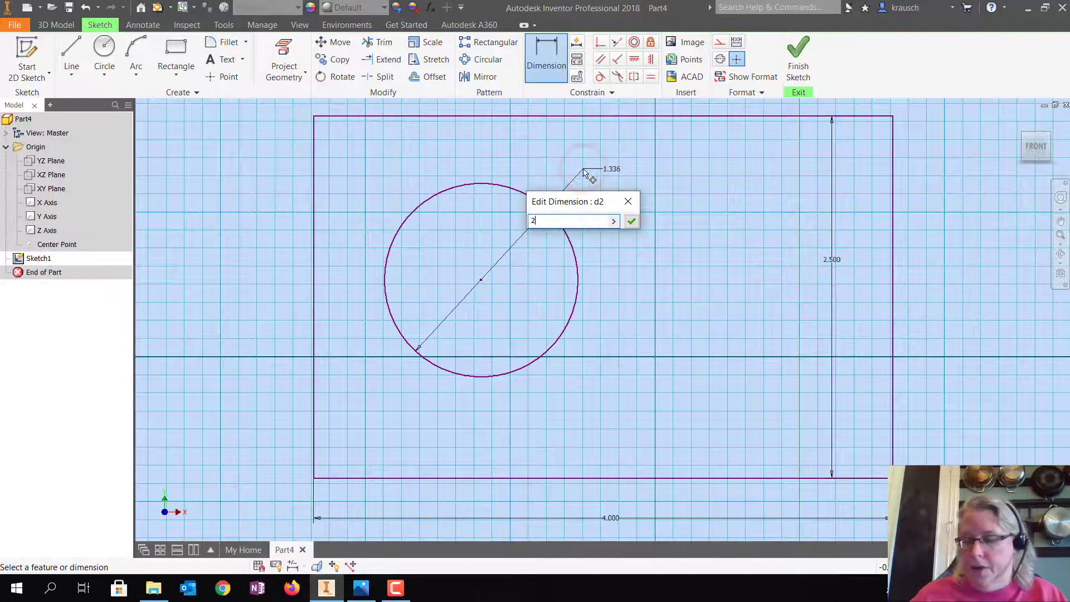
text(.5)
key(Return)
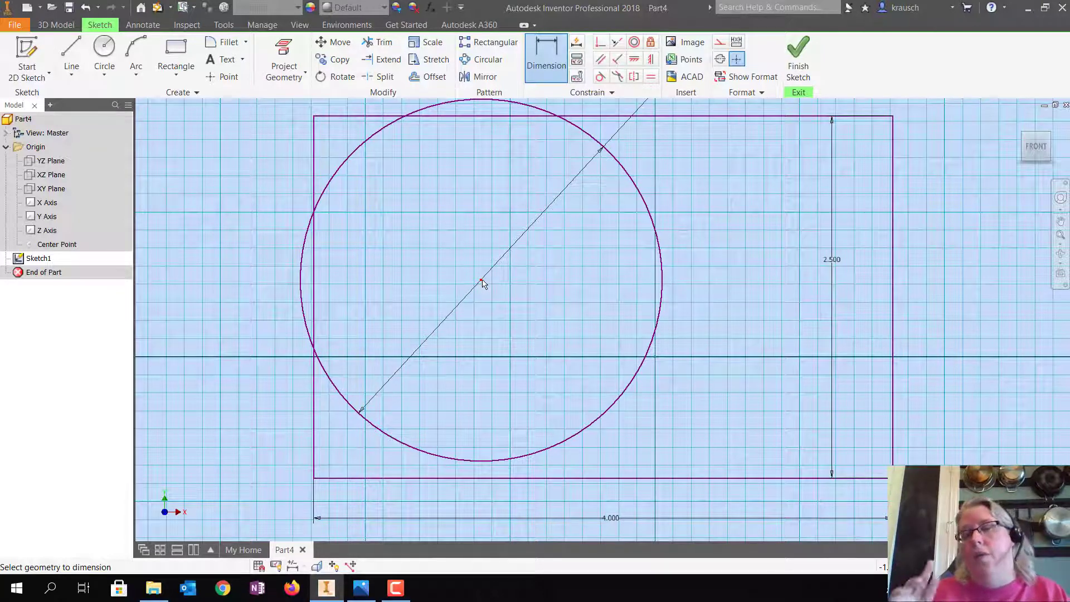
Dimension the horizontal distance from the rectangle's left edge to the circle's center and set it to 1.25 in.
mouse_move(483, 283)
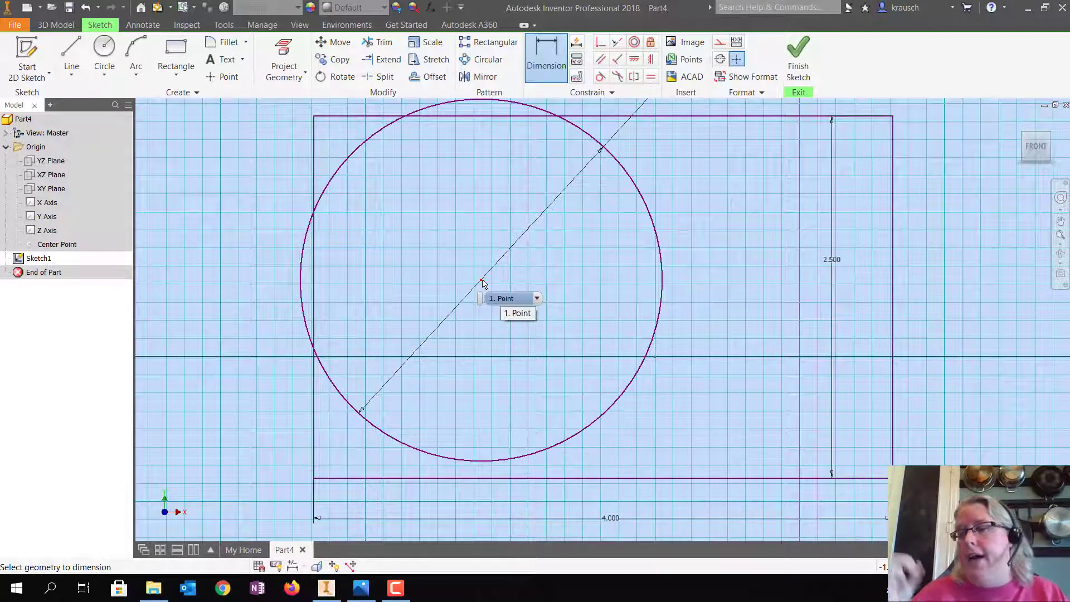
click(315, 276)
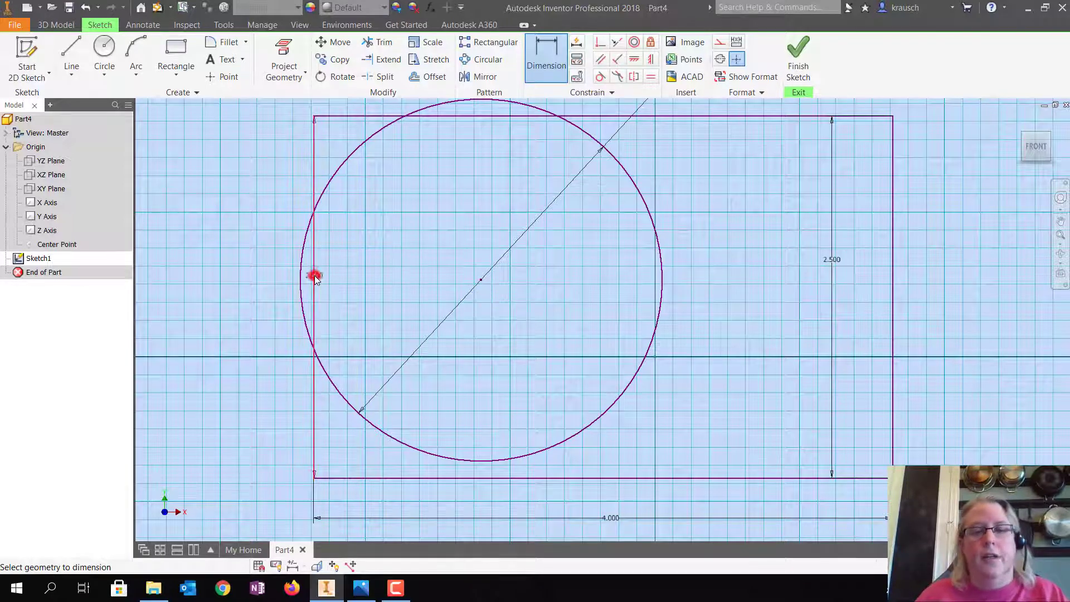
click(481, 279)
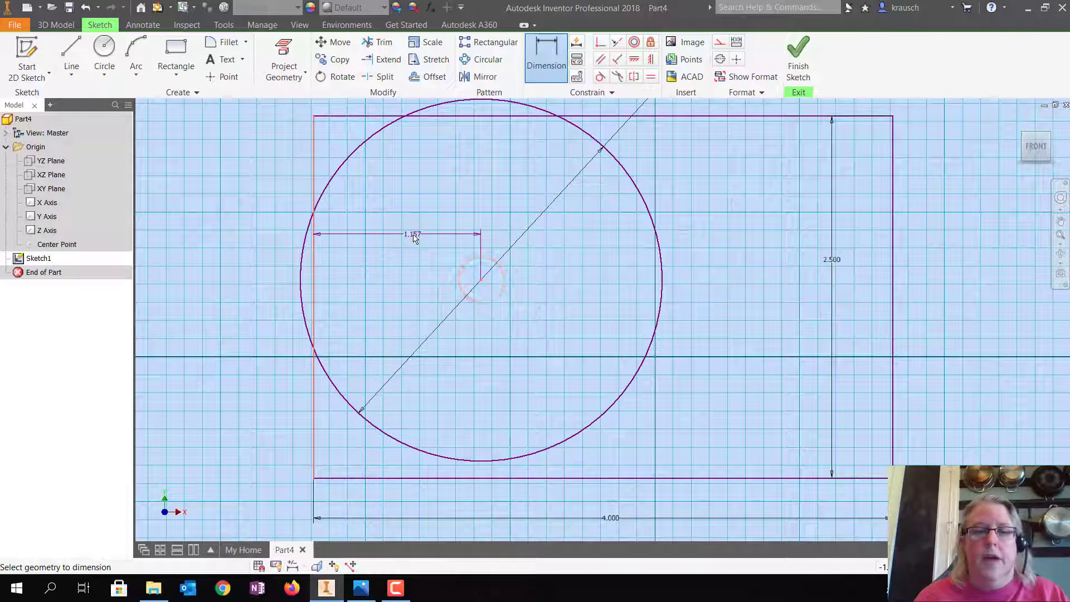
click(413, 235)
text(1)
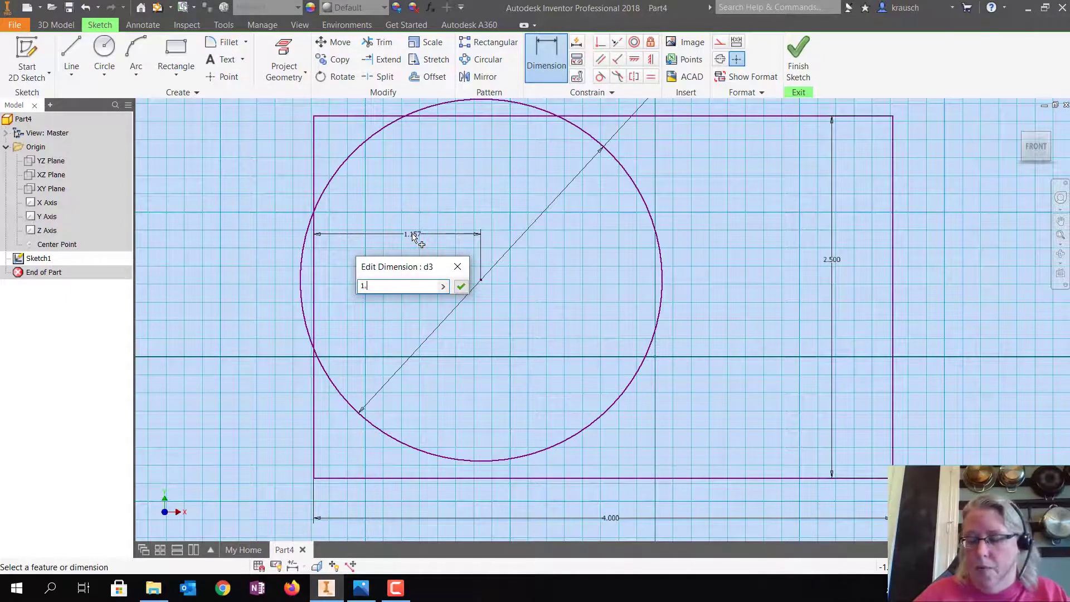
text(.25)
key(Return)
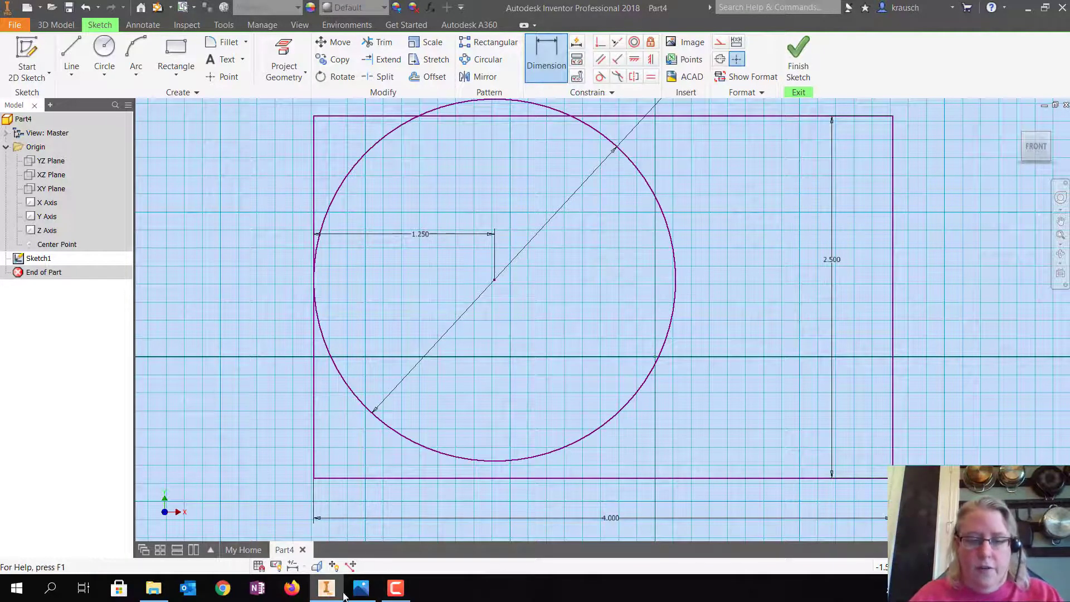
Check the Inventor 38.jpg drawing in Photos, then dimension the circle's center 1.25 in above the rectangle's lower edge in Inventor.
click(362, 588)
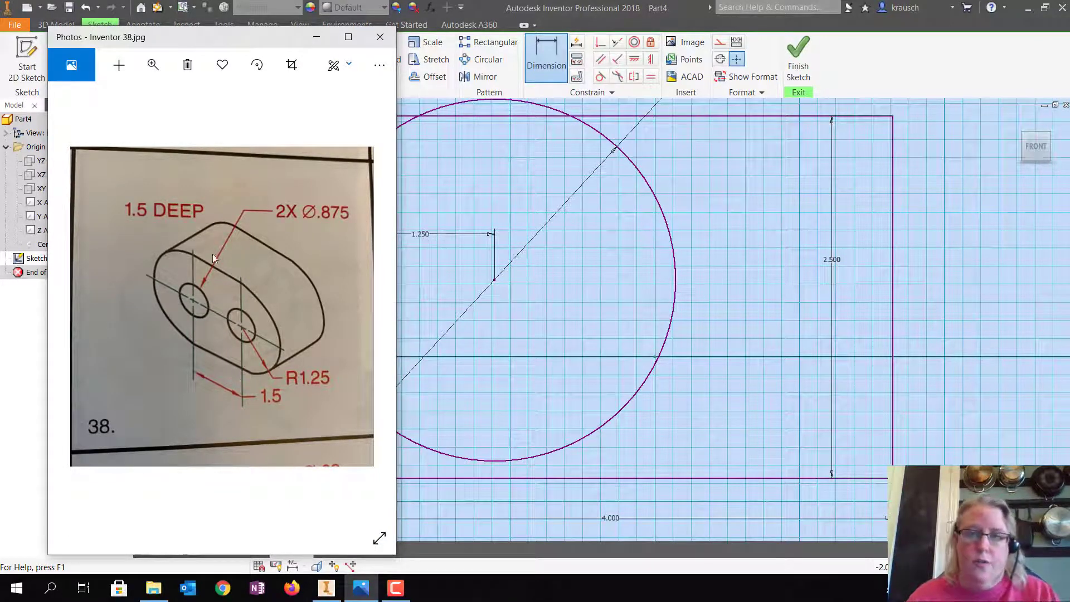
click(318, 37)
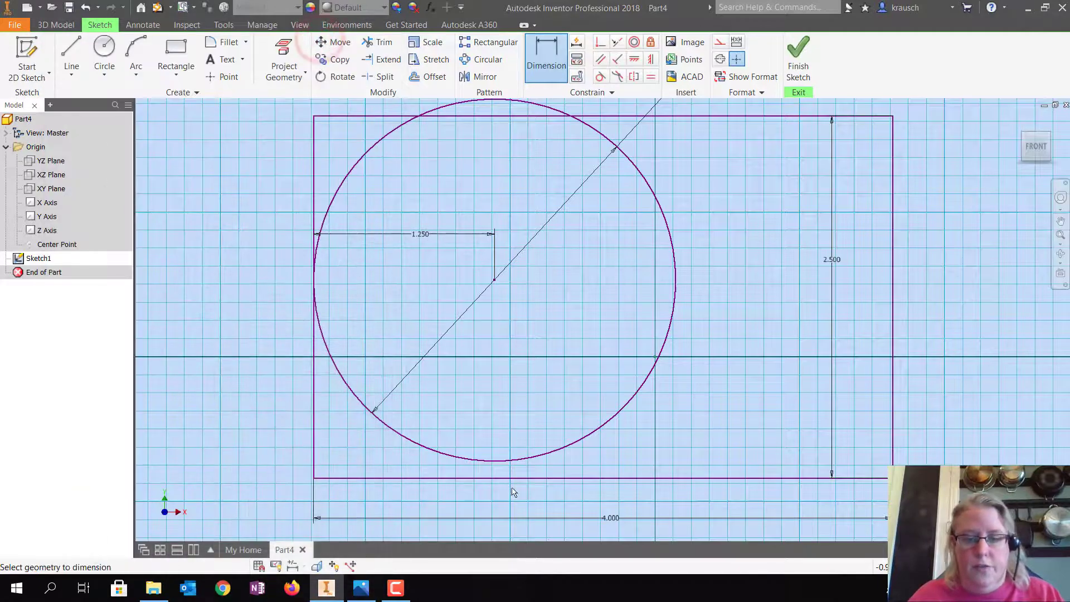
click(484, 477)
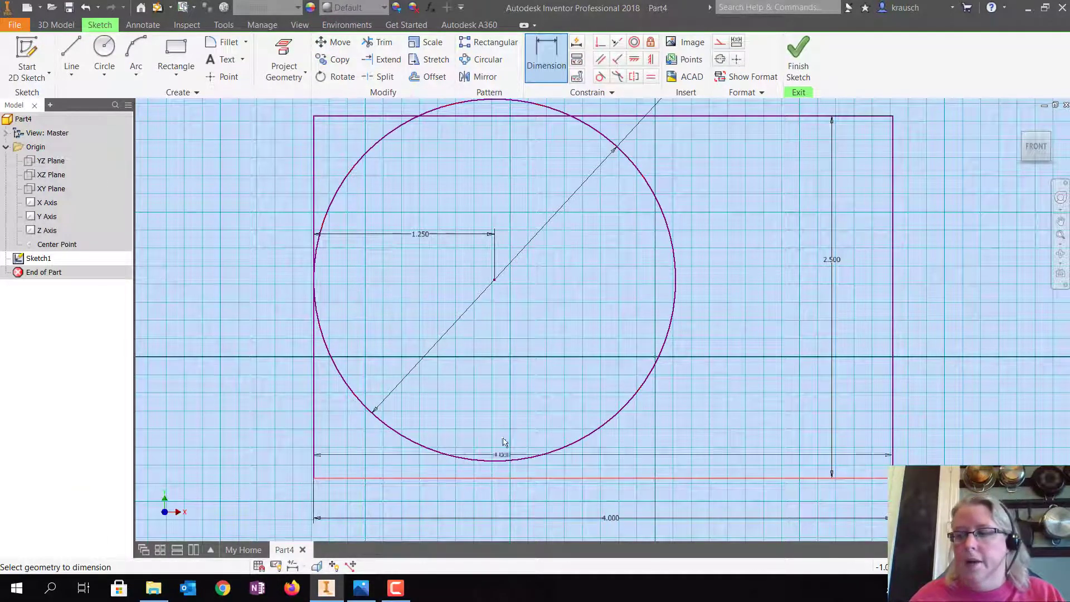
click(493, 281)
click(550, 337)
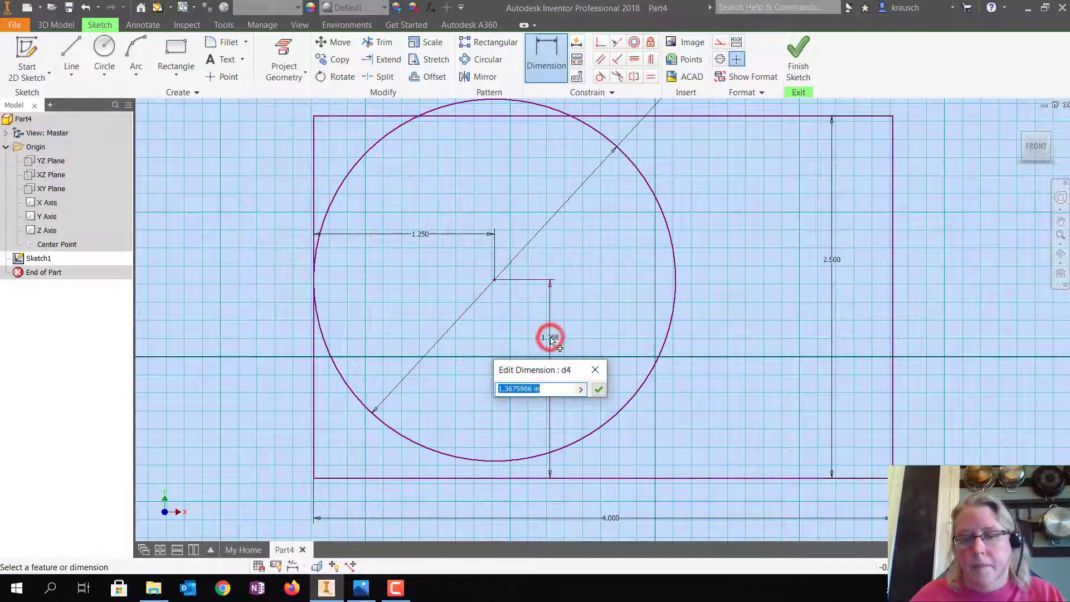
text(1.25)
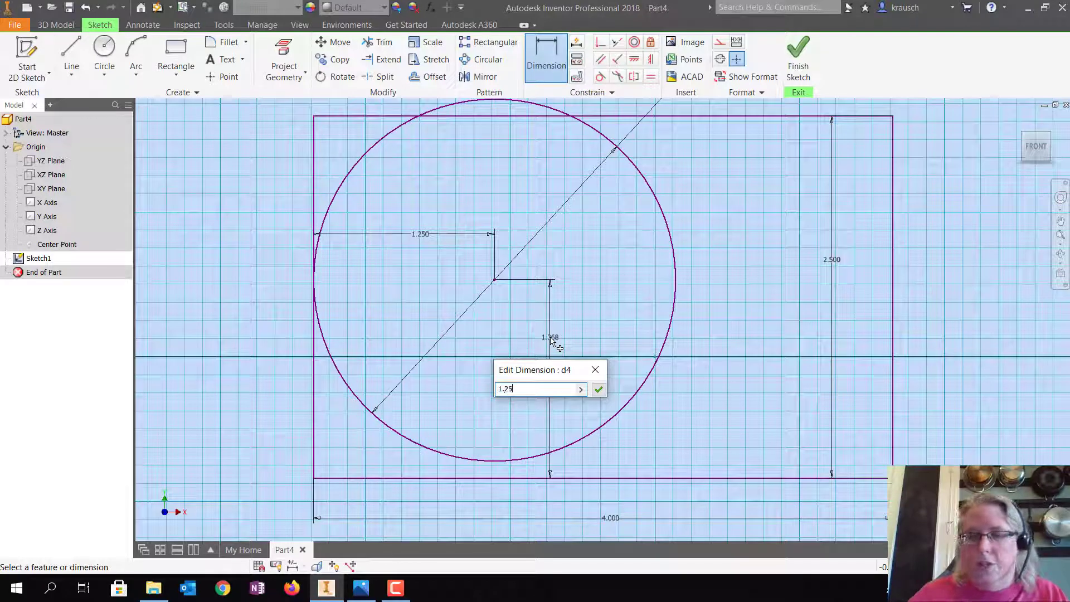
key(Return)
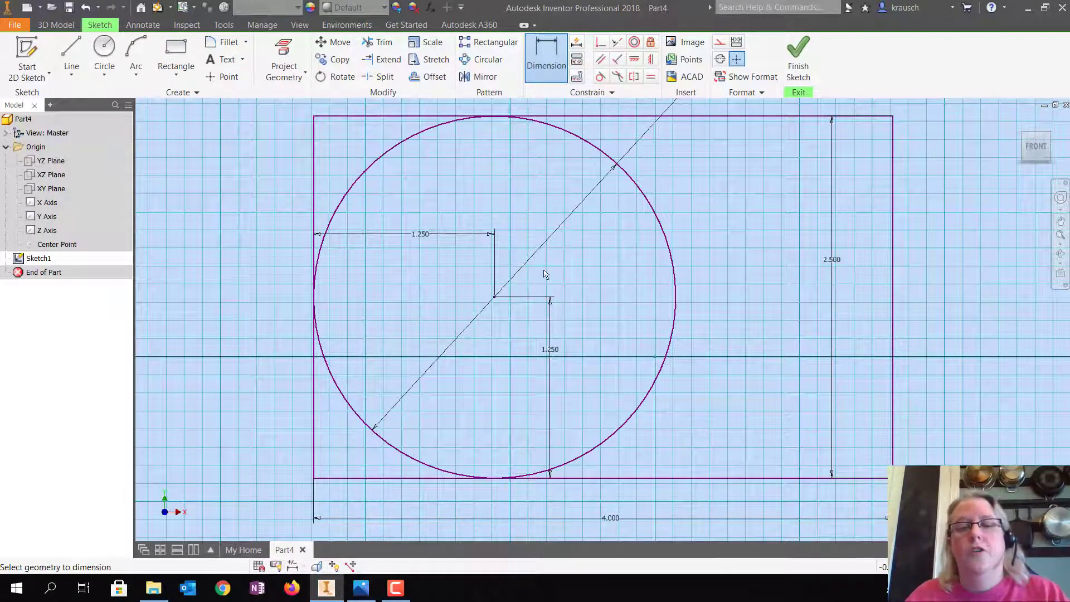
Sketch a second center-point circle about 2.04 in in diameter inside the right half of the rectangle.
click(104, 50)
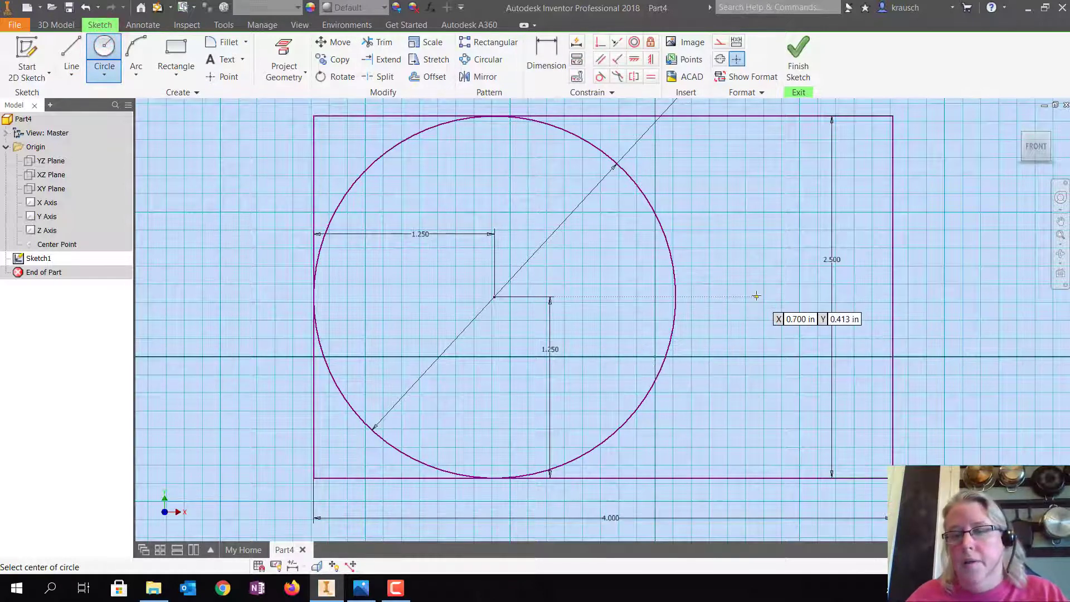
click(738, 325)
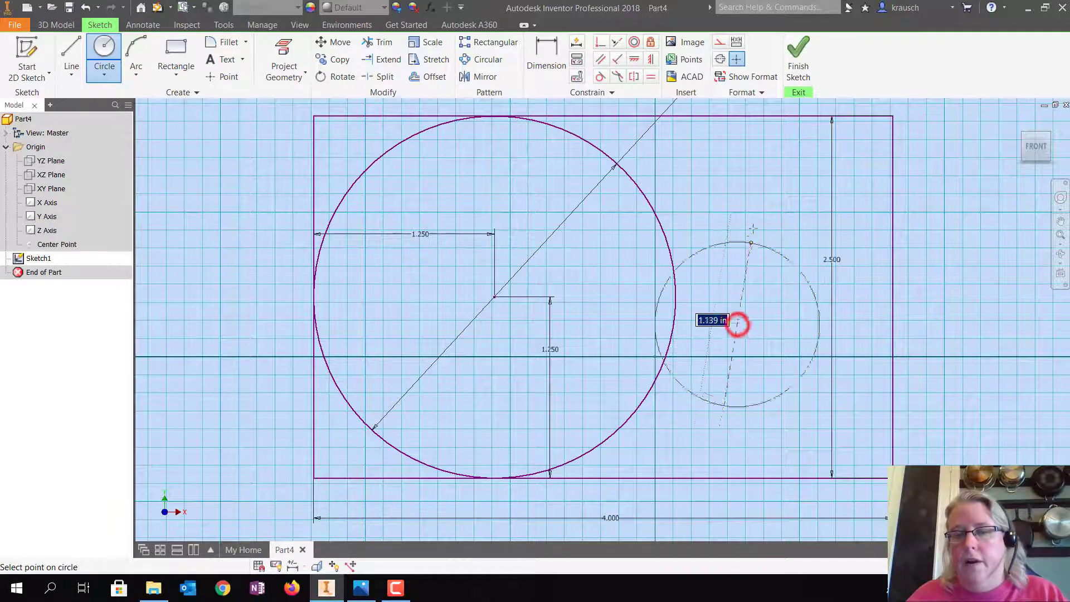
click(763, 179)
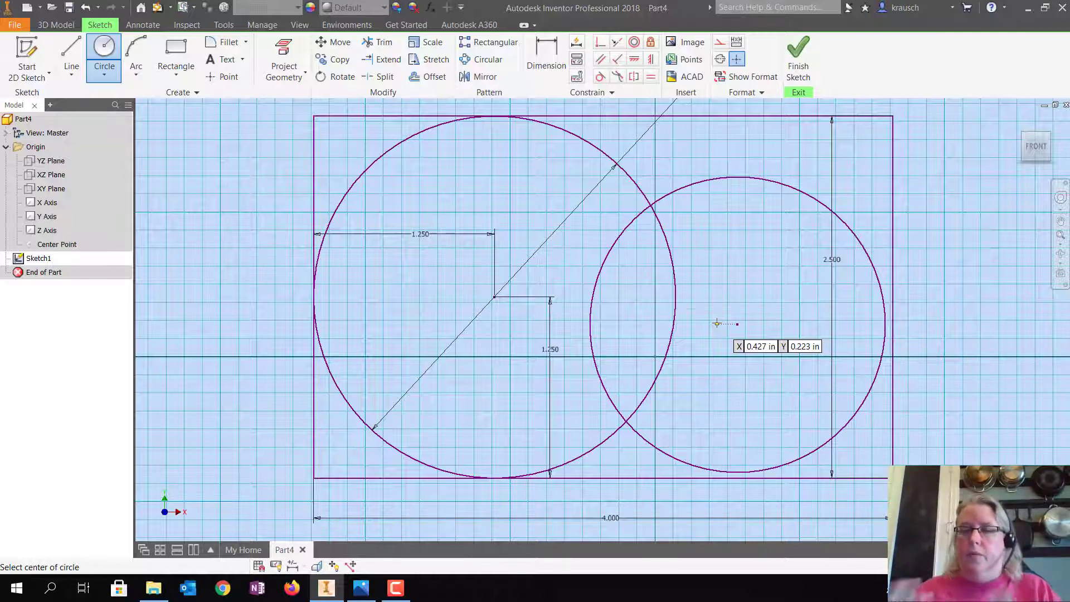
Dimension the second circle's diameter and set it to 2.5 in.
click(533, 54)
click(741, 177)
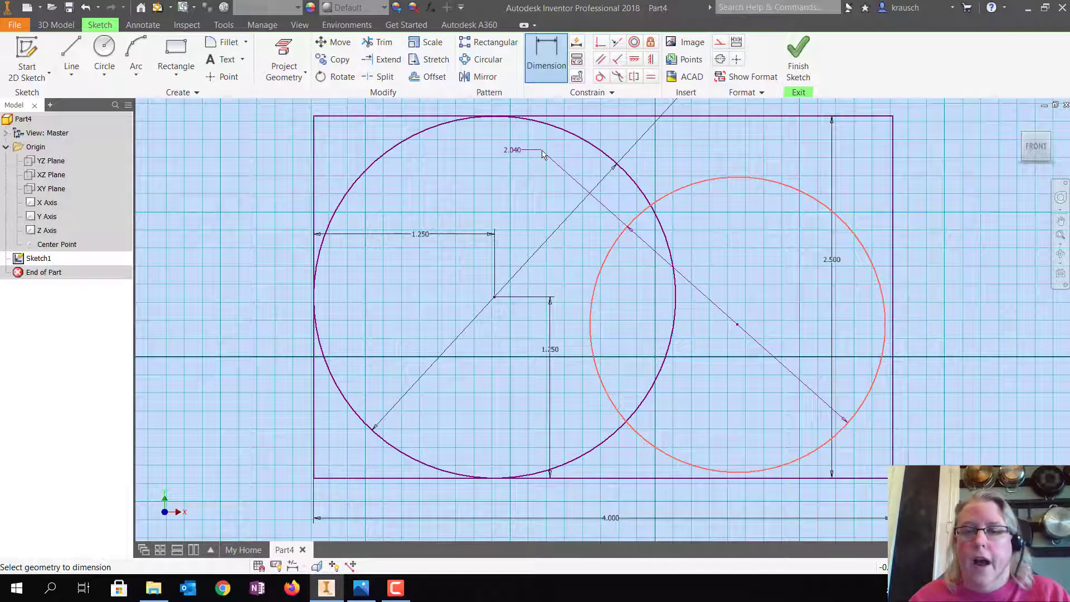
click(544, 154)
text(2.5)
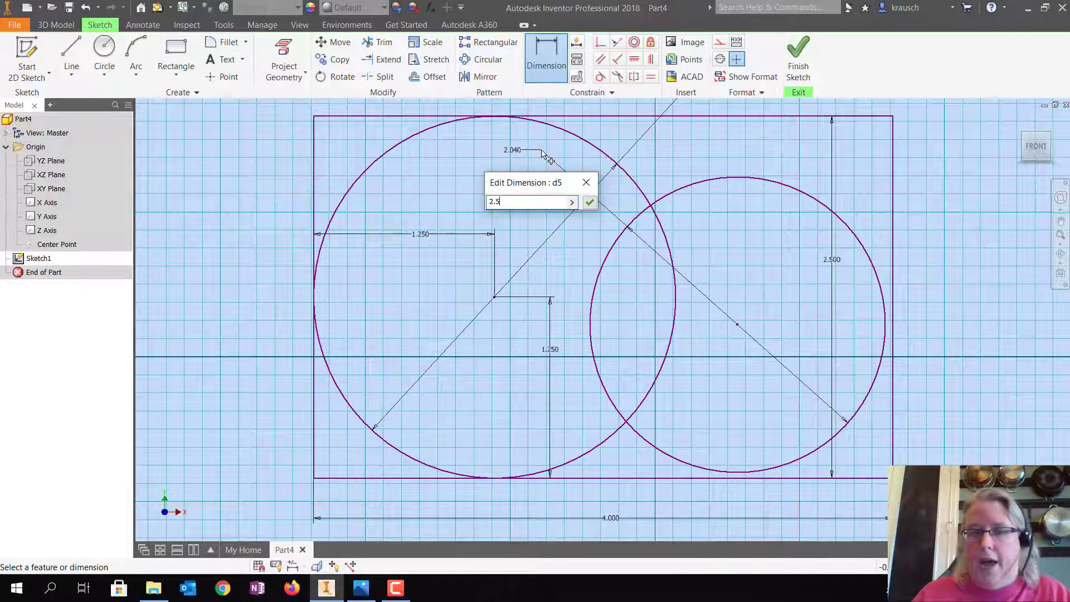
key(Return)
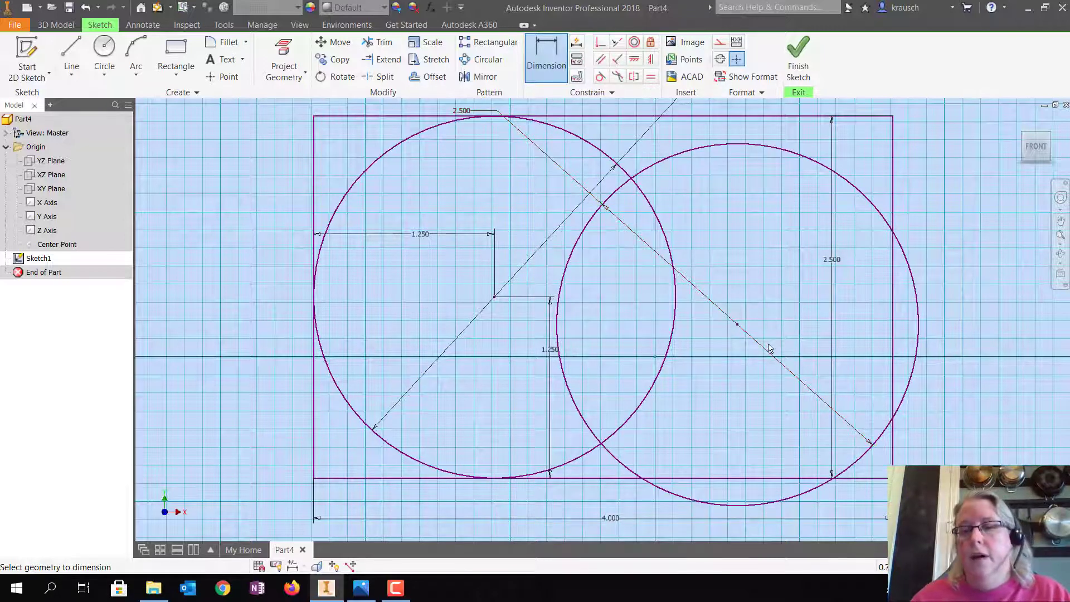
Dimension the horizontal distance from the rectangle's right edge to the second circle's center and set it to 1.25 in.
click(893, 303)
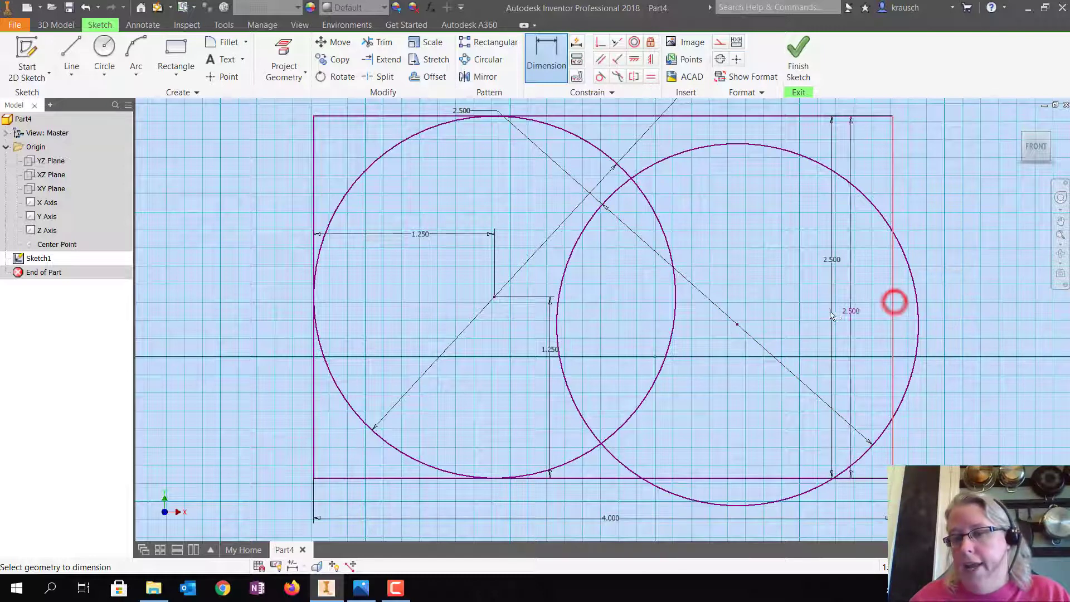
click(737, 324)
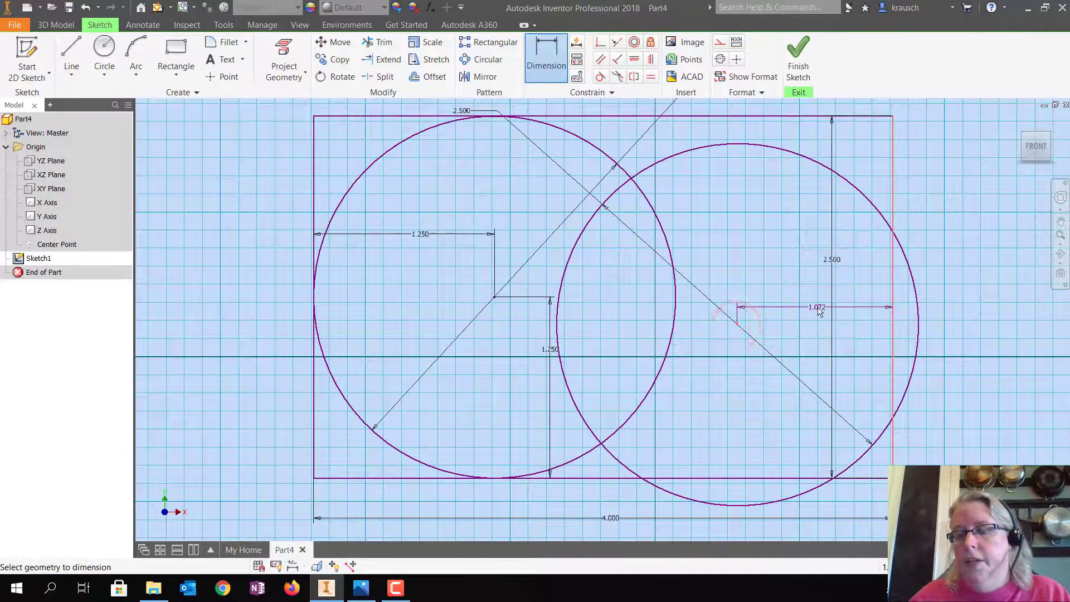
click(817, 307)
text(1.25)
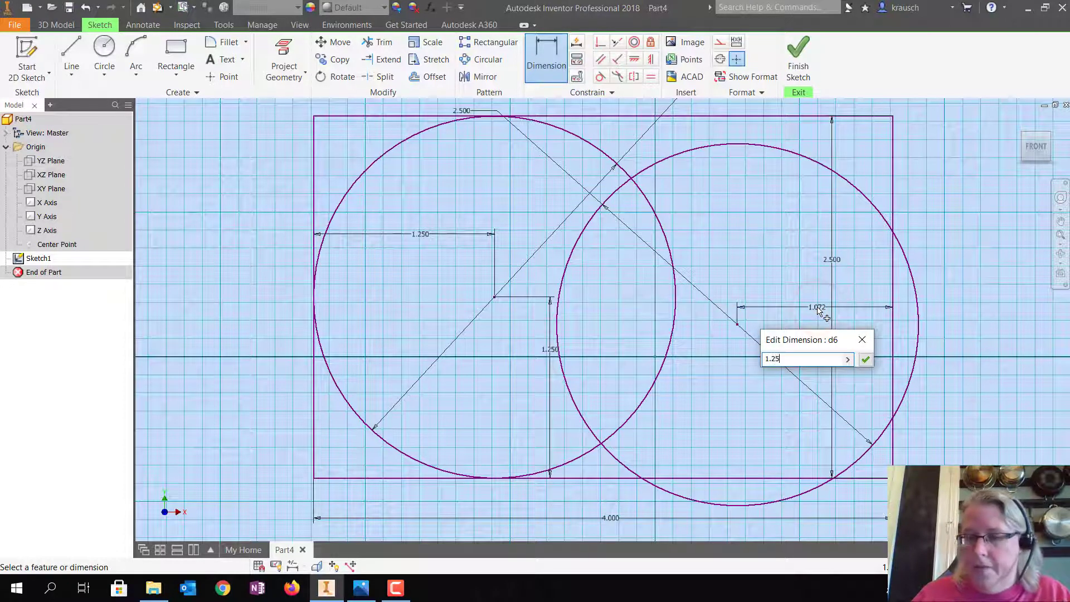
key(Return)
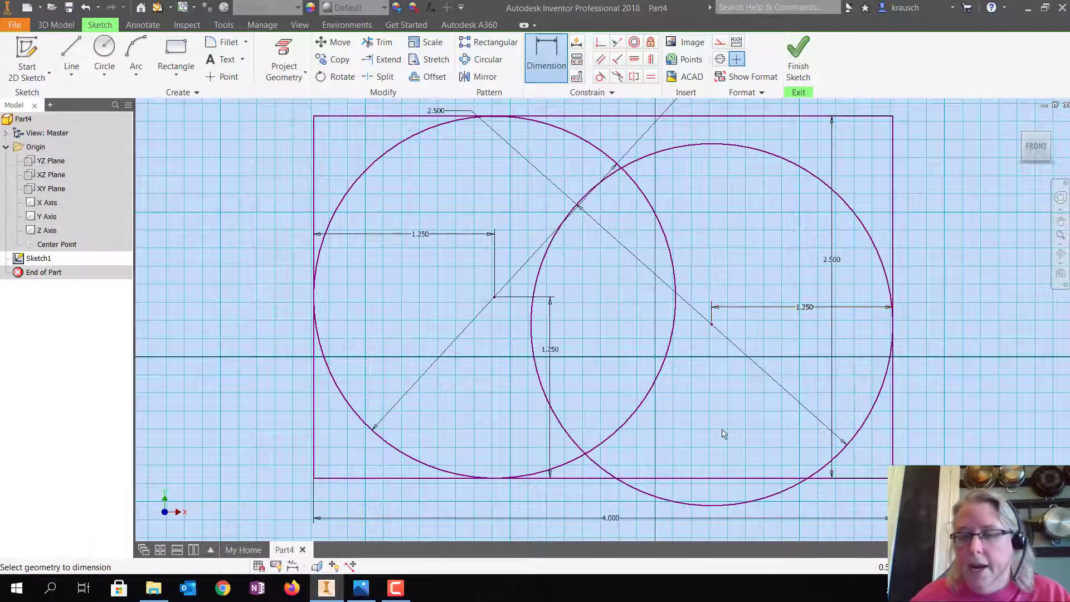
Dimension the vertical distance from the rectangle's lower edge to the second circle's center and set it to 1.25 in.
click(729, 478)
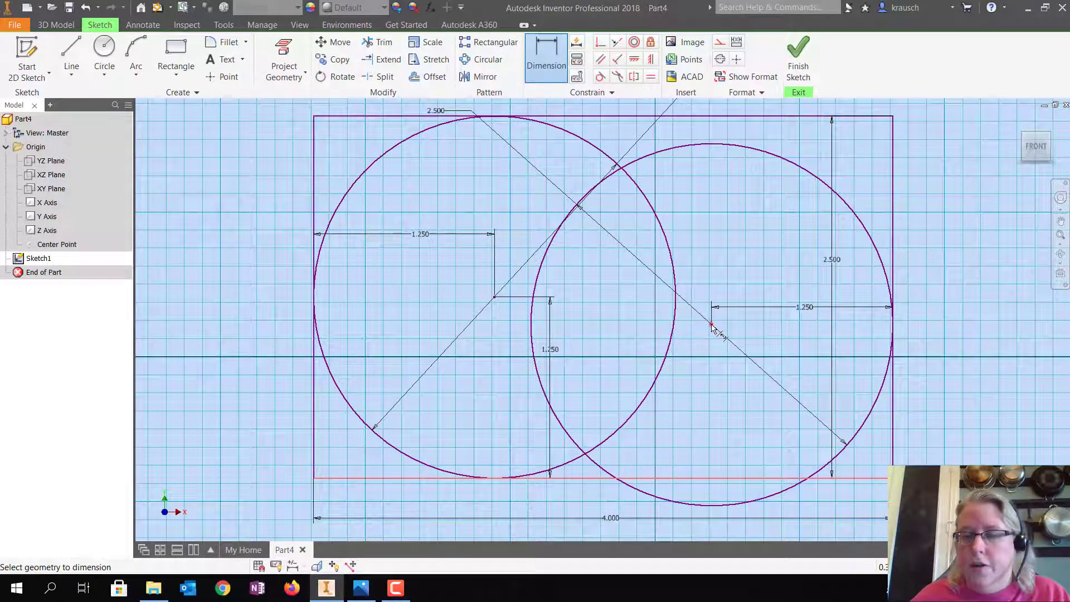
click(711, 324)
click(822, 342)
text(1)
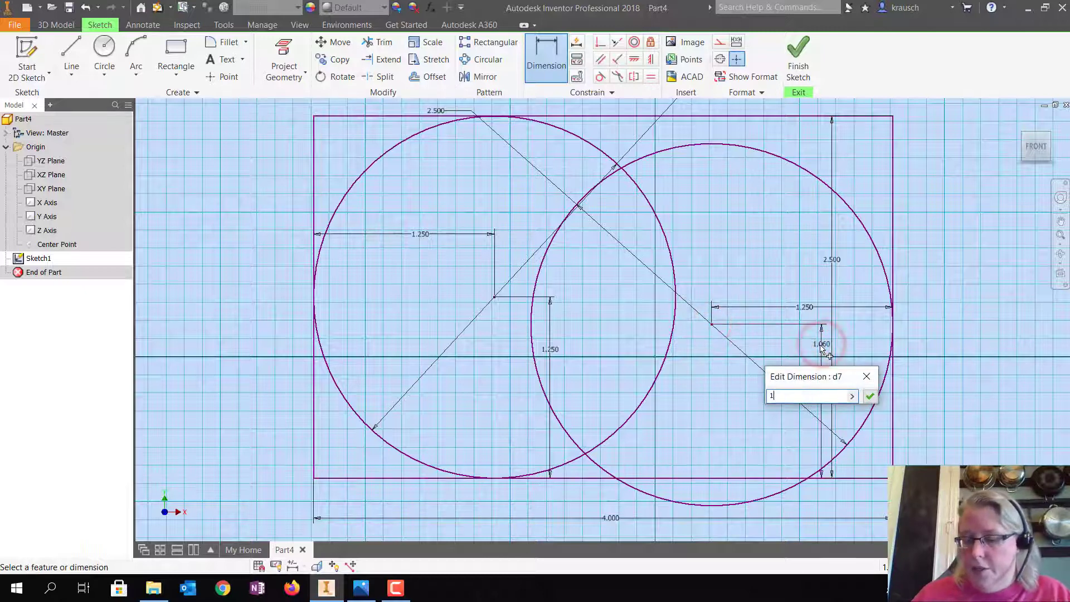
text(.25)
key(Return)
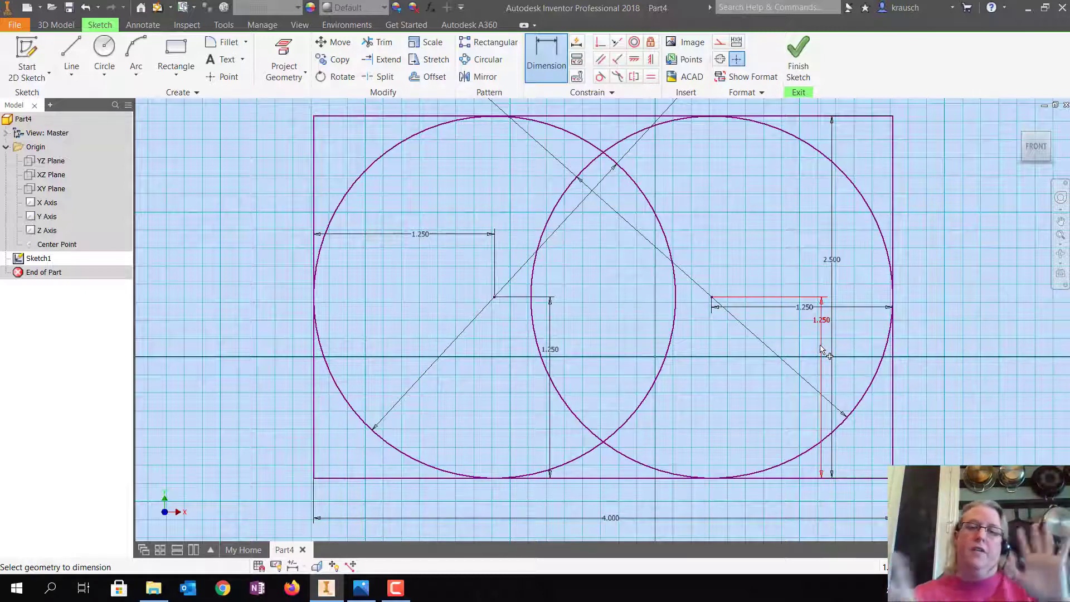
key(Escape)
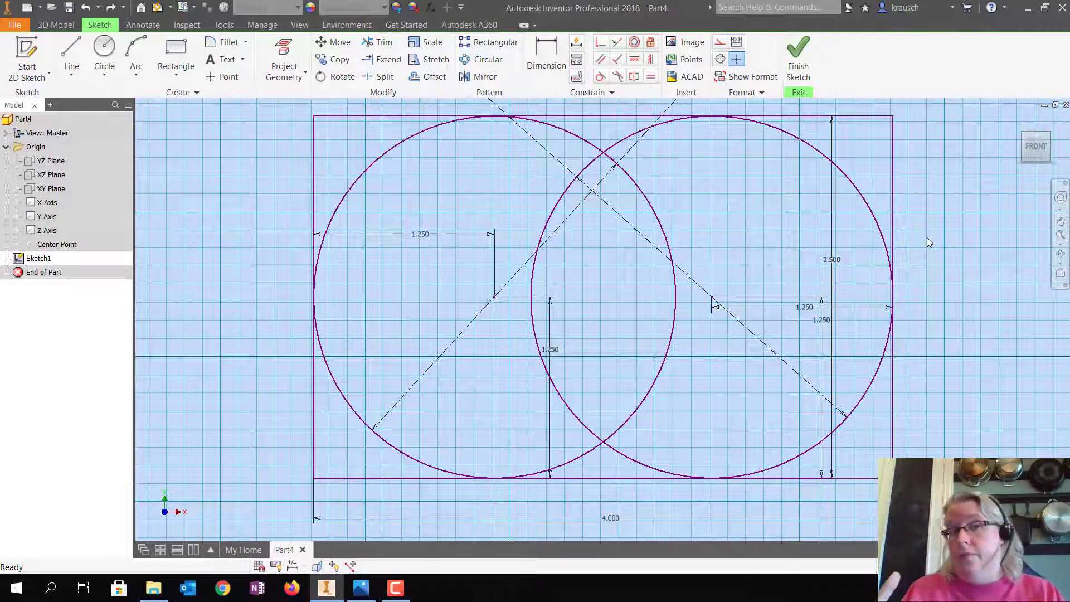
Trim the inner halves of both overlapping circles, keeping only the outer arc at each end of the rectangle.
click(383, 43)
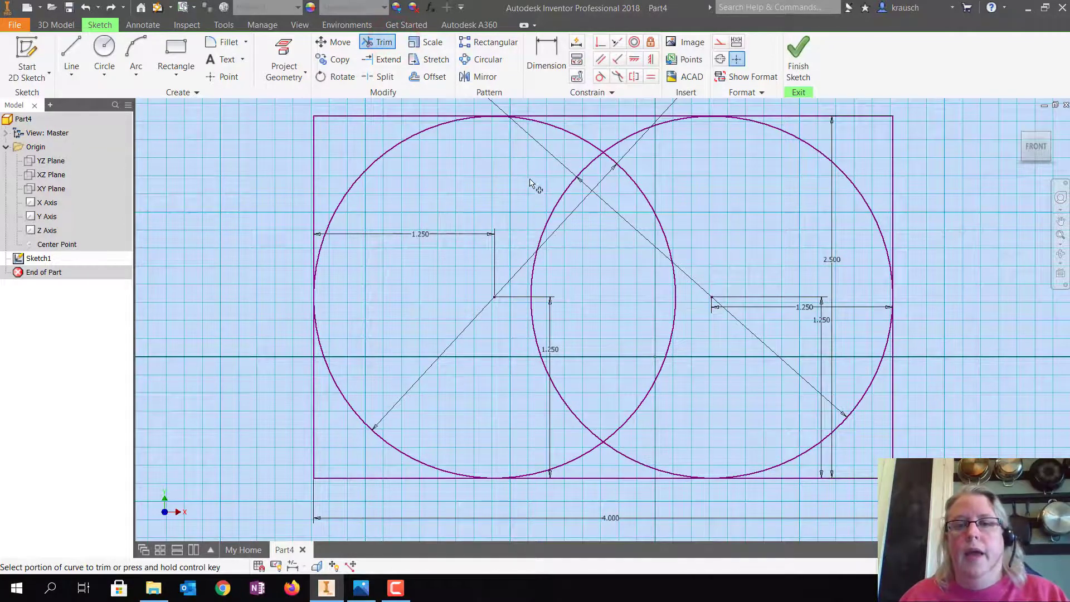
click(550, 225)
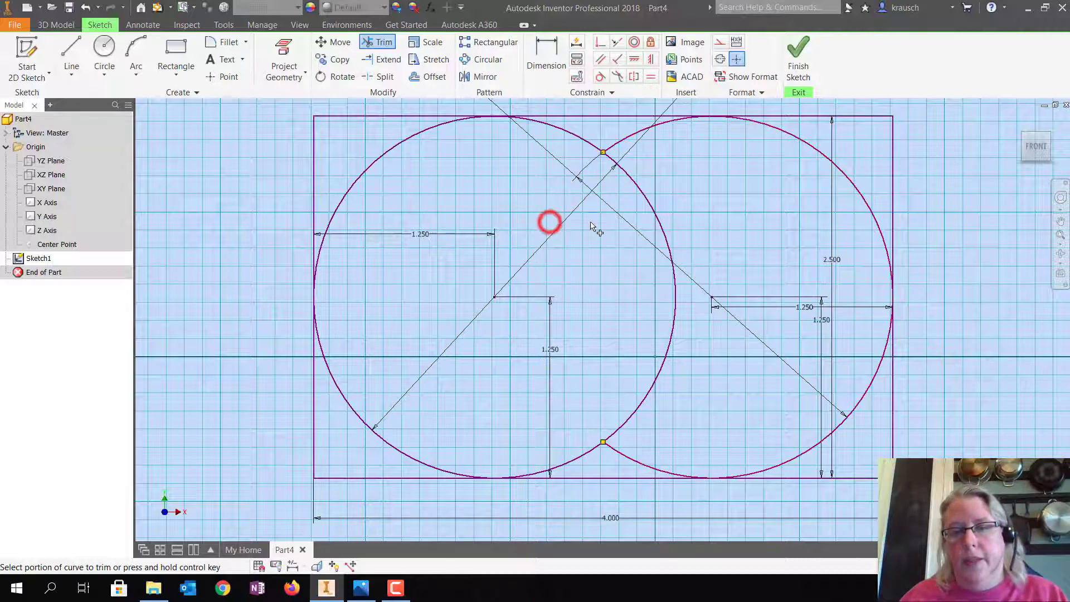
click(653, 213)
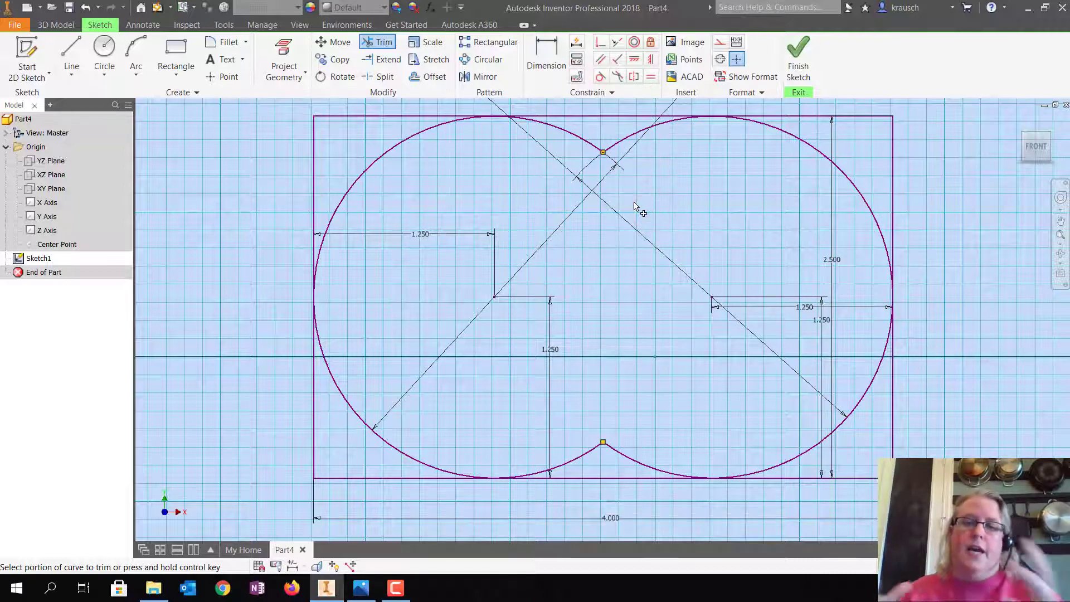
click(577, 134)
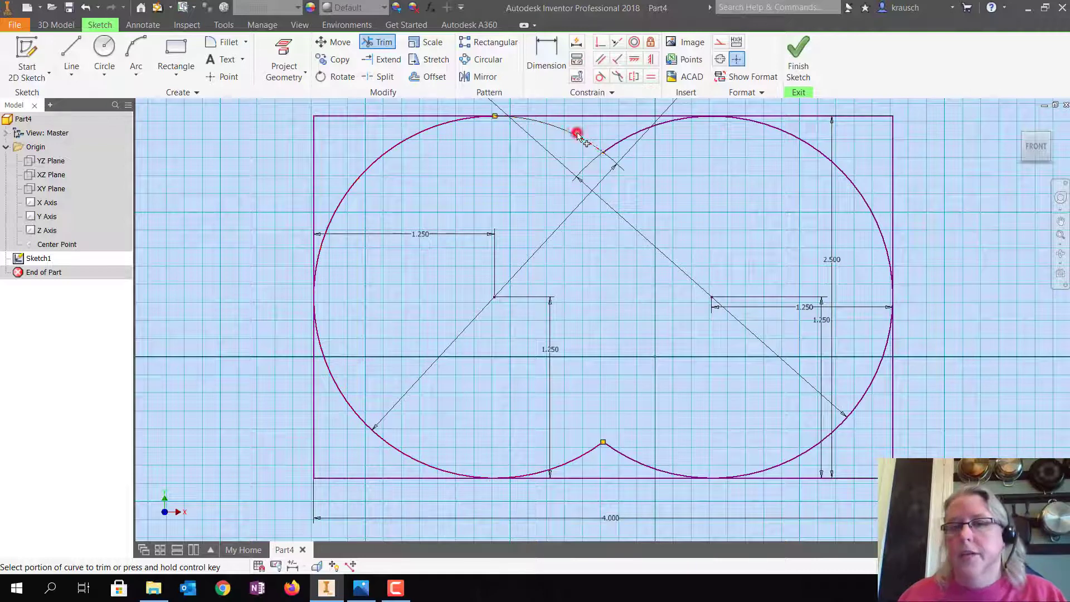
click(633, 134)
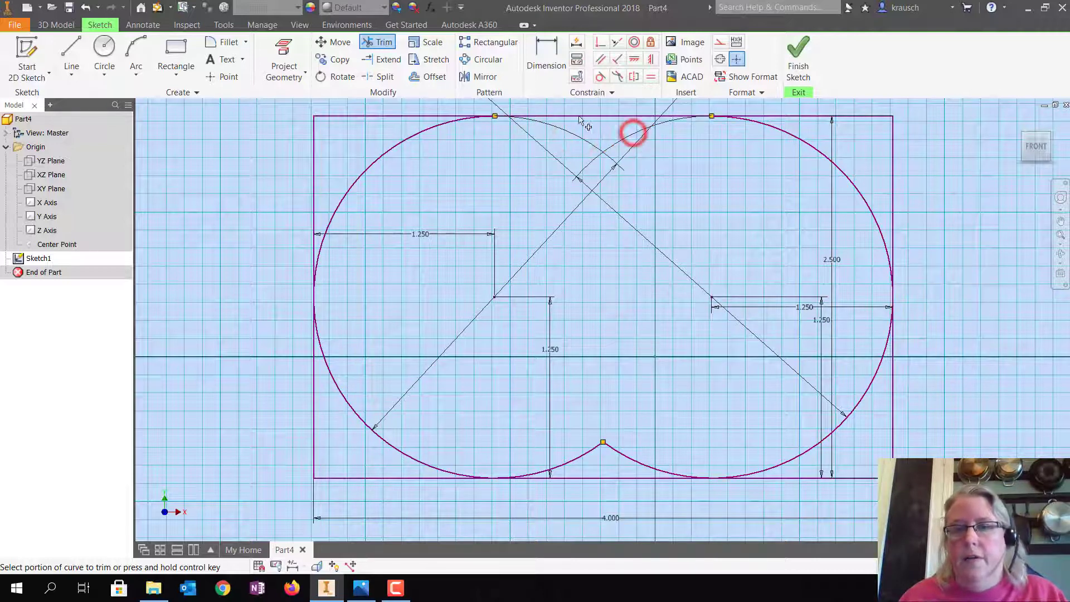
click(635, 464)
click(559, 464)
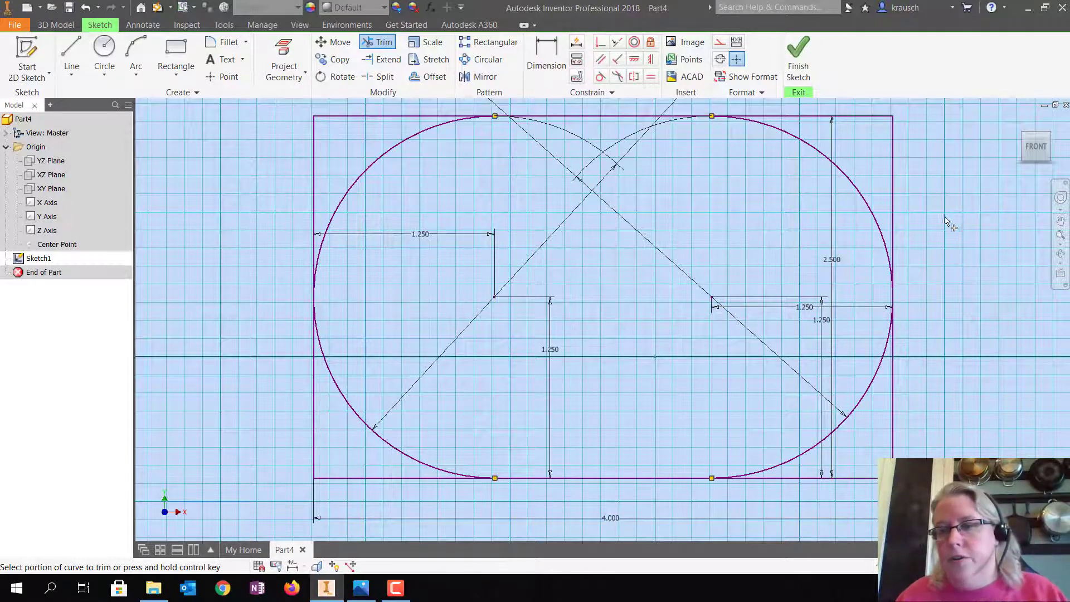
Trim the rectangle's upper edge beyond both arcs and the upper half of its left edge.
click(840, 116)
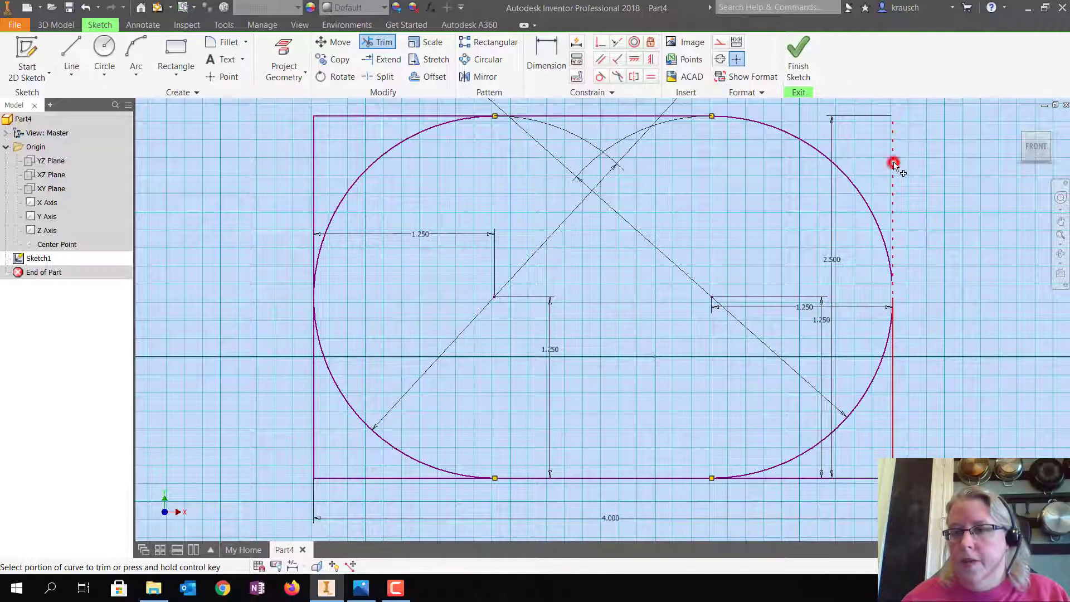
click(423, 116)
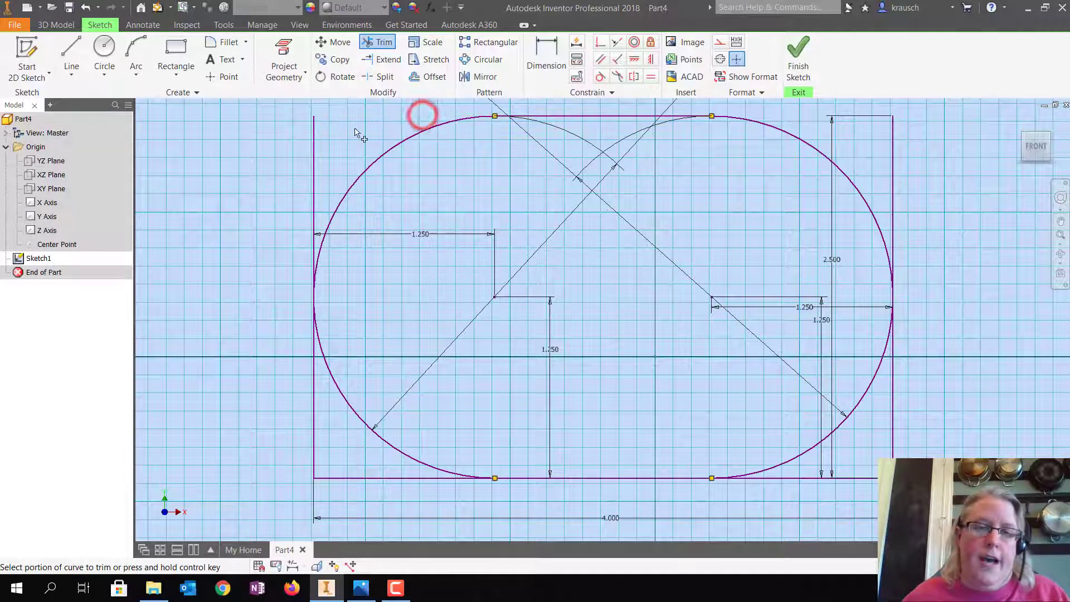
click(314, 164)
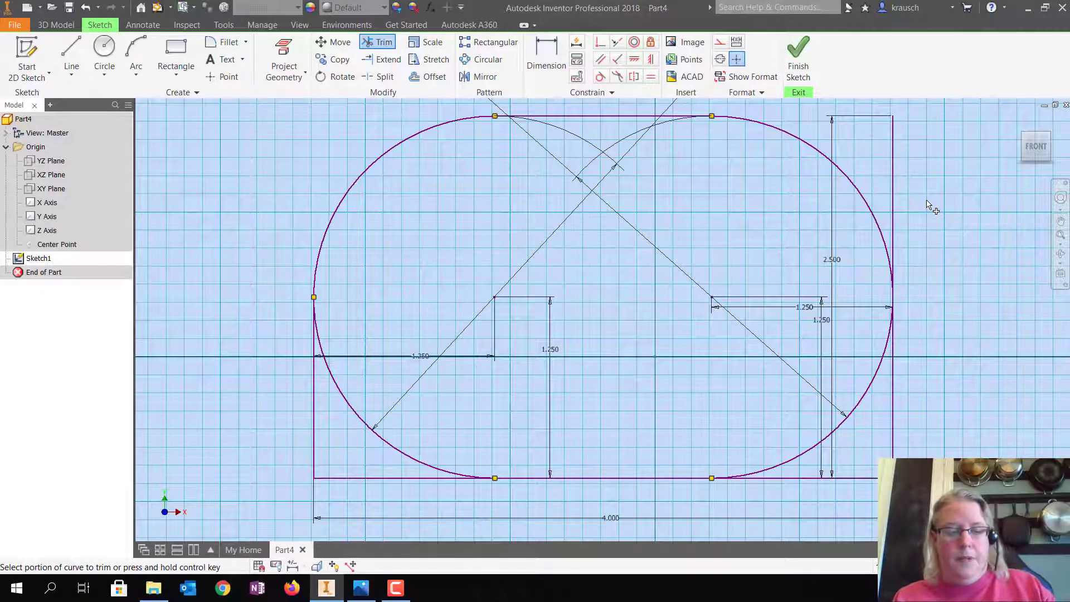
key(Escape)
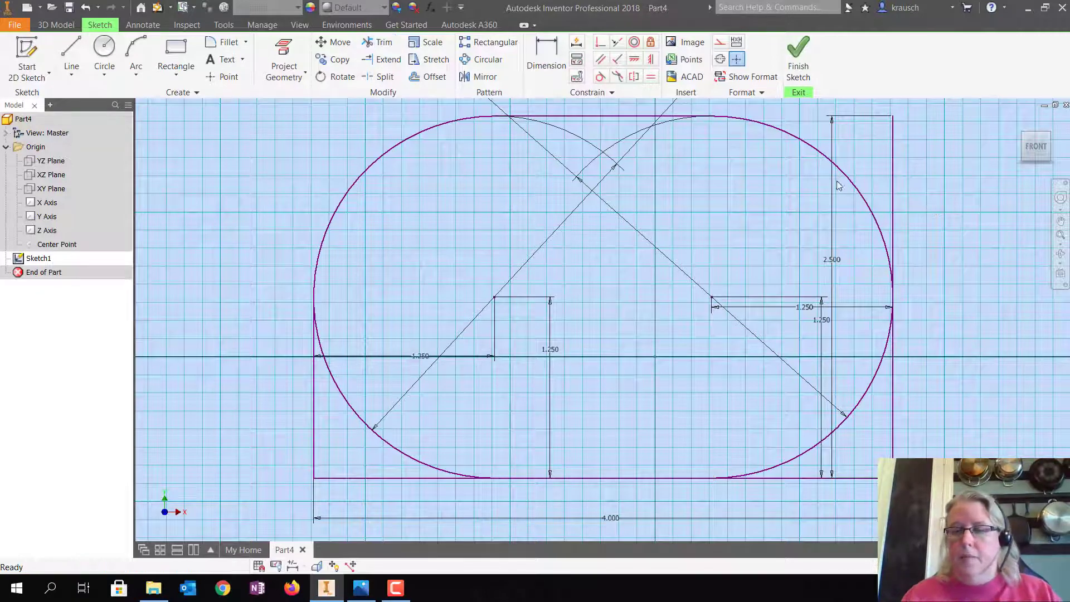
Delete the rectangle's right edge, its lower edge and the remaining lower half of its left edge.
click(891, 446)
key(Delete)
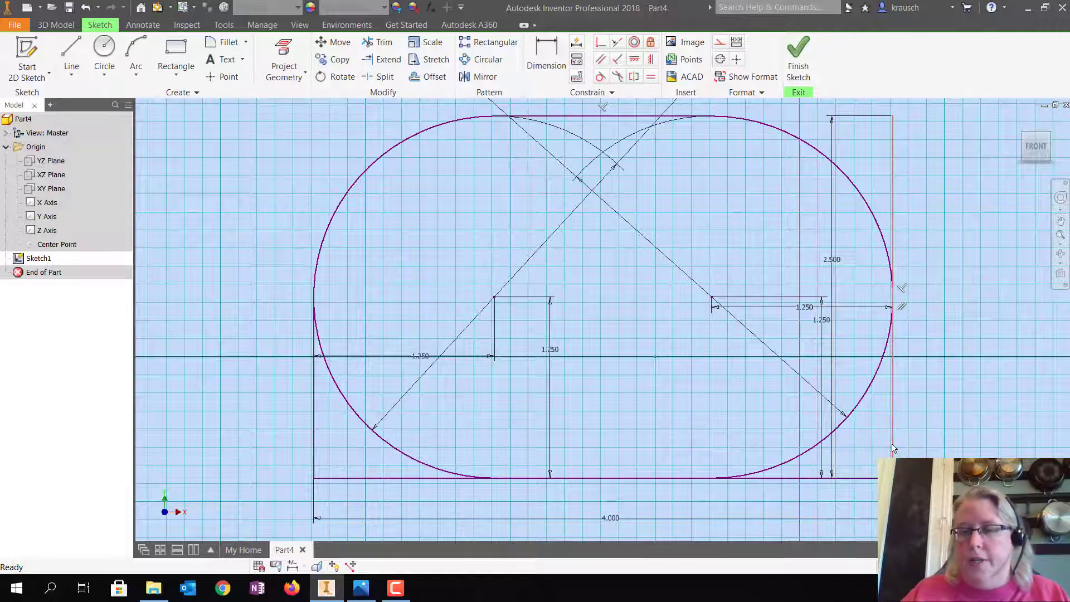
click(854, 483)
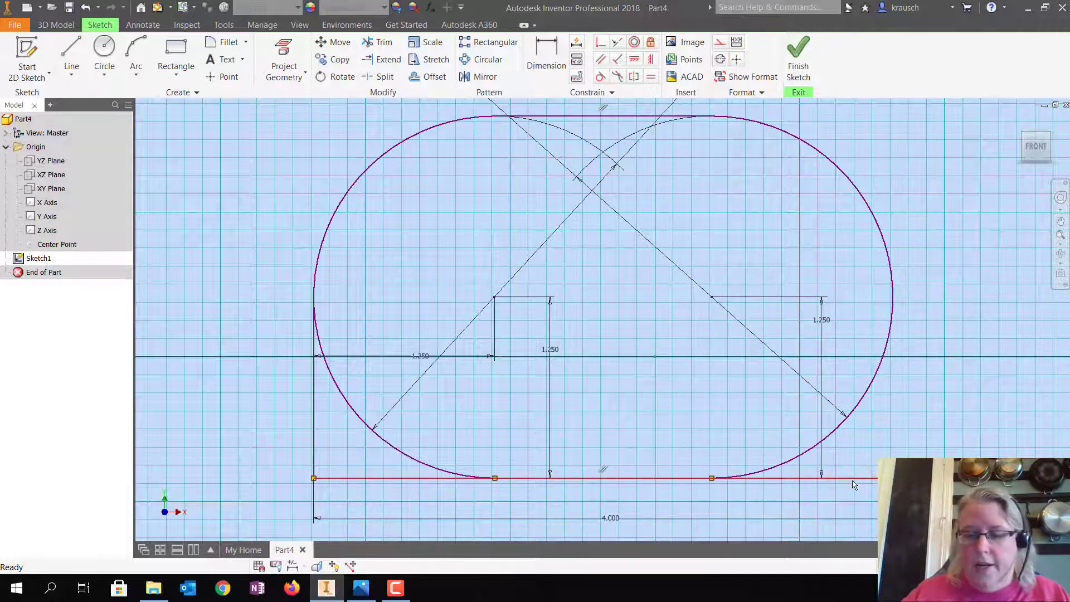
key(Delete)
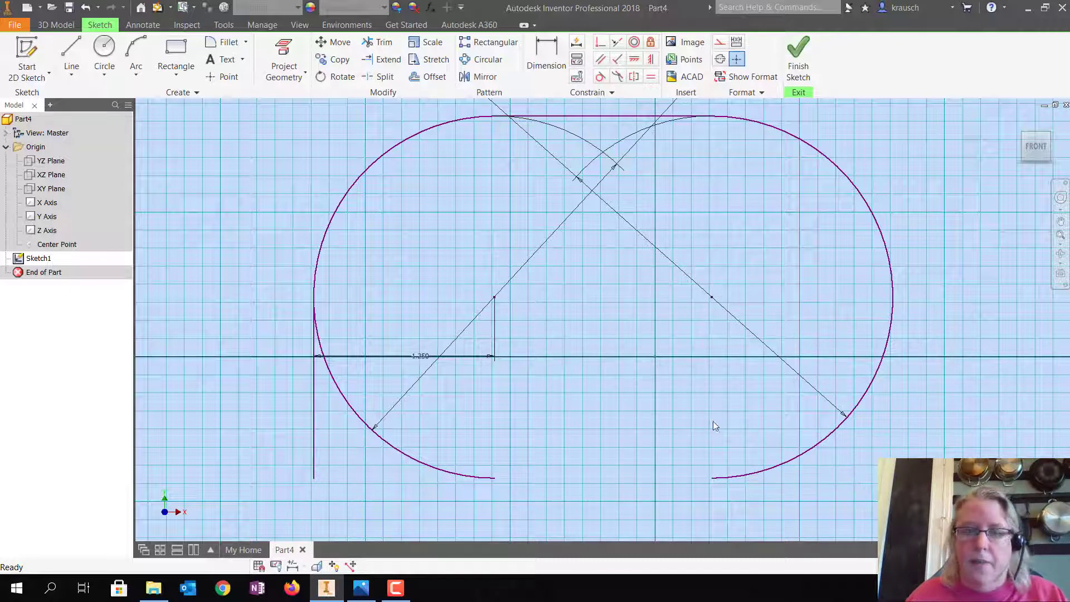
click(313, 447)
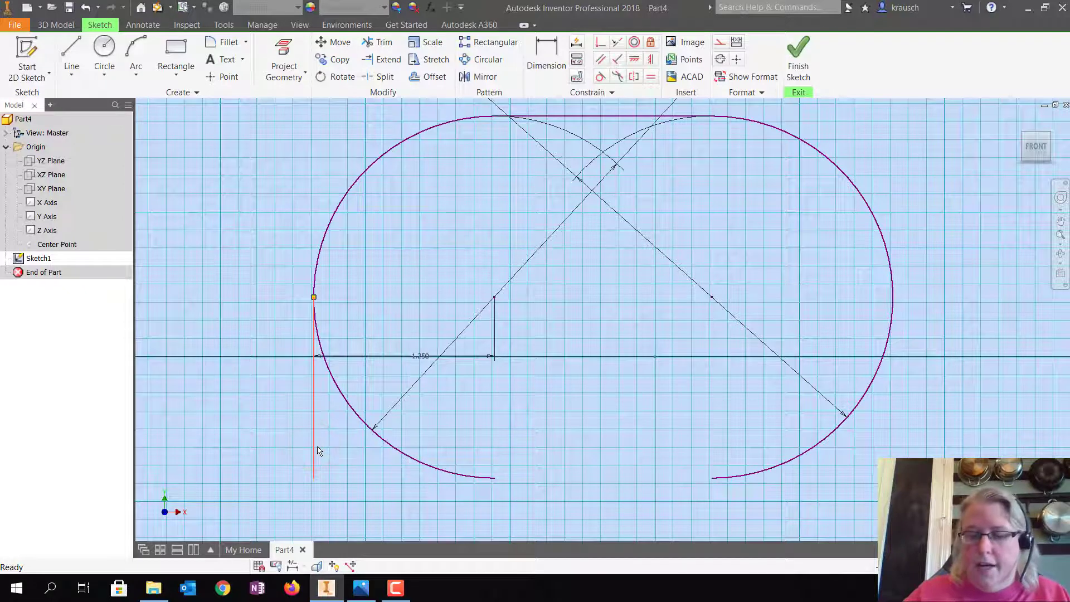
key(Delete)
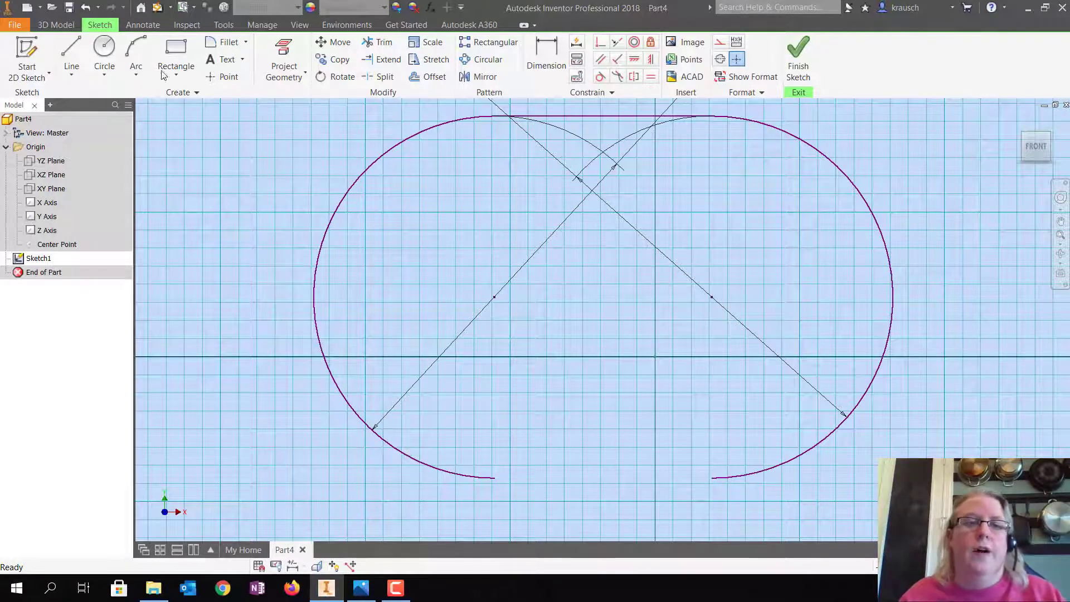
Draw a horizontal 1.5 in line joining the lower endpoints of the two end arcs to close the profile.
click(71, 55)
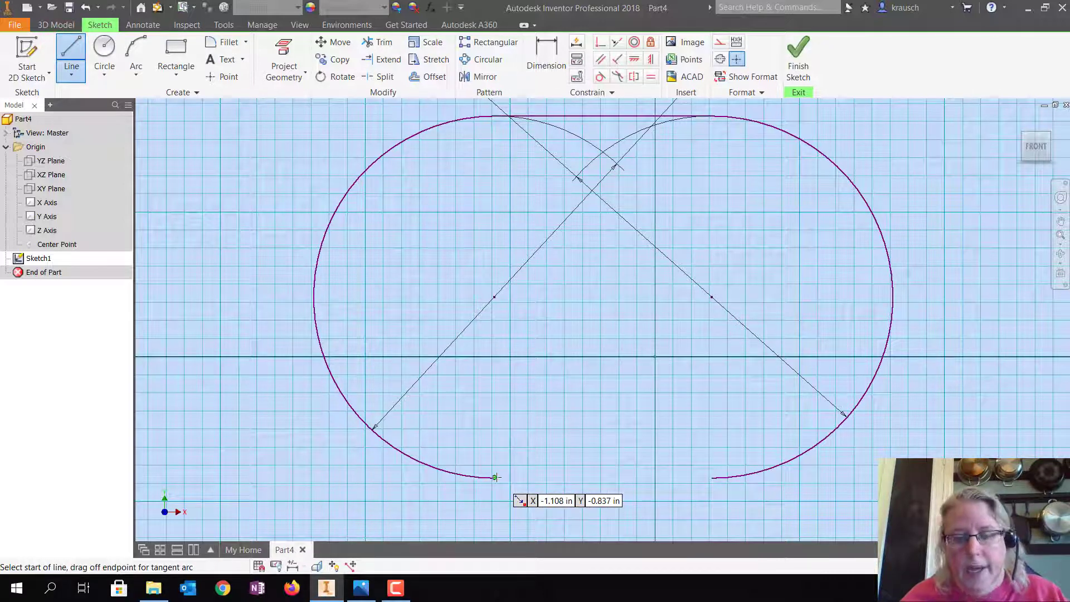
scroll(495, 478, down, 2)
scroll(497, 477, up, 5)
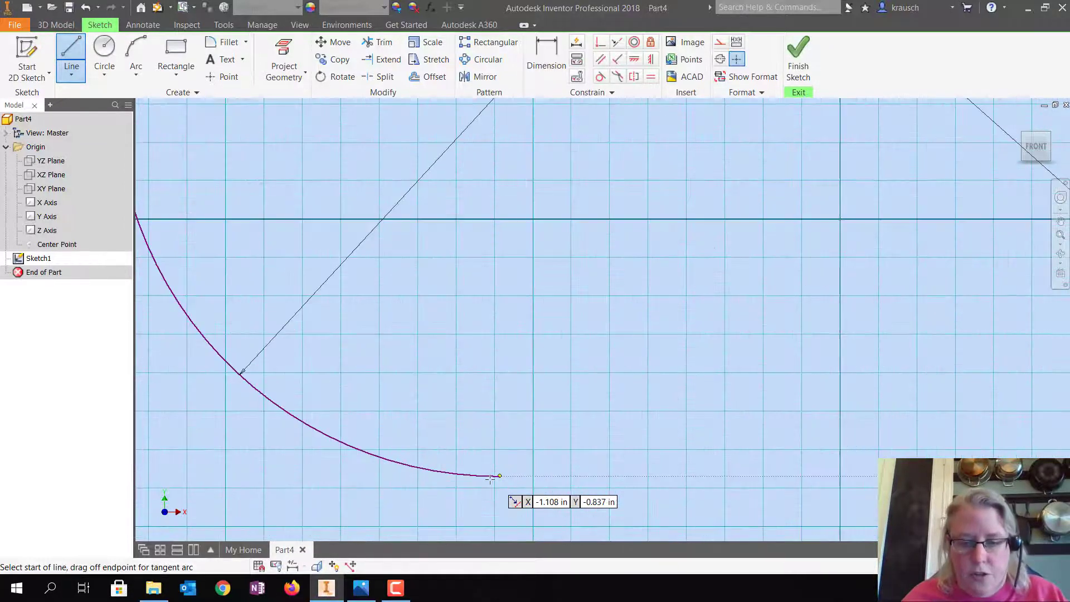
click(500, 476)
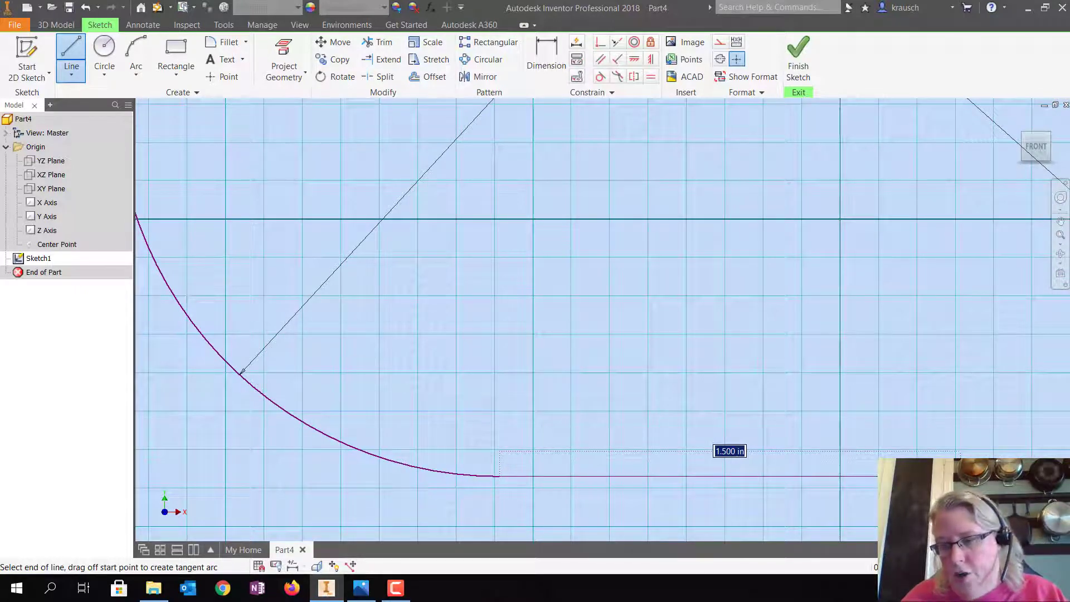
click(961, 476)
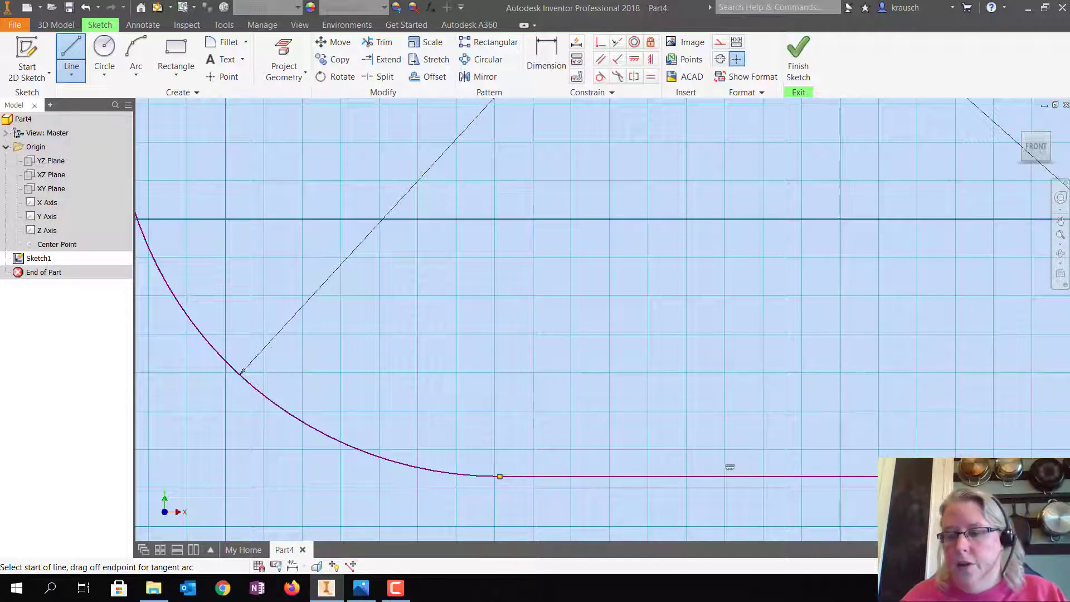
scroll(730, 467, down, 2)
scroll(831, 466, up, 5)
scroll(903, 454, up, 2)
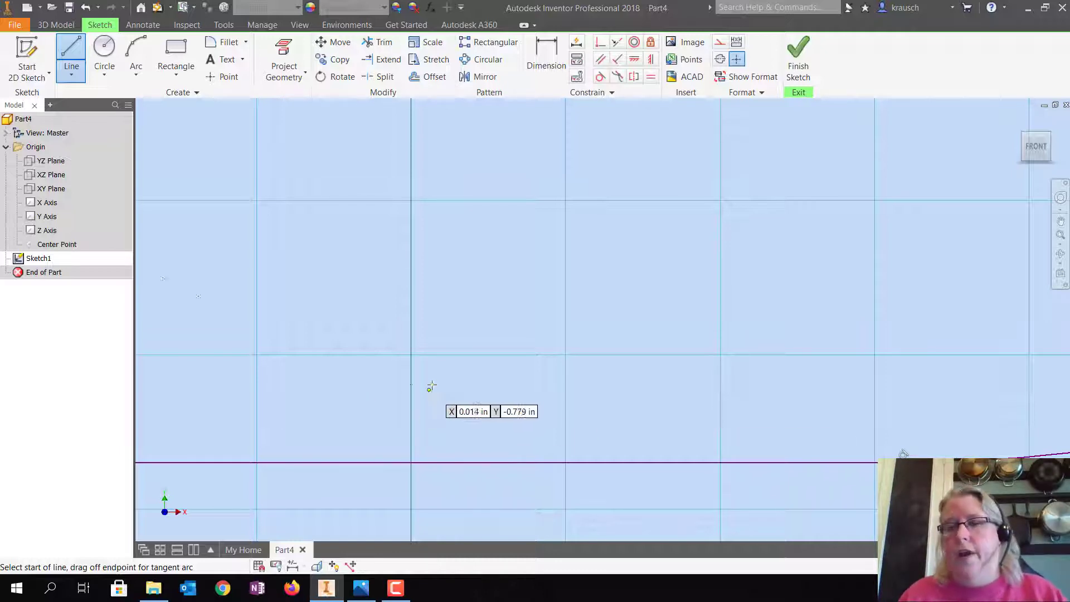
click(1061, 235)
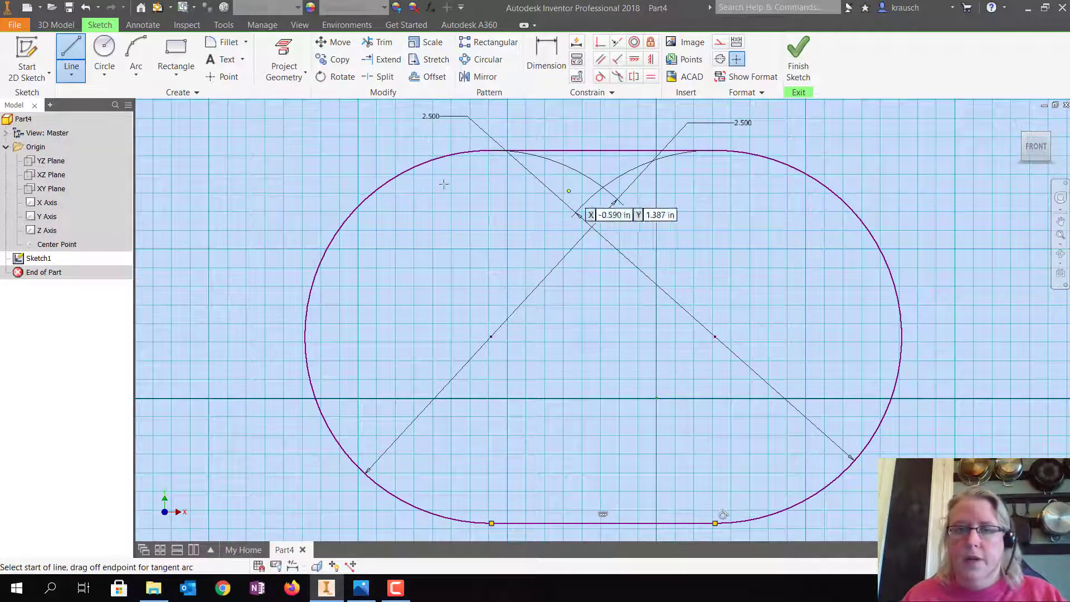
Finish the sketch and extrude the rounded profile 1.5 in.
click(803, 49)
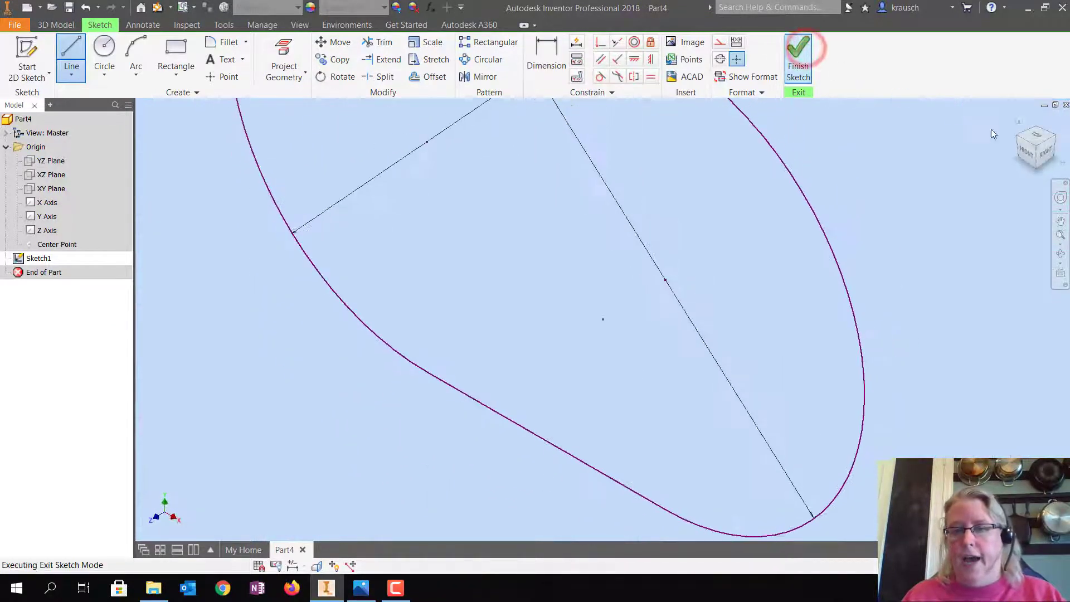
click(1061, 234)
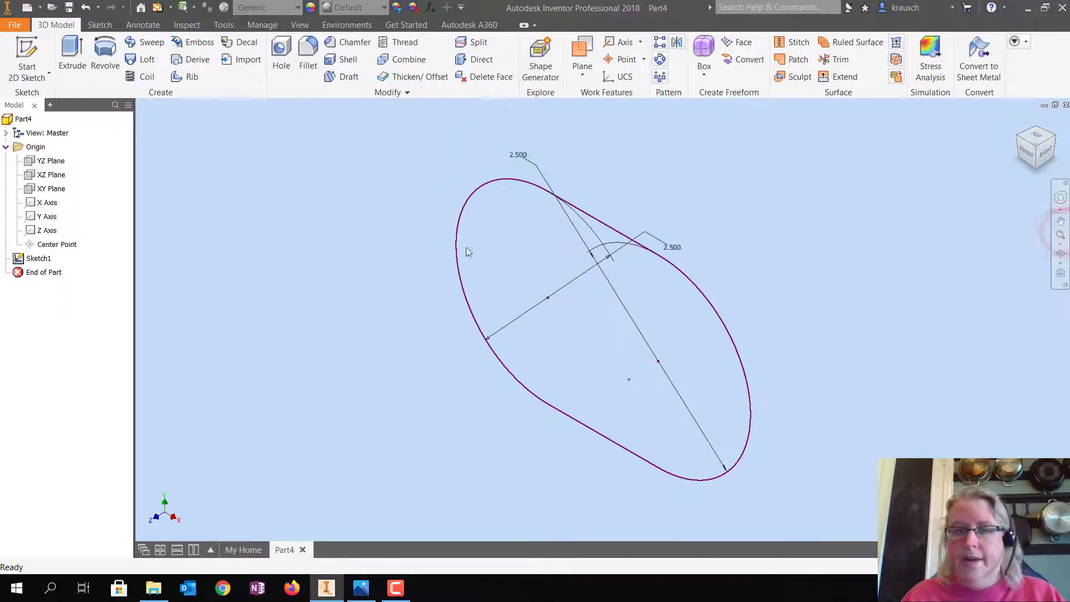
click(72, 52)
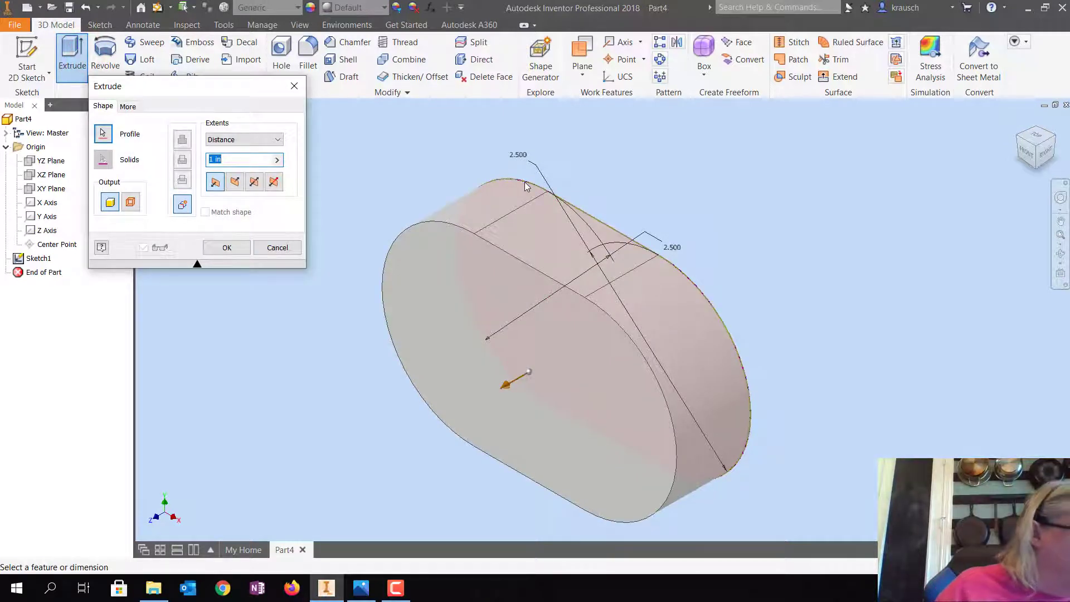
text(1.5)
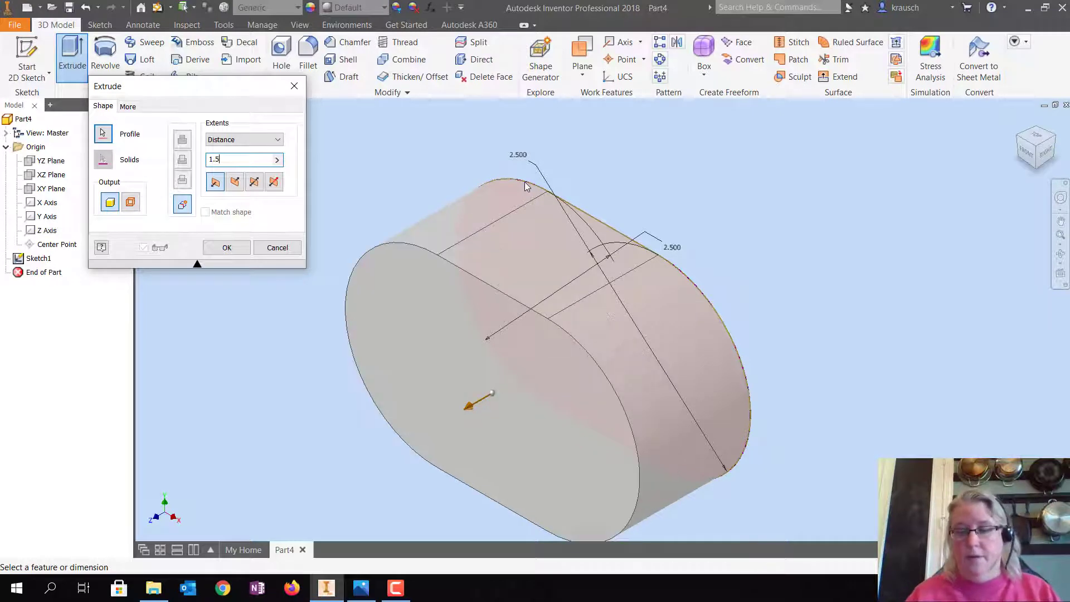
key(Return)
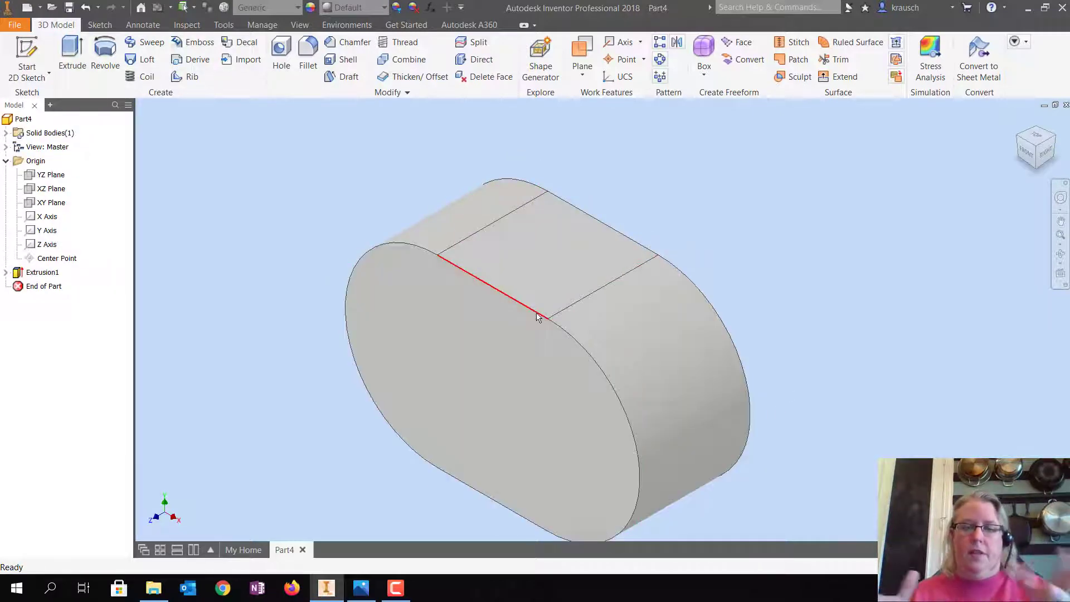
Check the hole dimensions in the Inventor 38 reference drawing and start a hole with Concentric placement on the body's front face.
click(1027, 154)
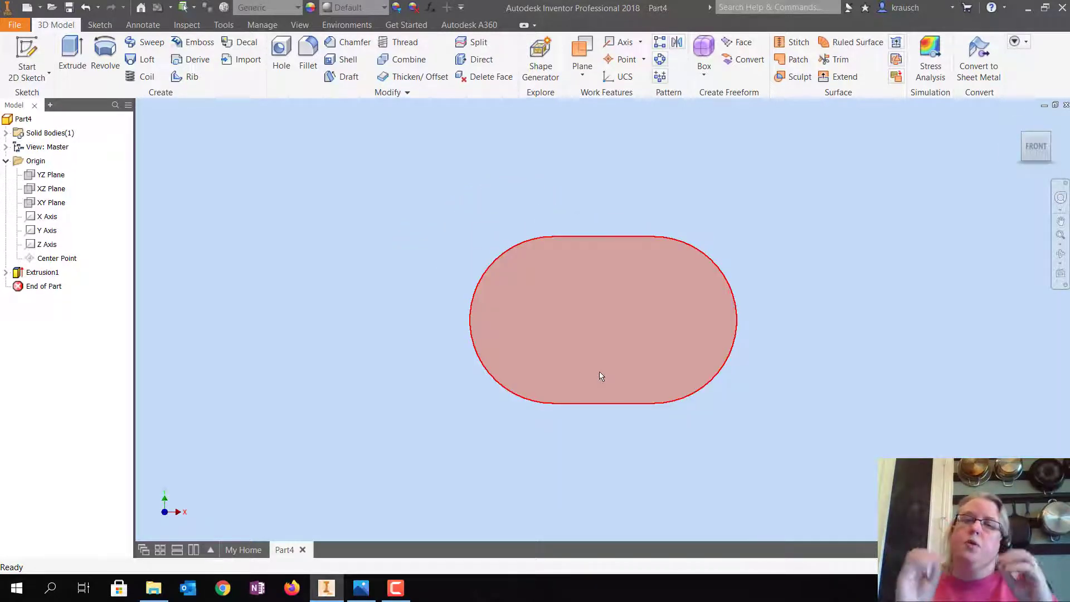
mouse_move(600, 375)
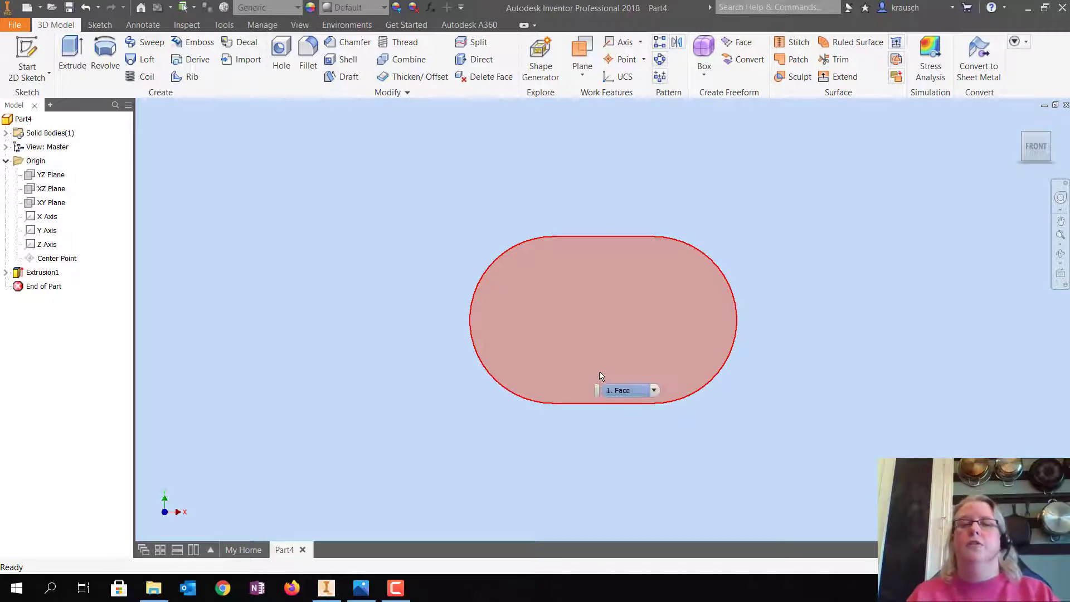
click(361, 588)
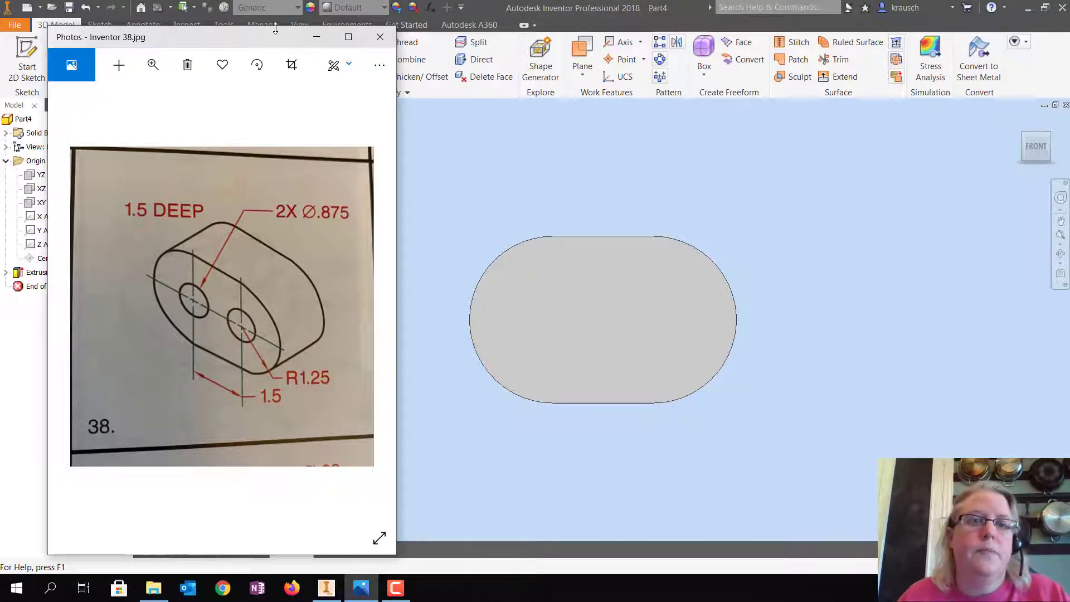
click(316, 38)
click(280, 46)
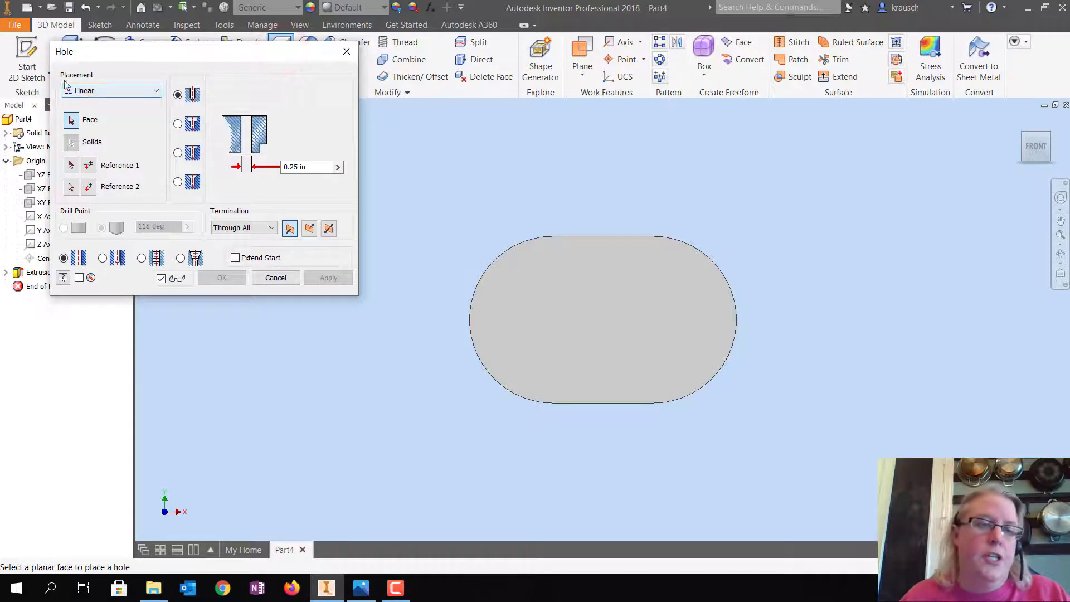
click(98, 91)
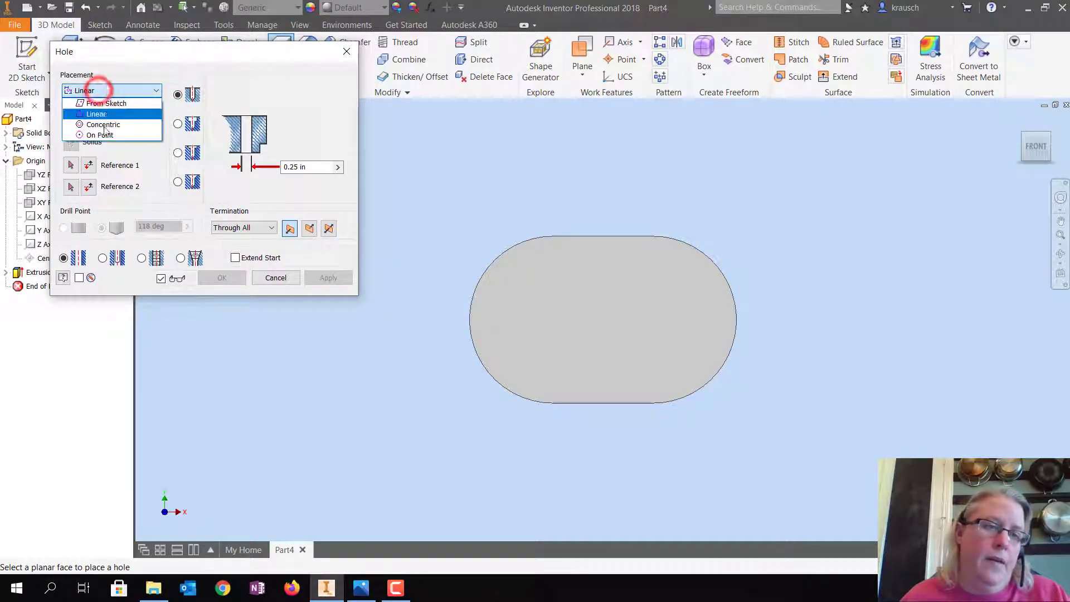
click(104, 124)
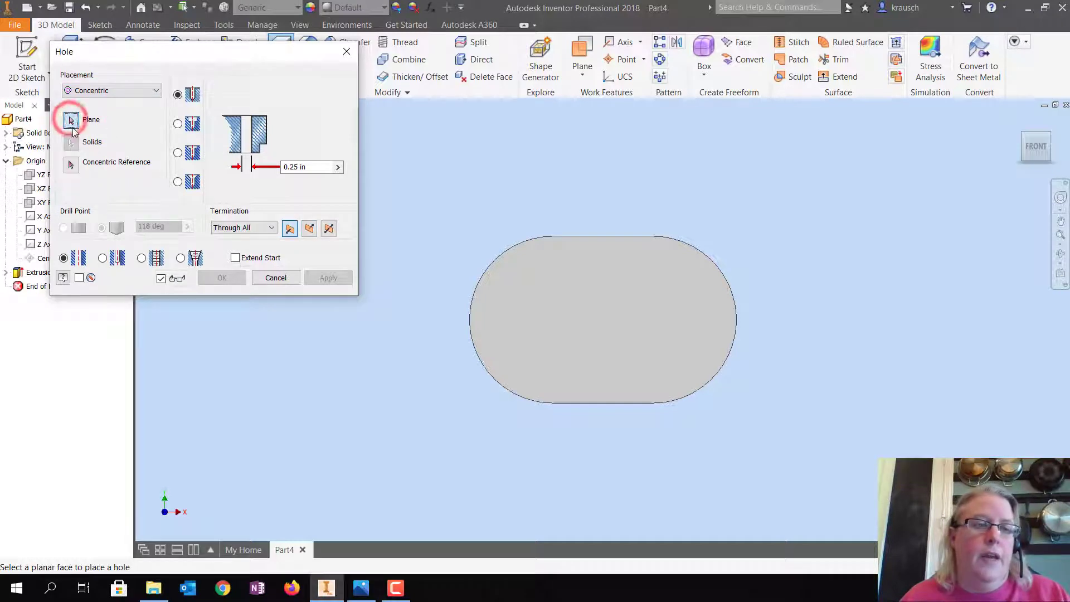
click(541, 314)
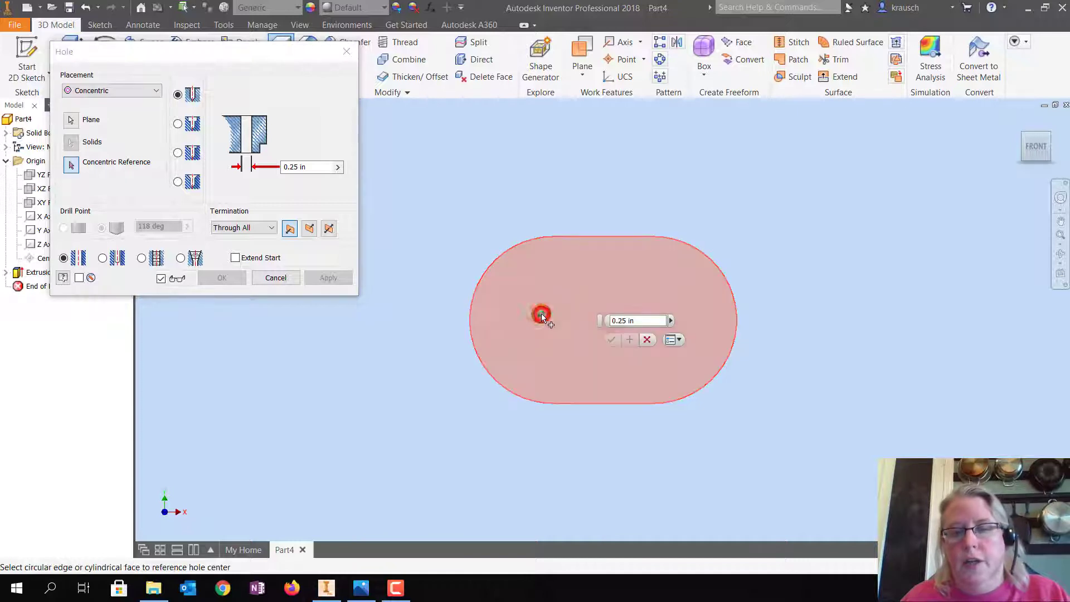
Set the hole diameter to .875 in and create it through all, concentric with the front face's left end arc.
click(311, 166)
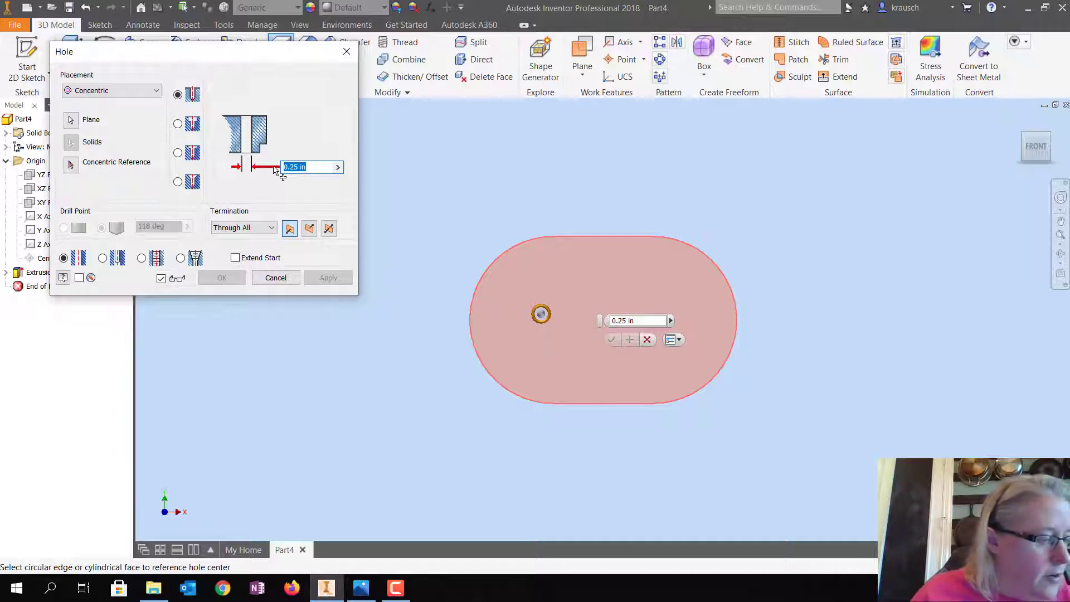
text(.875)
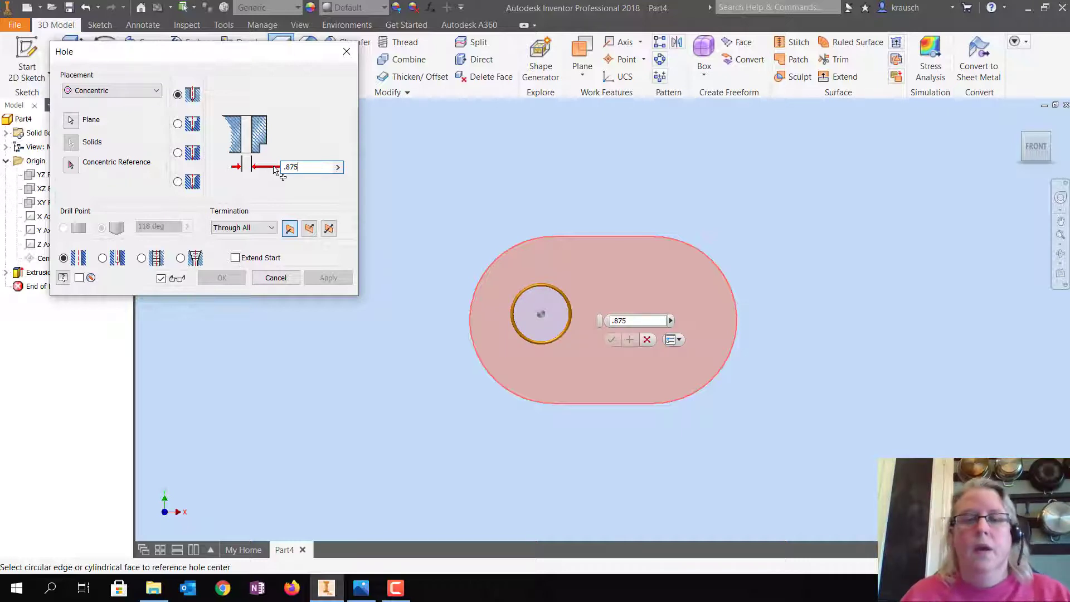
click(71, 167)
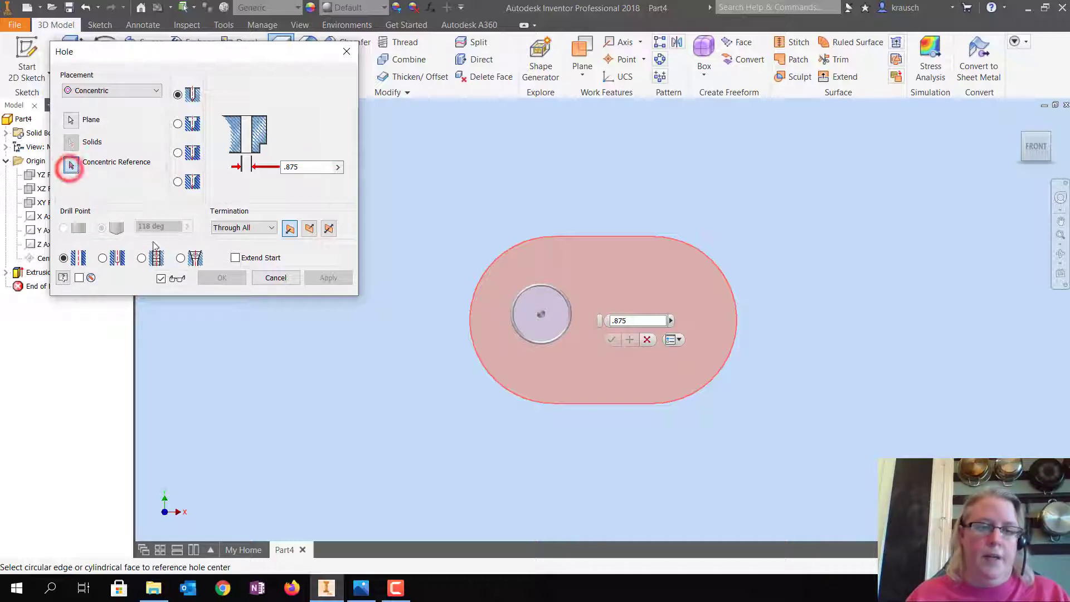
click(473, 336)
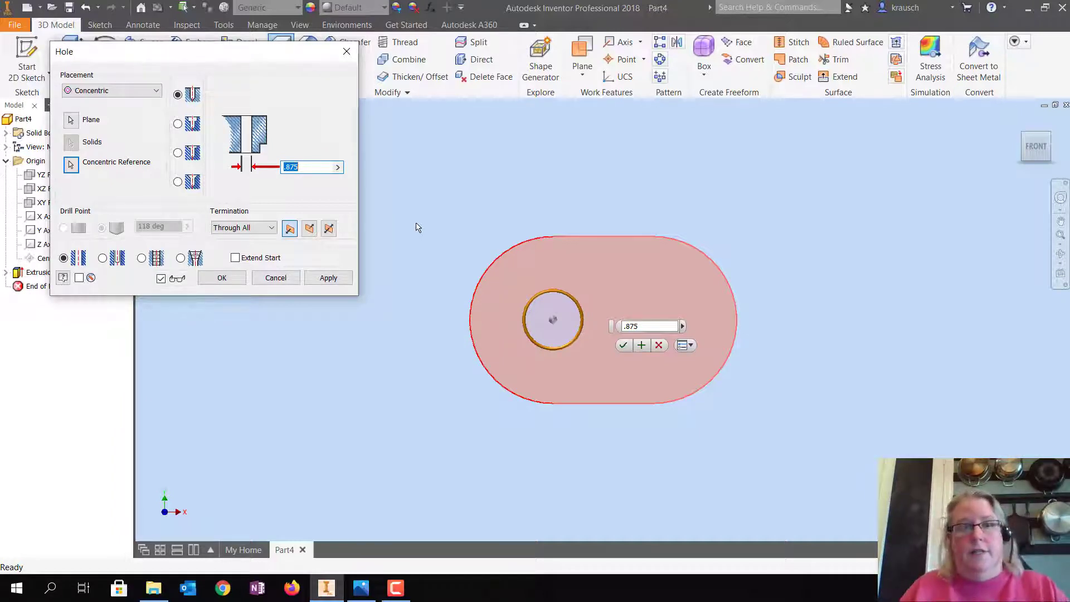
click(329, 277)
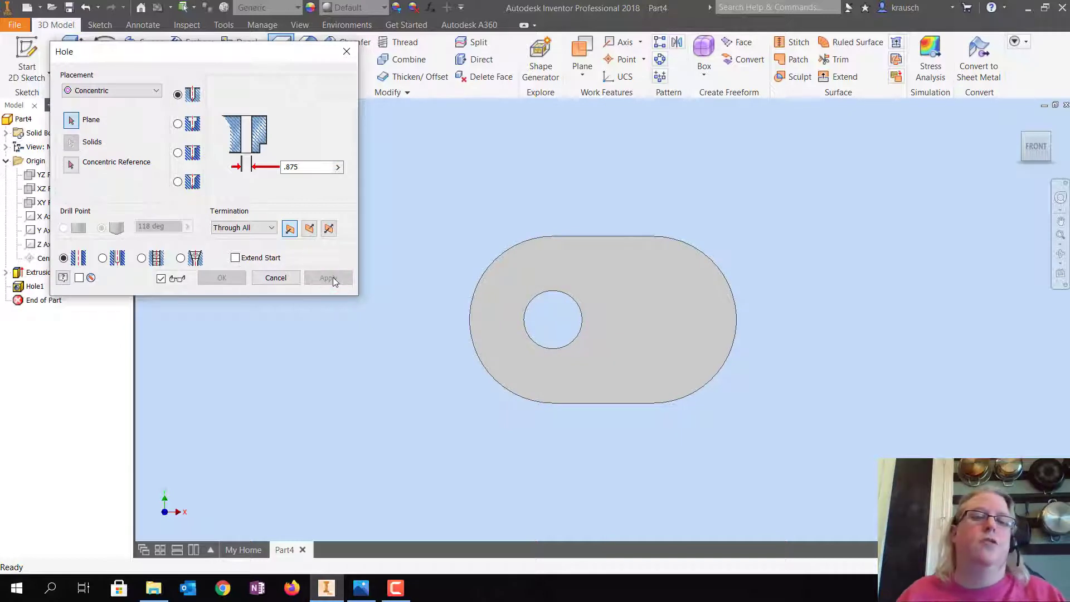
Add a second .875 in through-all hole on the front face, concentric with the right end arc, and finish the Hole command.
click(71, 121)
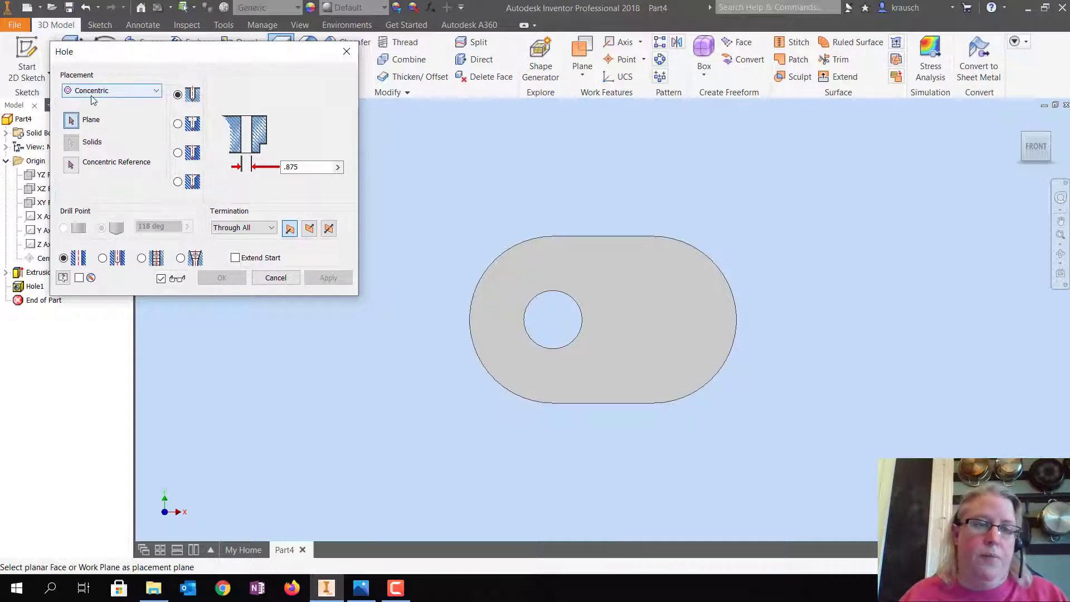
click(662, 314)
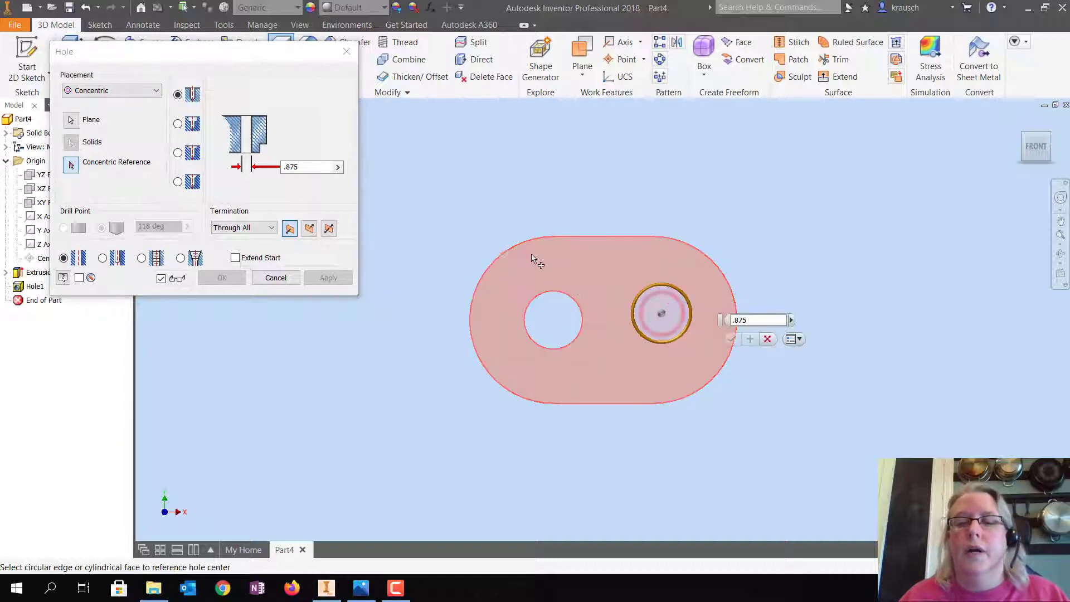
click(71, 165)
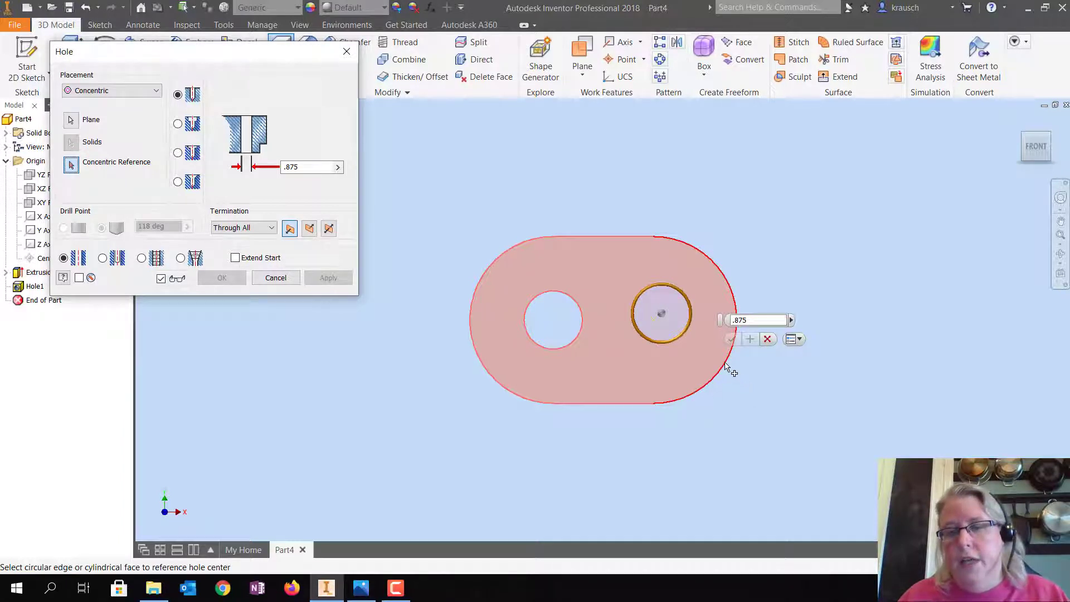
click(726, 364)
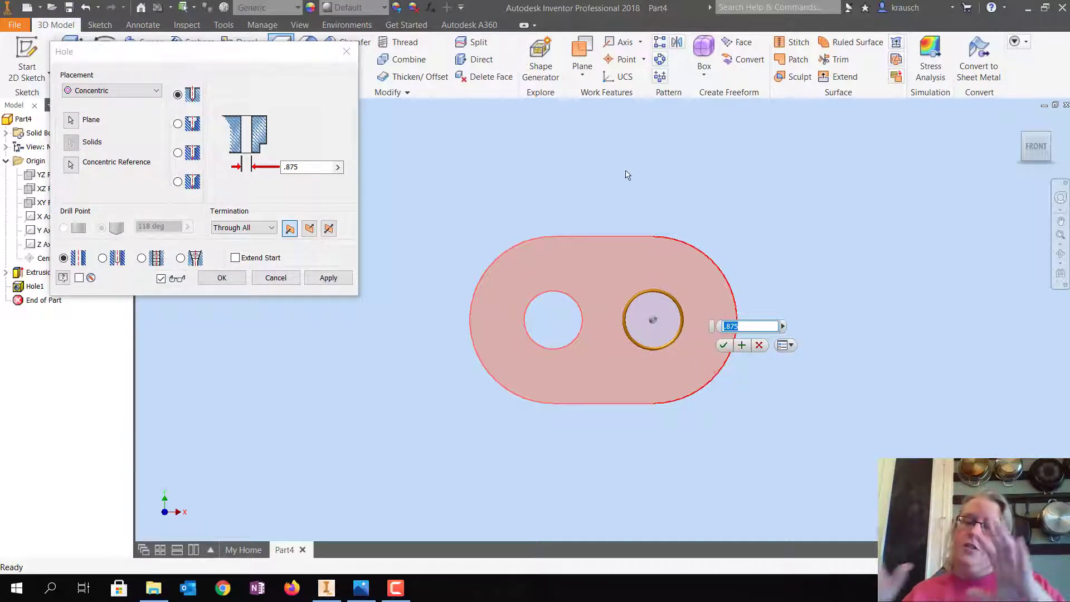
click(314, 273)
click(347, 51)
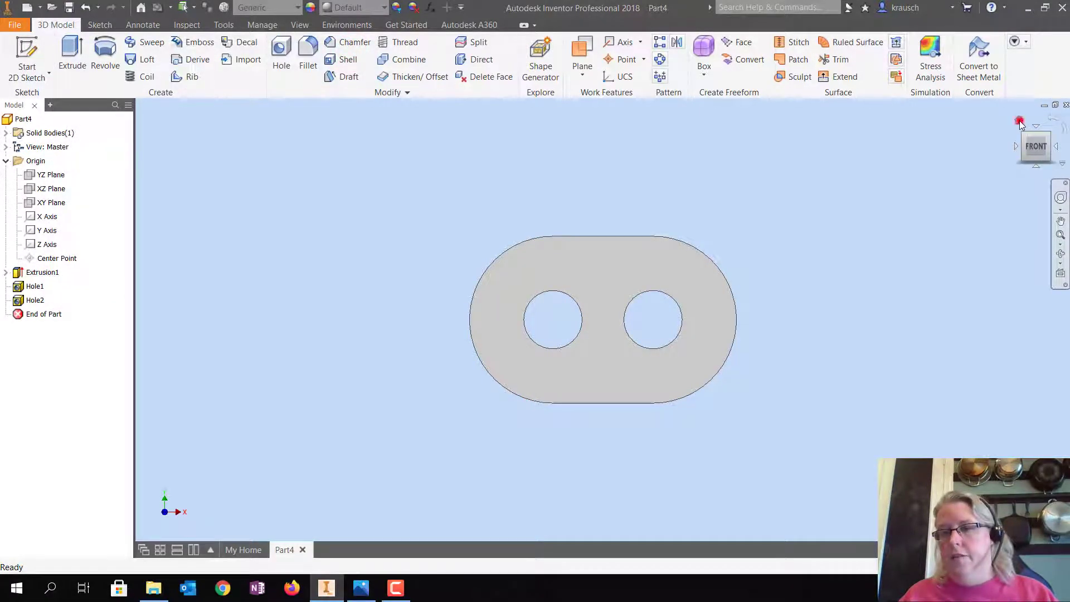
Inspect the two-hole part from the front, around its back and sides, and in the isometric home view.
click(1019, 119)
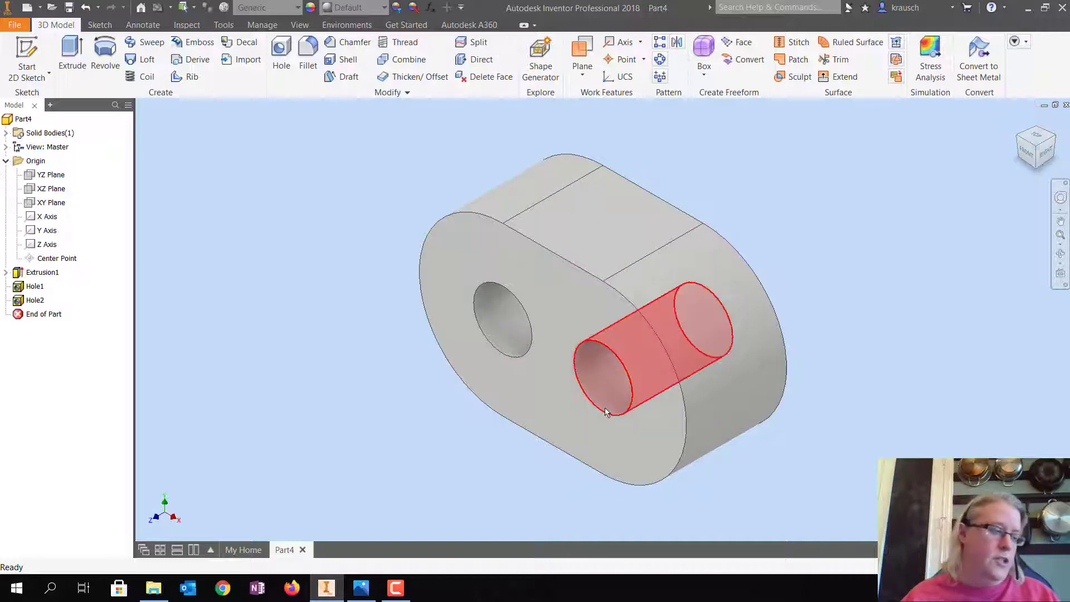
click(1029, 155)
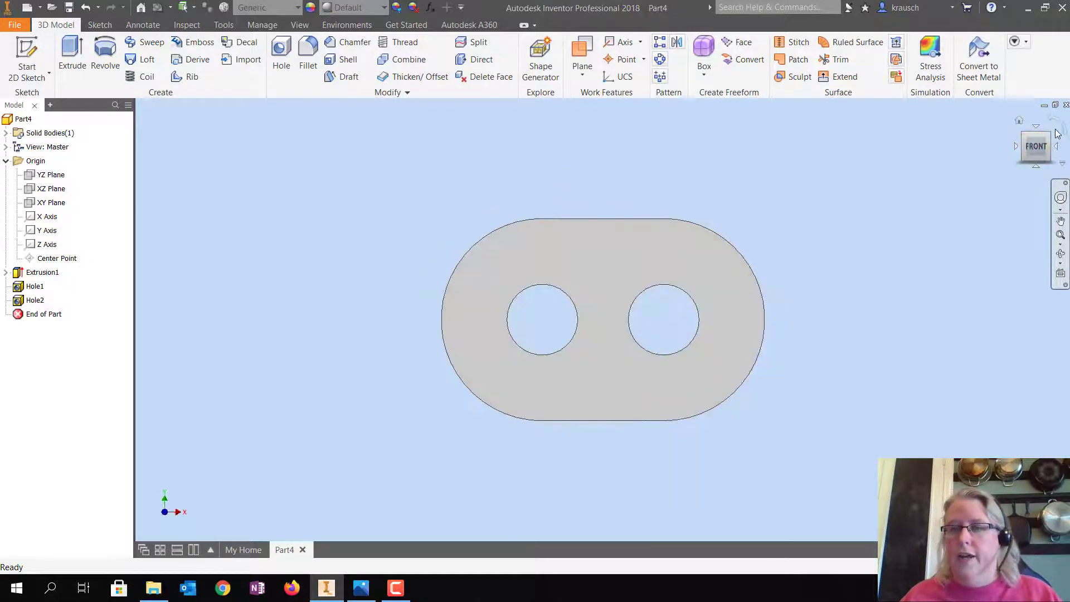
click(1049, 139)
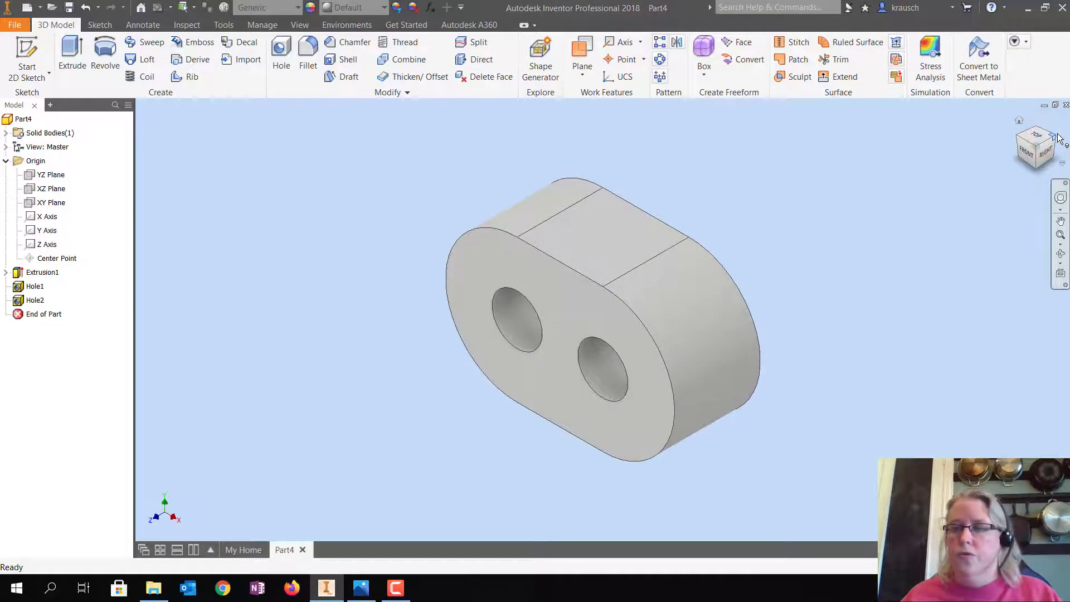
click(1053, 136)
click(1055, 137)
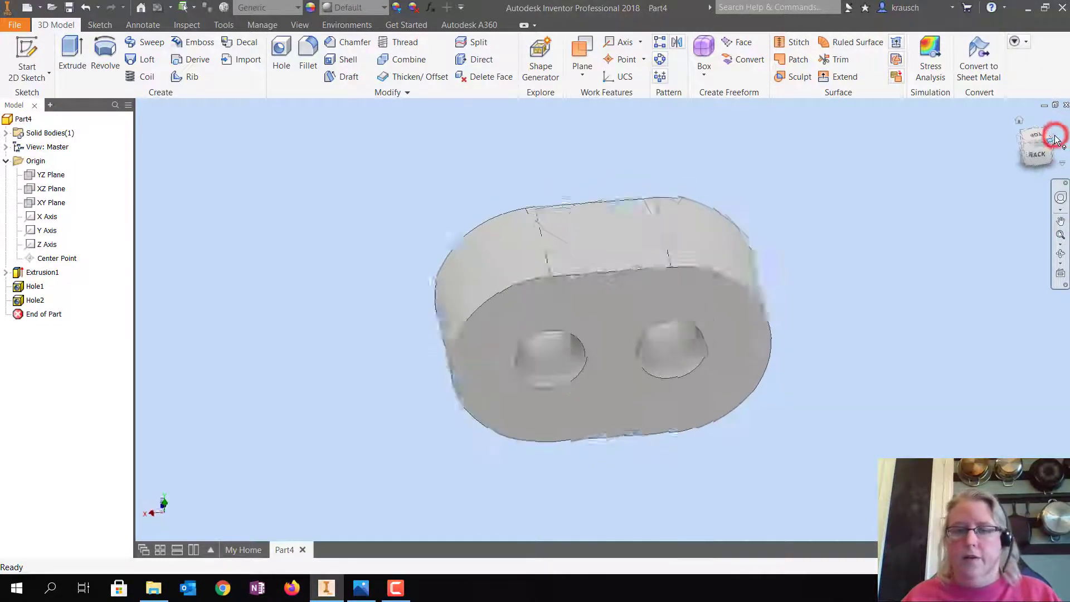
click(1055, 138)
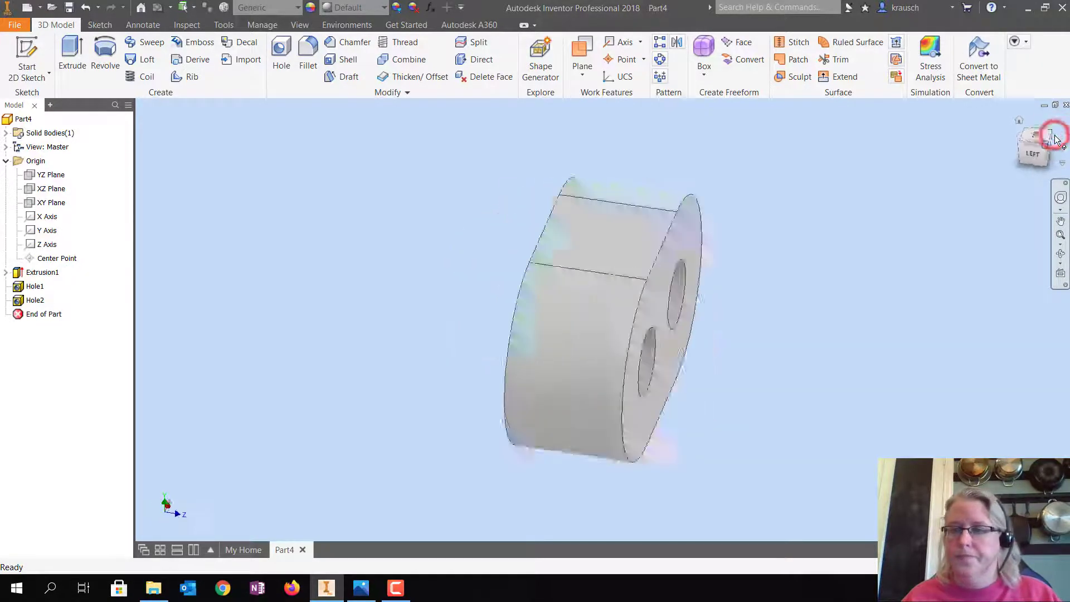
click(1019, 119)
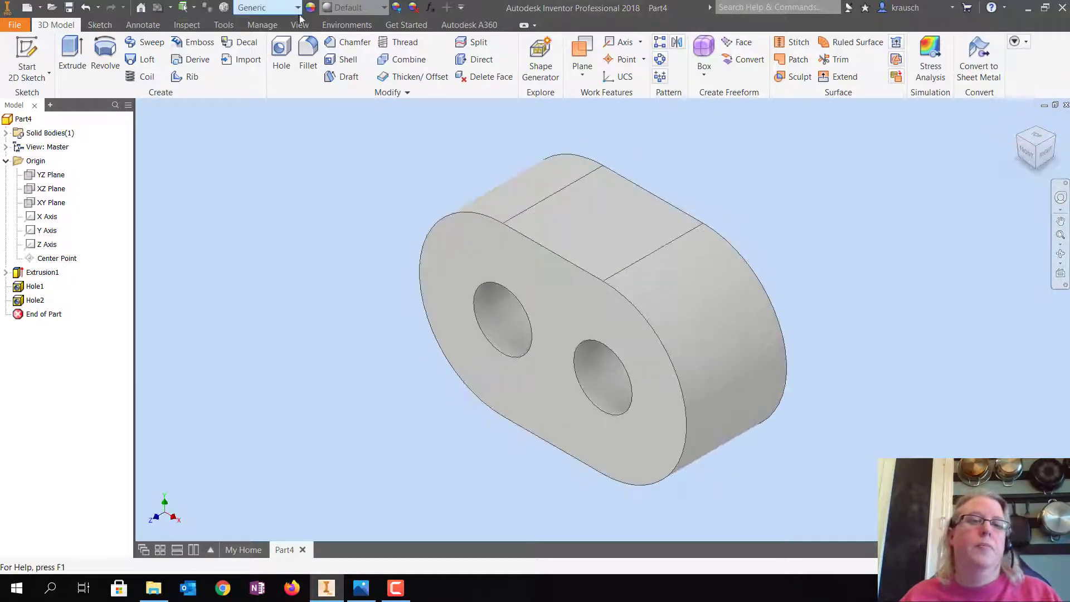
Apply the Sky Blue Dark appearance from the Inventor Material Library to the whole part.
click(358, 8)
scroll(334, 167, down, 6)
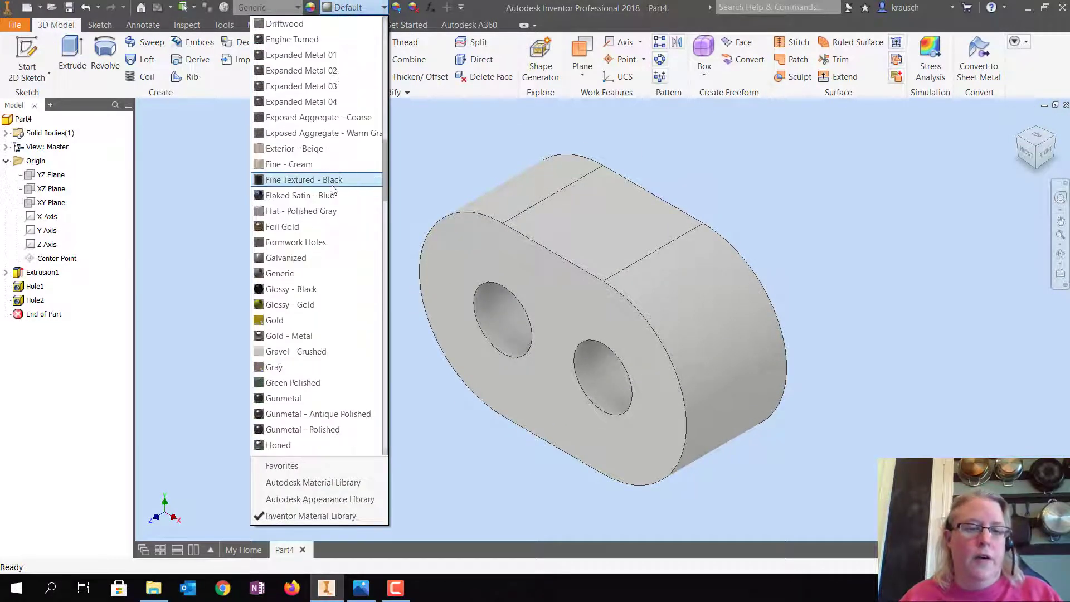
scroll(330, 188, down, 2)
scroll(328, 187, down, 3)
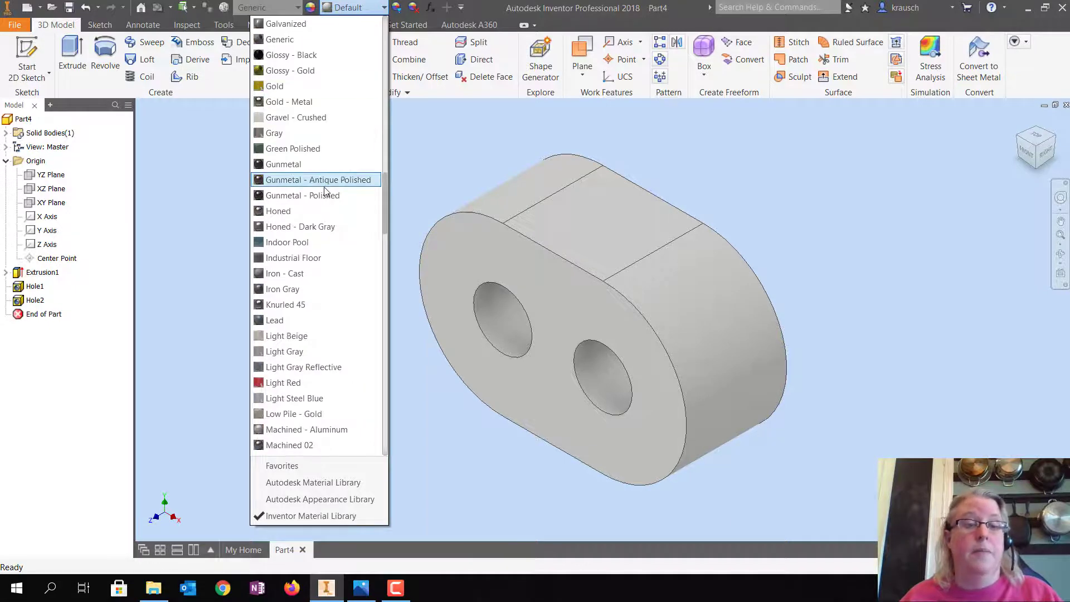
scroll(307, 209, down, 7)
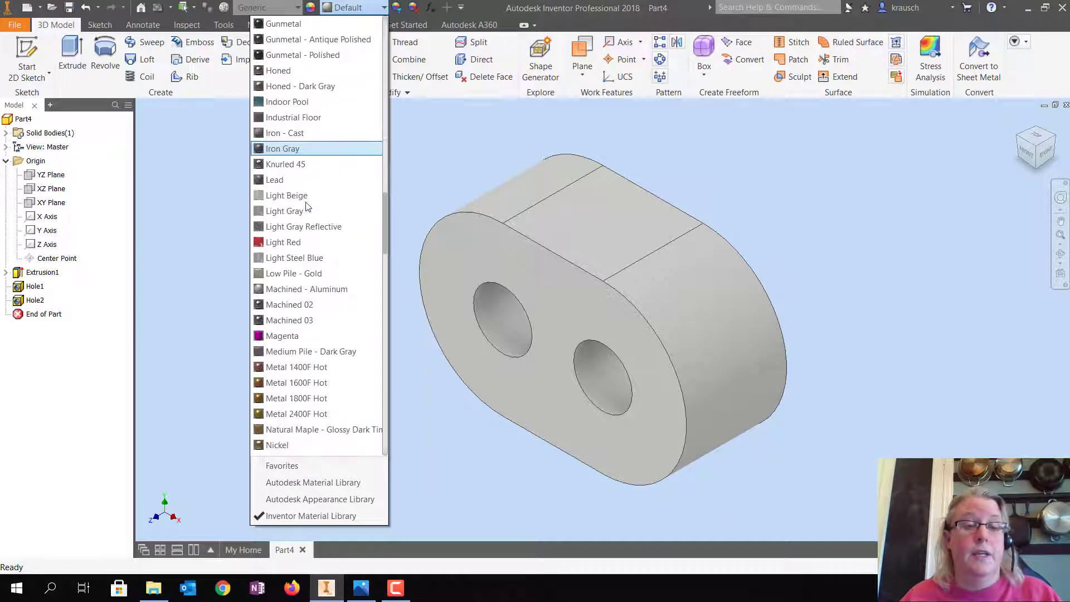
scroll(306, 210, down, 2)
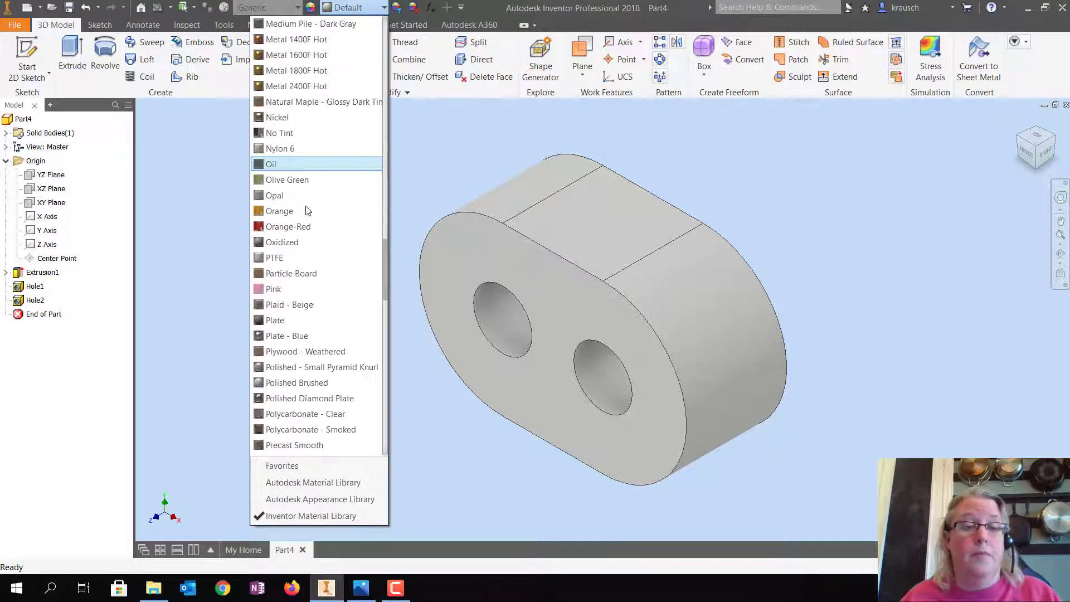
scroll(307, 214, down, 5)
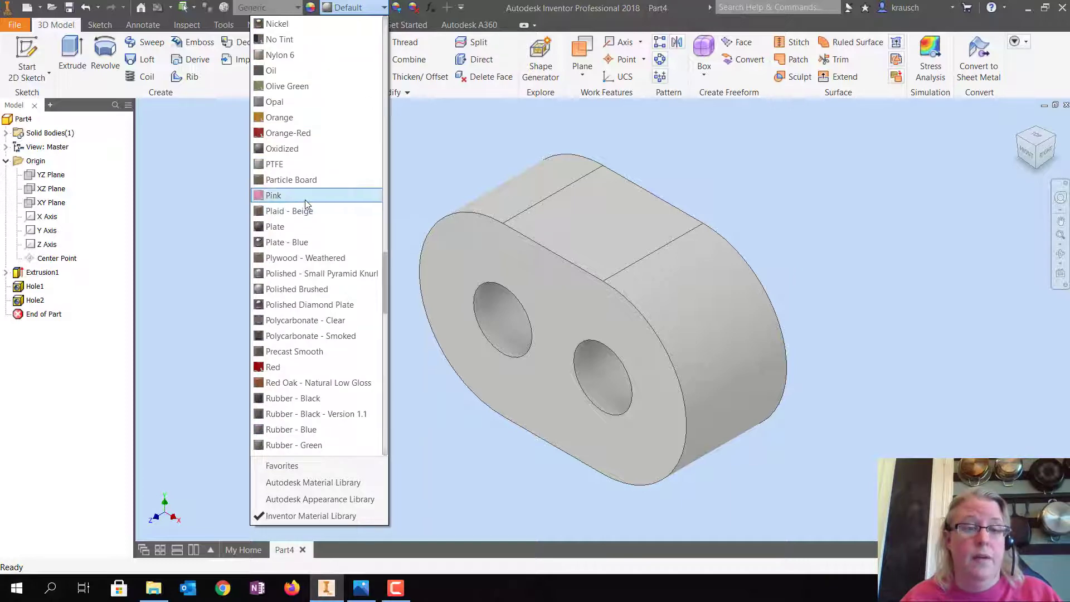
scroll(305, 206, down, 2)
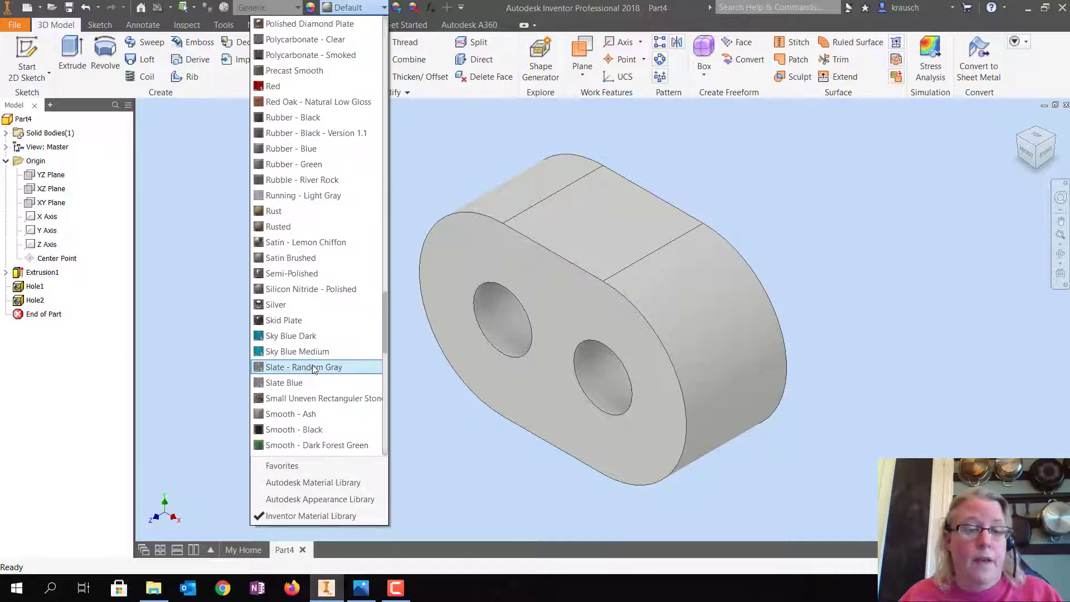
click(302, 335)
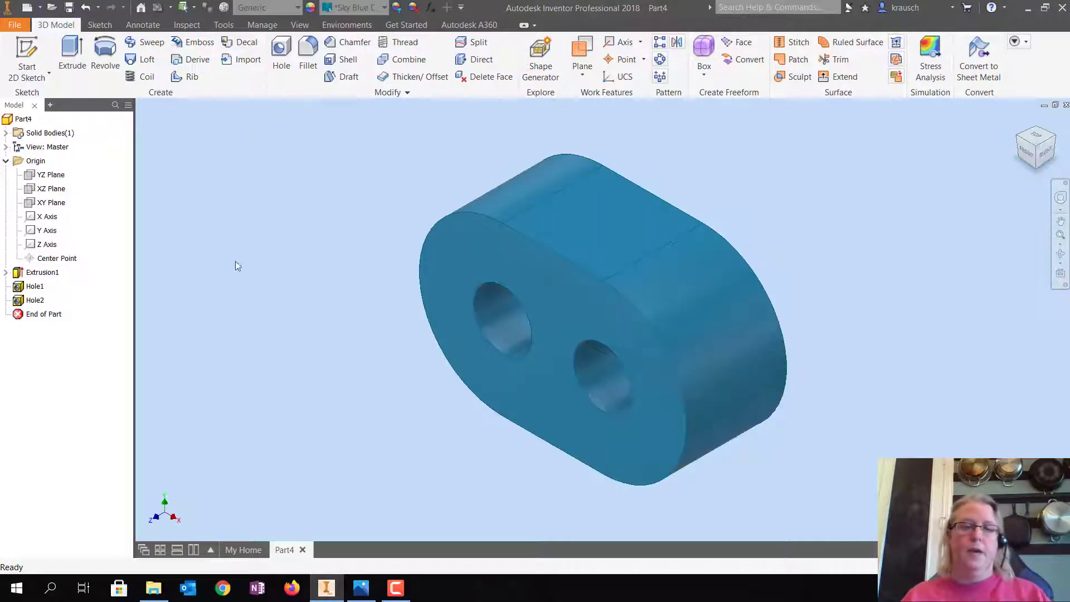
Save the part as Inventor 38 in the Inventor Drawings folder.
click(13, 25)
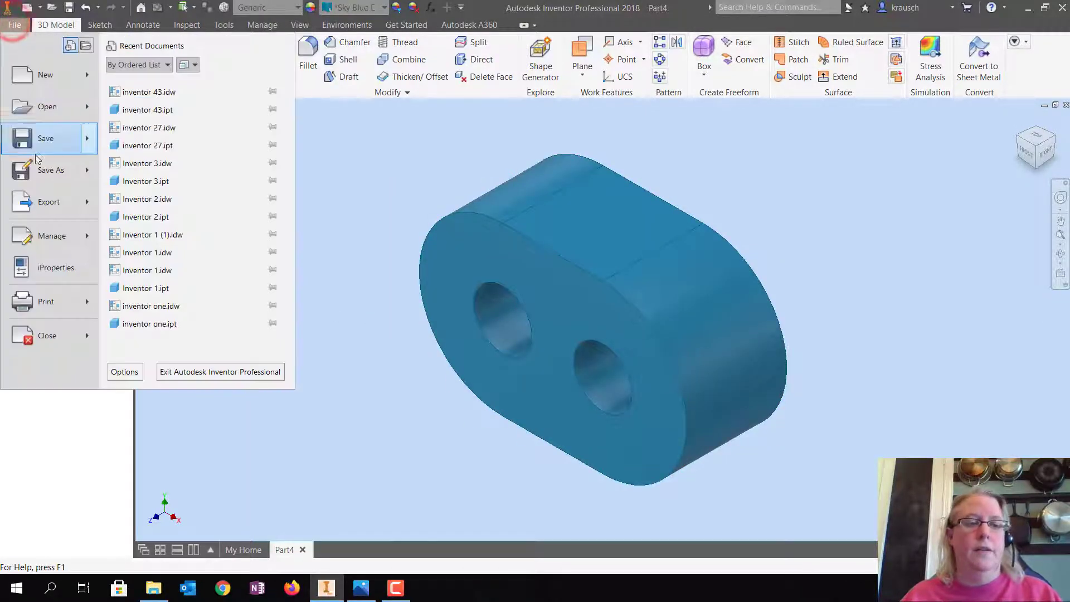
click(34, 166)
click(521, 327)
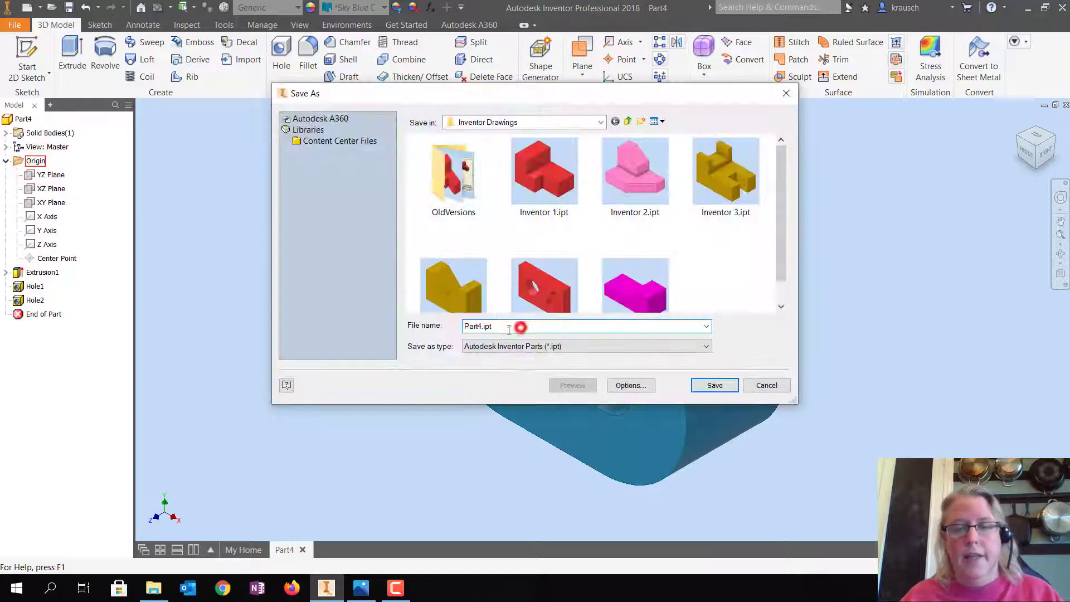
drag(508, 330, 411, 331)
text(I)
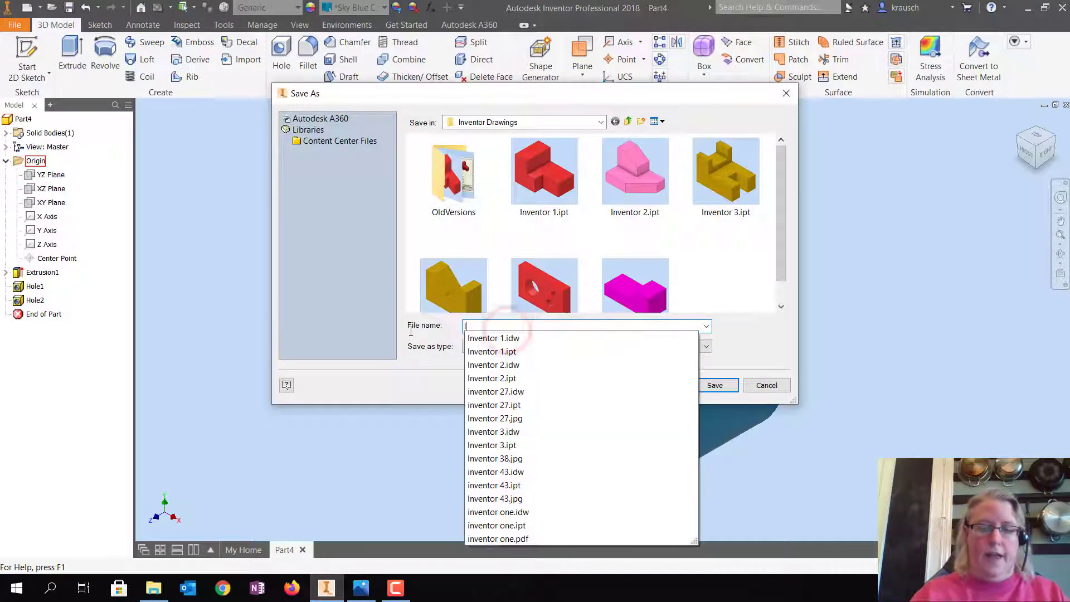
text(nventor 38)
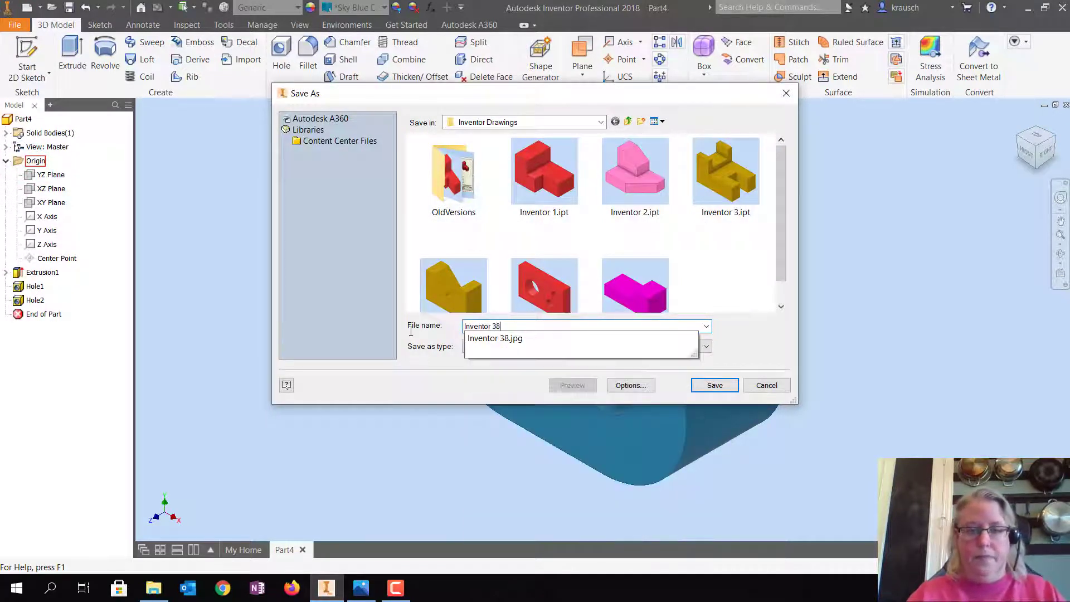
key(Return)
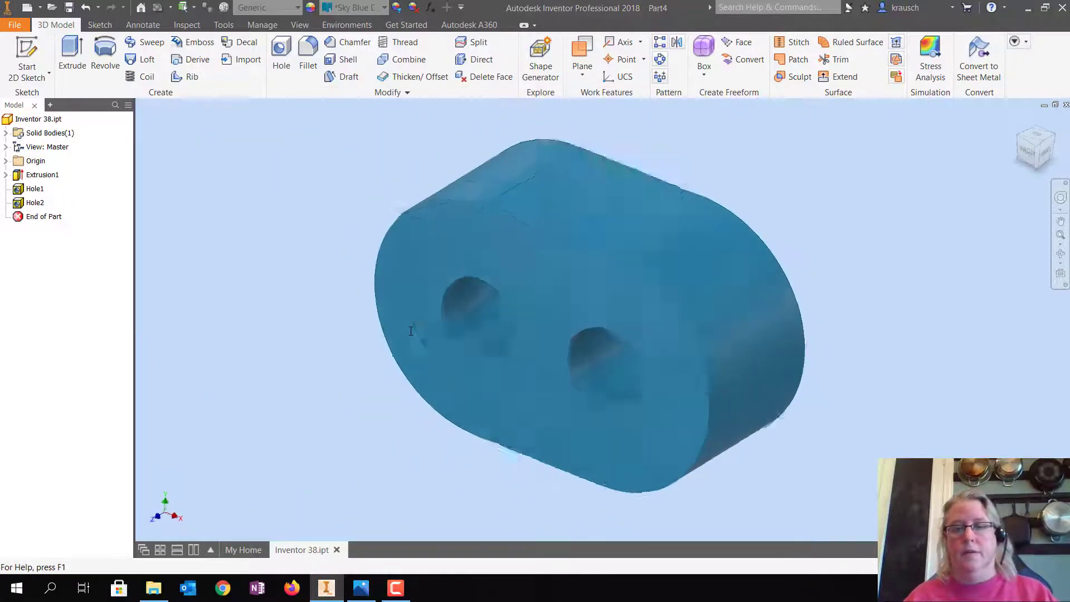
Create a new drawing file from the PLTW A.idw template.
click(13, 26)
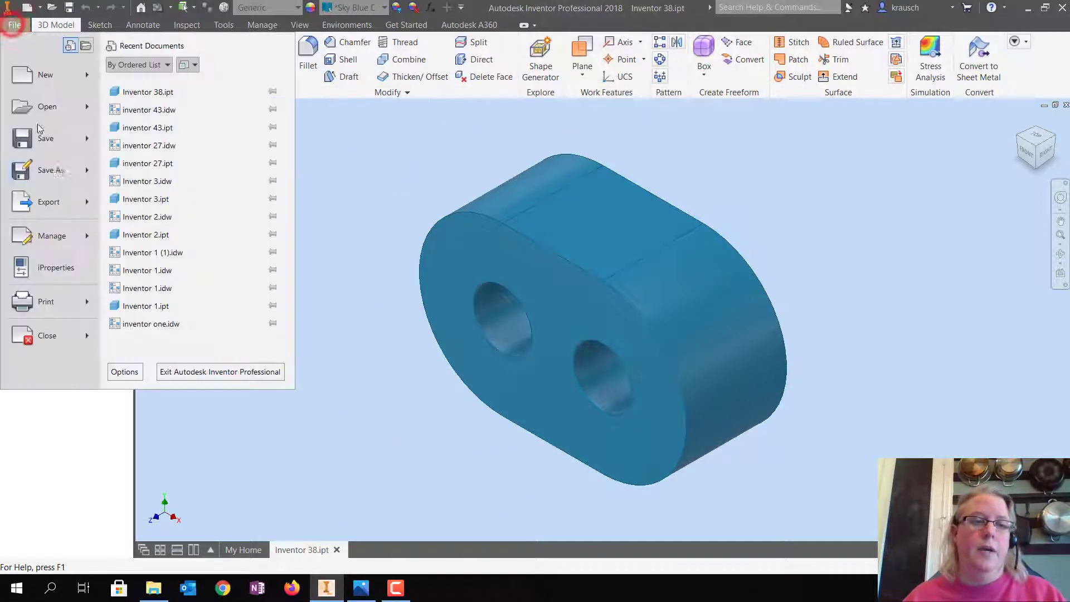
click(42, 75)
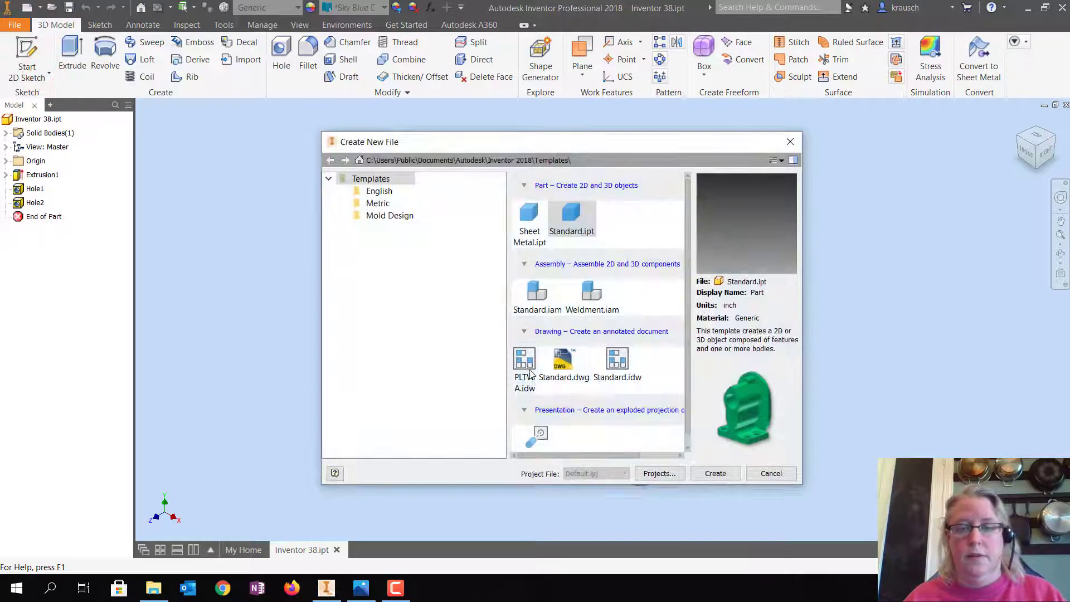
click(526, 369)
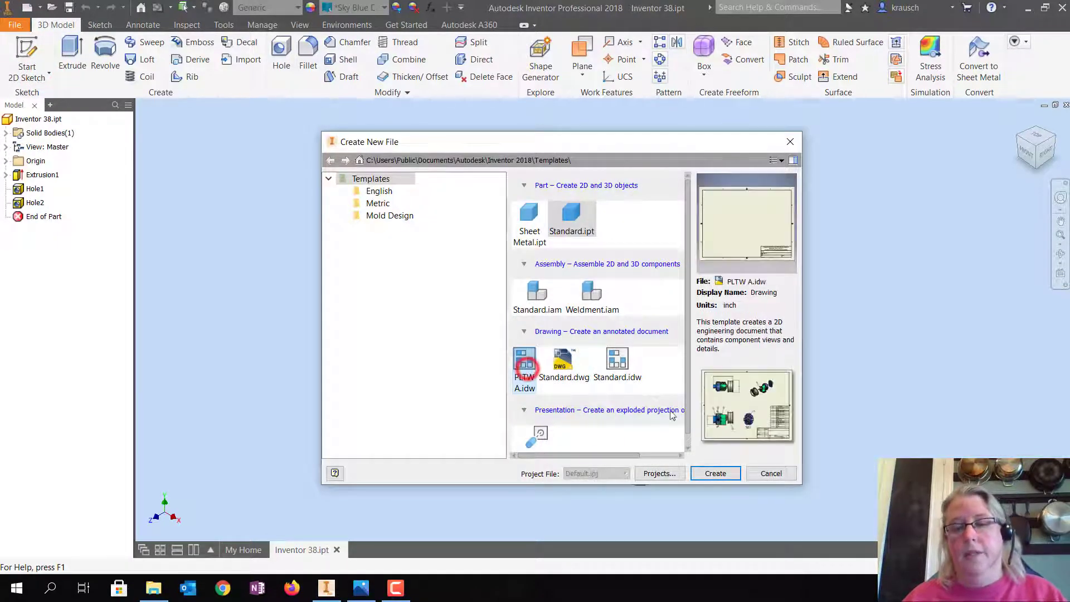
click(716, 474)
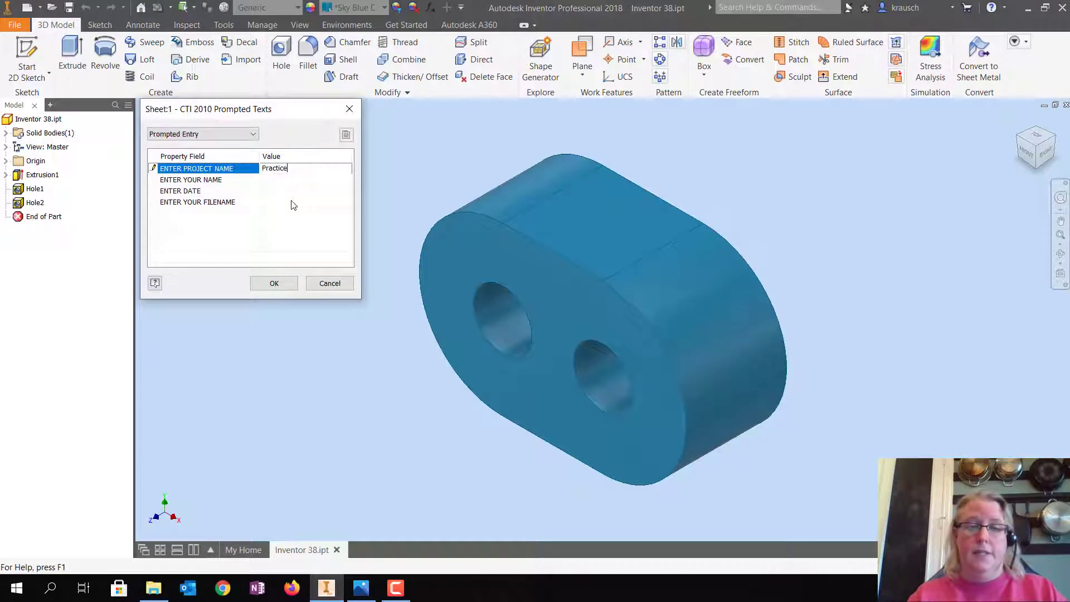
Fill in the title block prompts with project name Practice, the drafter's name, date APRIL 17 and filename Inventor 38.
key(Return)
text(Rausch)
key(Return)
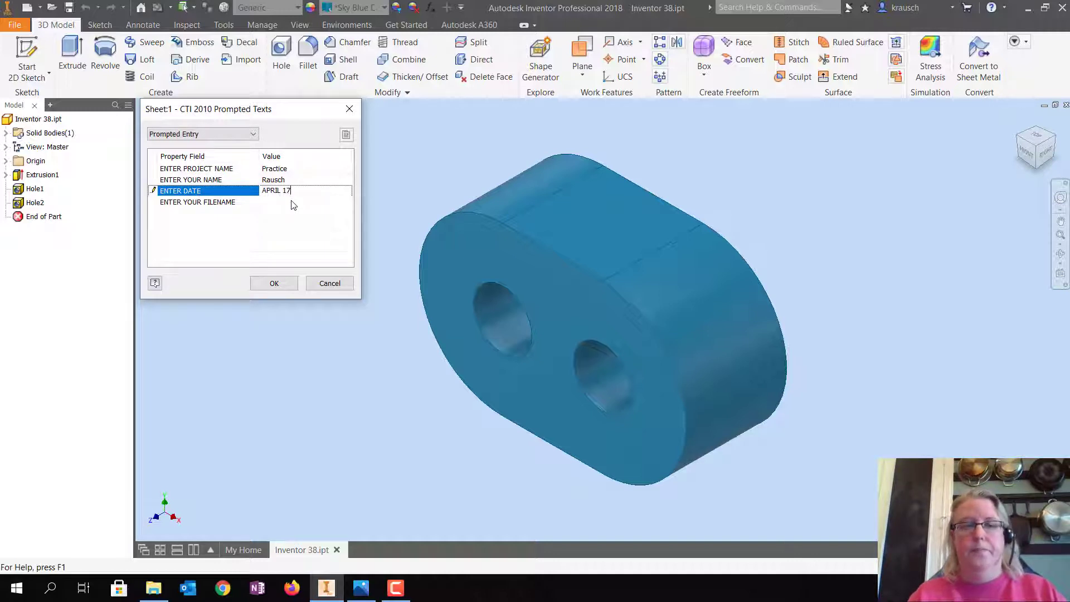
key(Return)
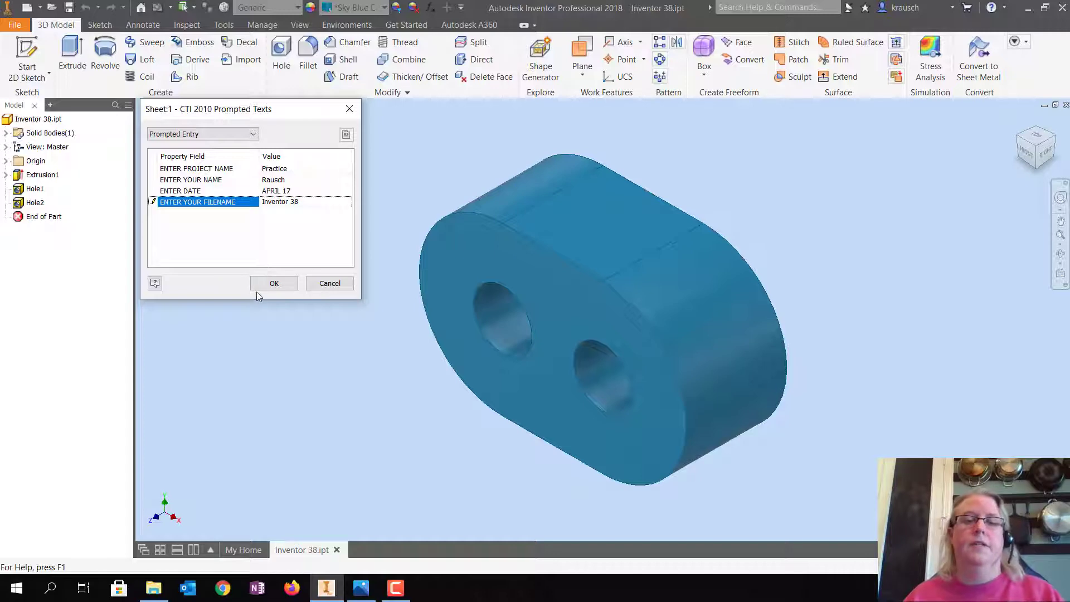
click(260, 284)
click(496, 349)
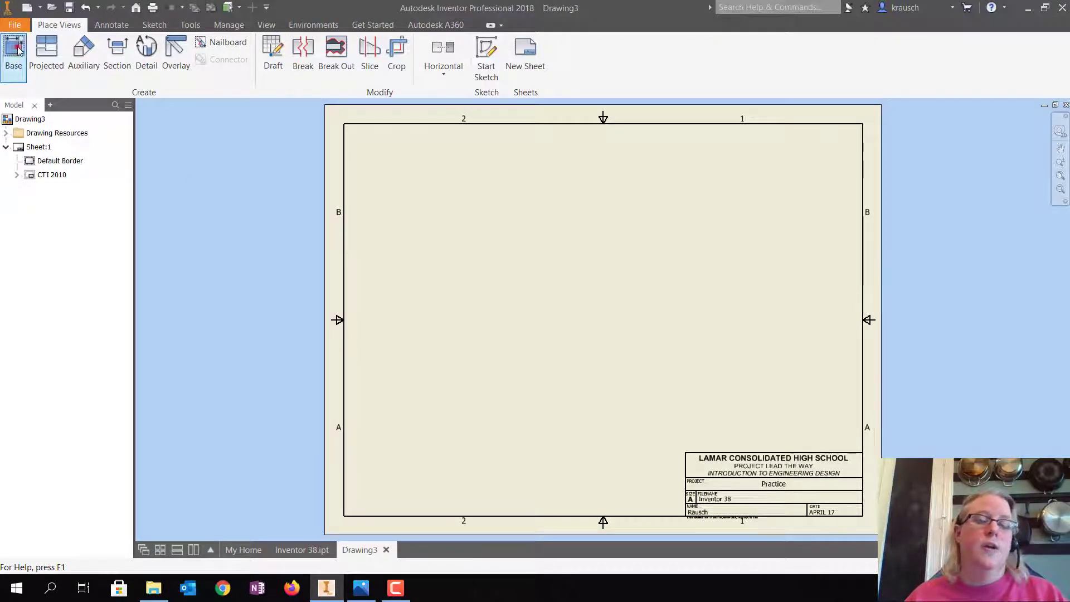
Place a front base view of Inventor 38.ipt with projected top, right-side and isometric views at scale .75.
click(19, 50)
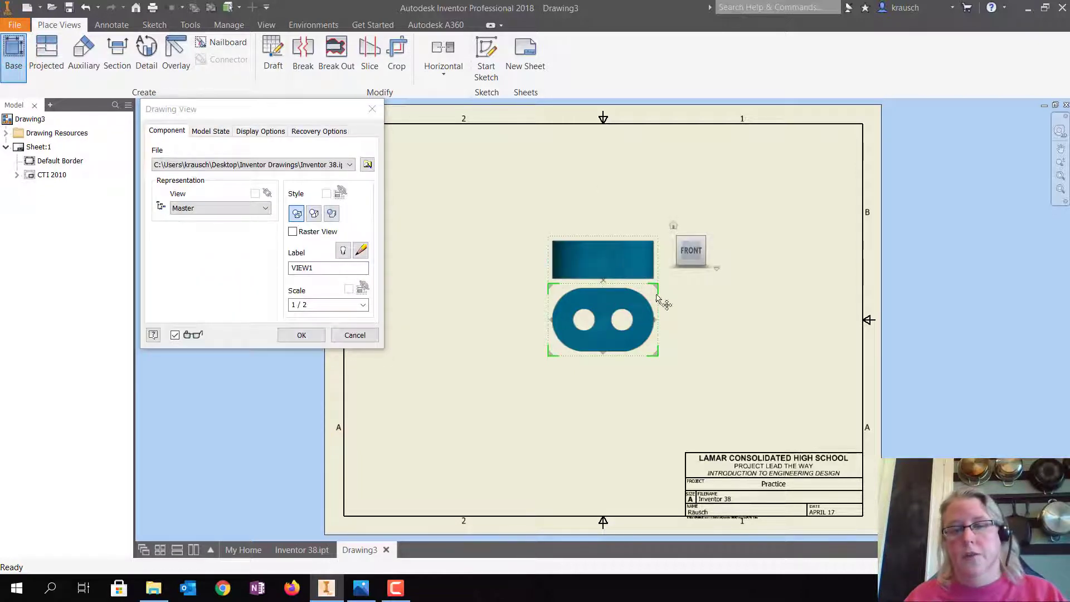
click(731, 321)
click(756, 212)
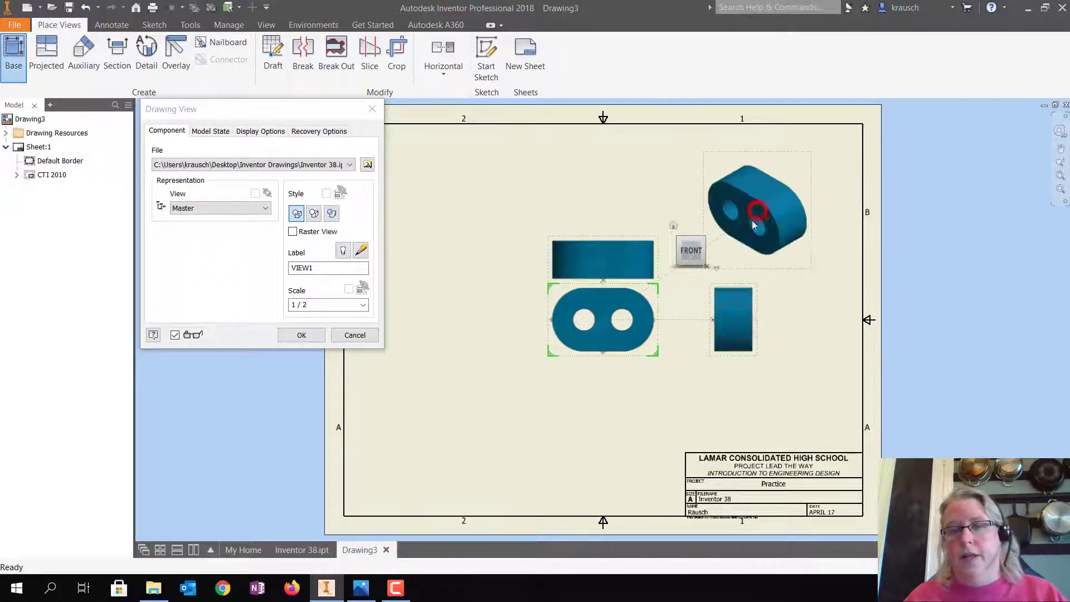
click(325, 304)
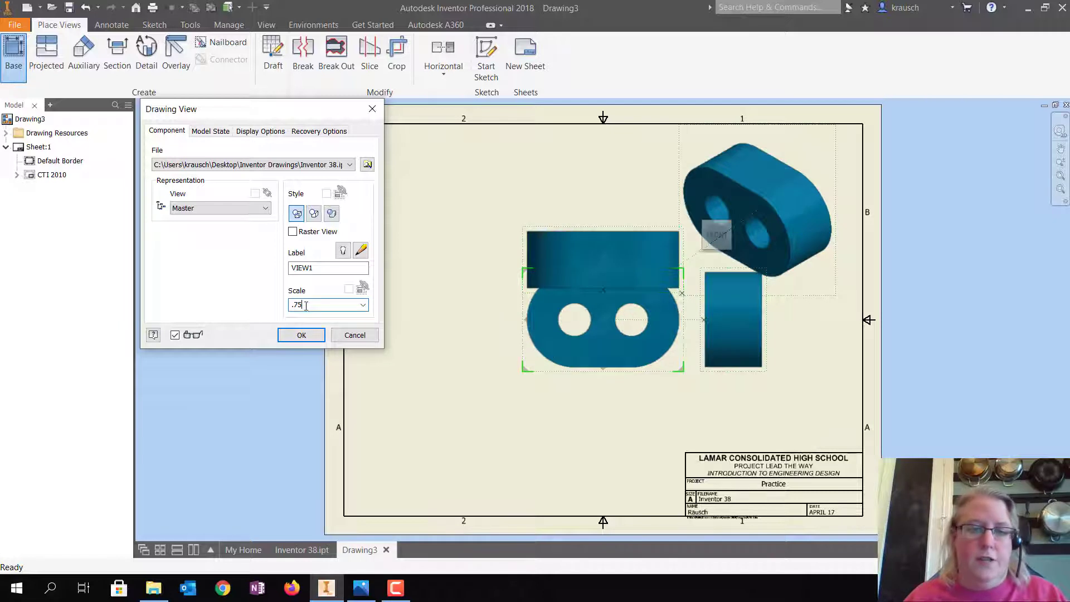
click(301, 336)
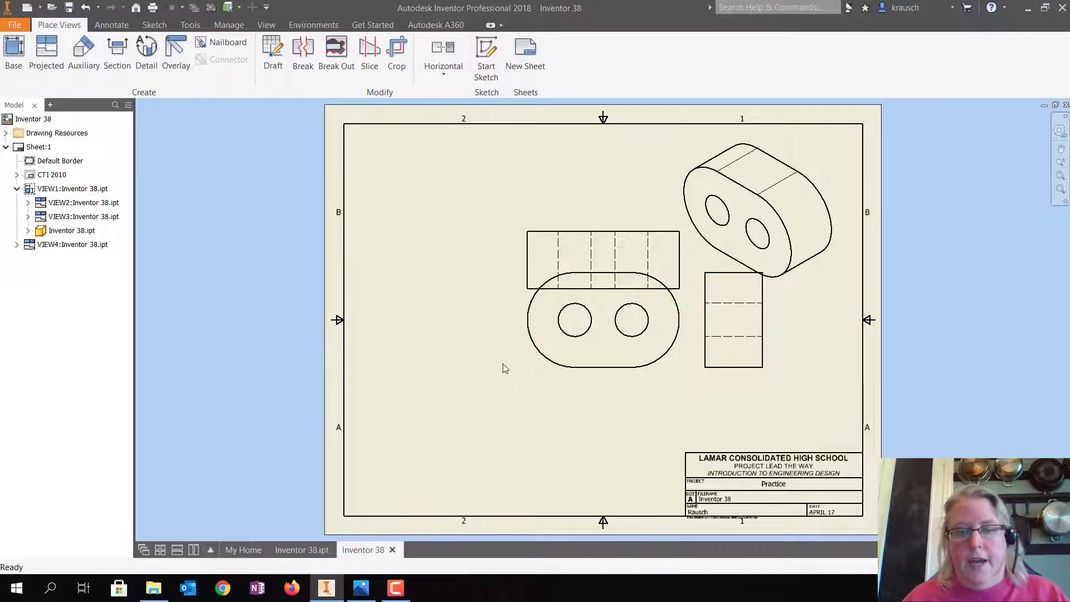
Space out the orthographic views by moving the front view down and left, the top view up and the side view slightly right.
drag(514, 370, 442, 433)
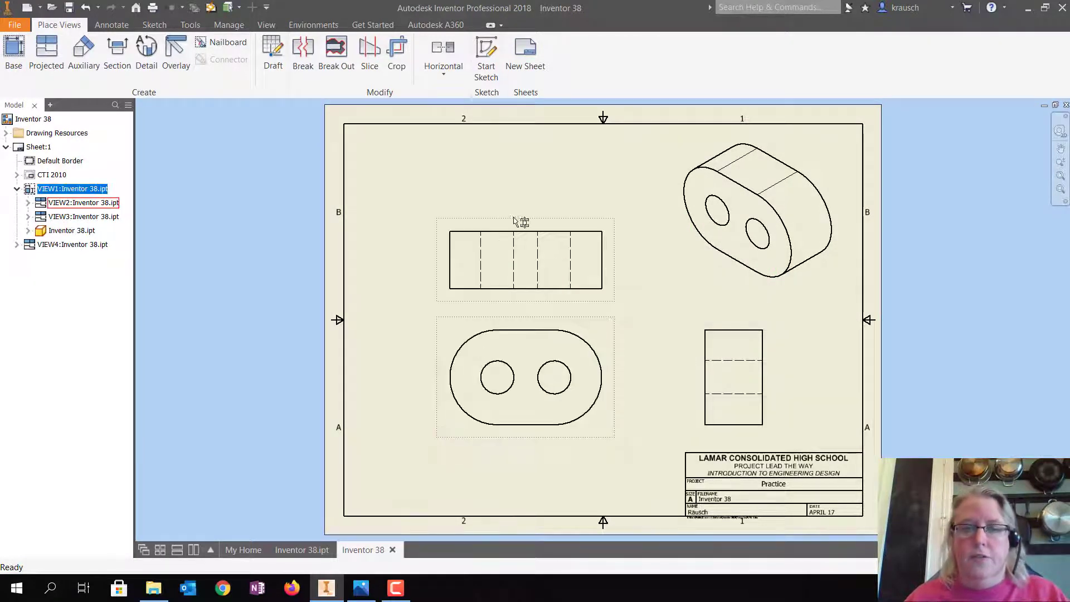
drag(519, 219, 519, 201)
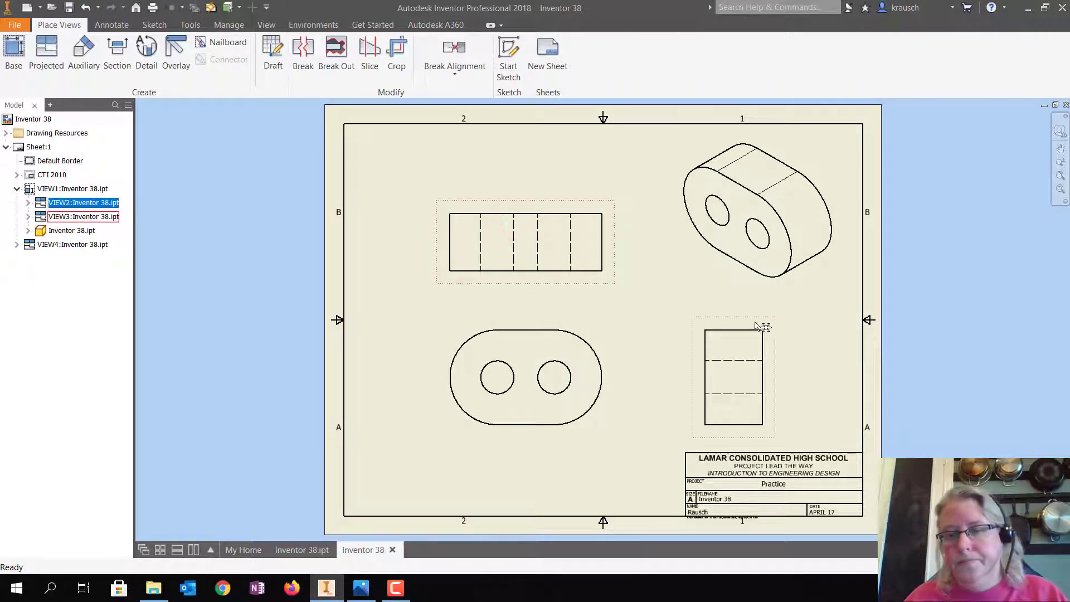
drag(757, 318, 758, 317)
click(644, 321)
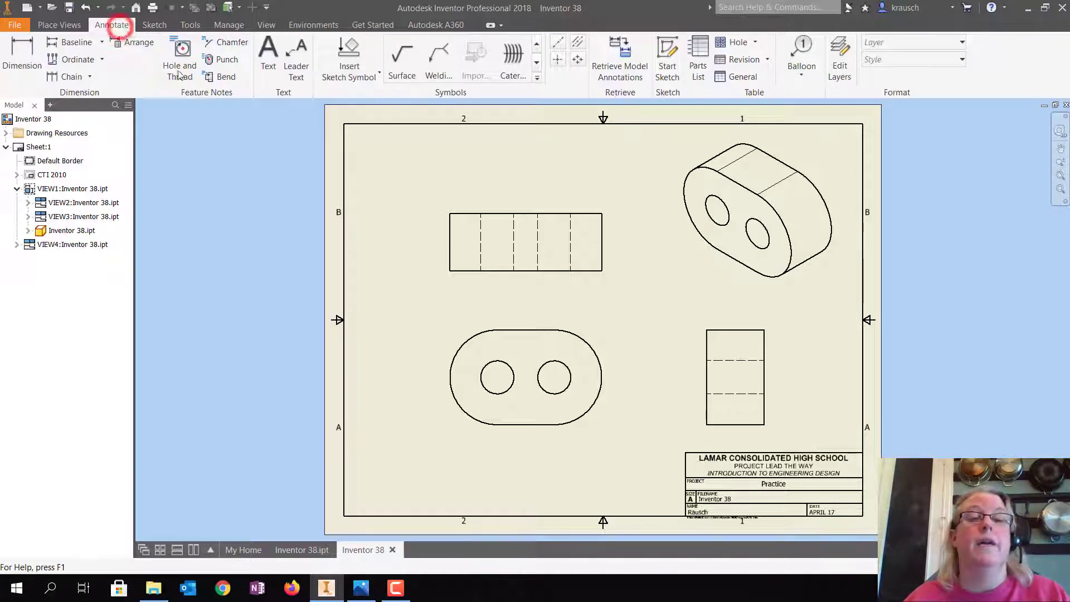
Add center marks to the left and right end arcs of the front view.
click(557, 63)
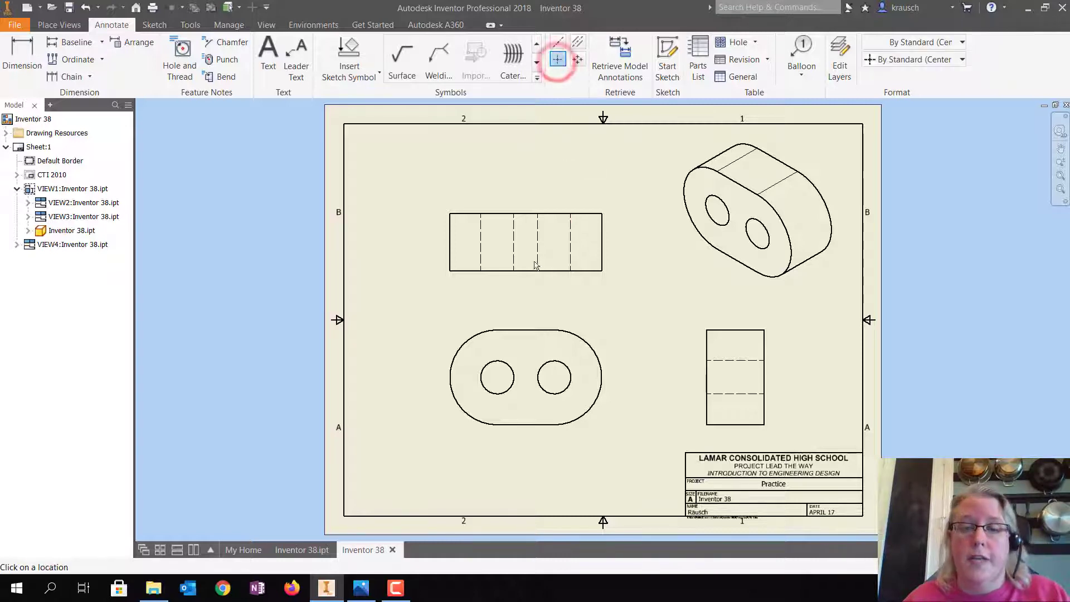
click(455, 364)
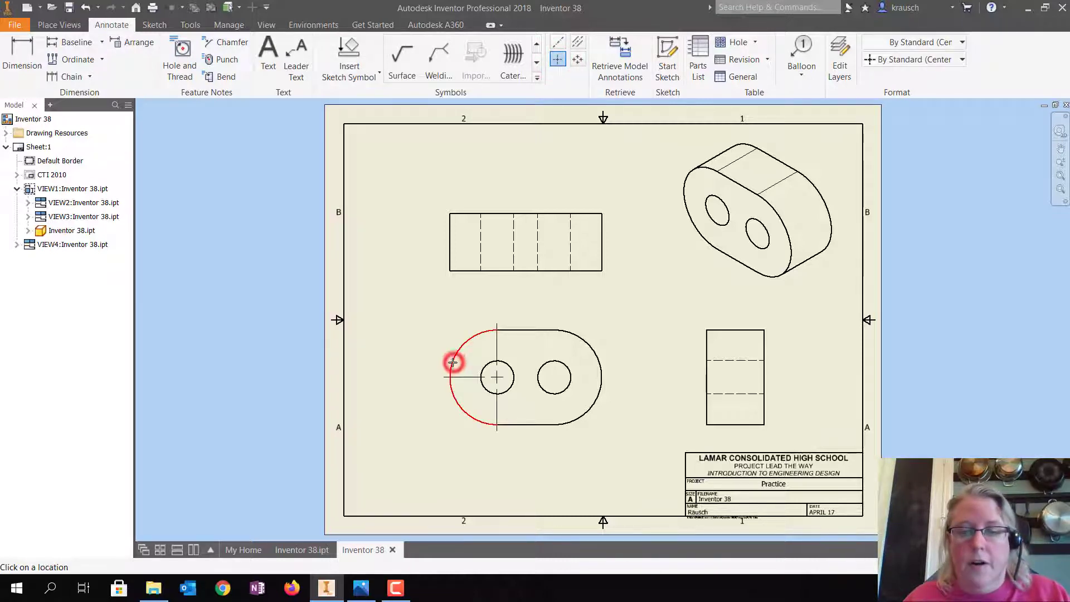
click(602, 373)
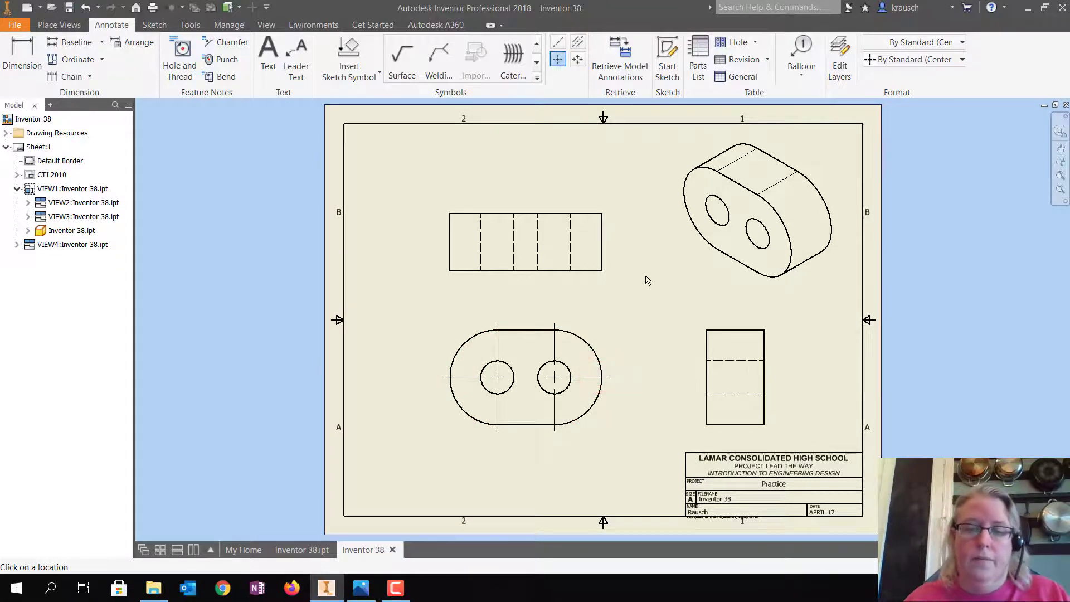
Add bisector centerlines between the hidden edges of both holes in the top view and of the hole in the side view.
click(578, 42)
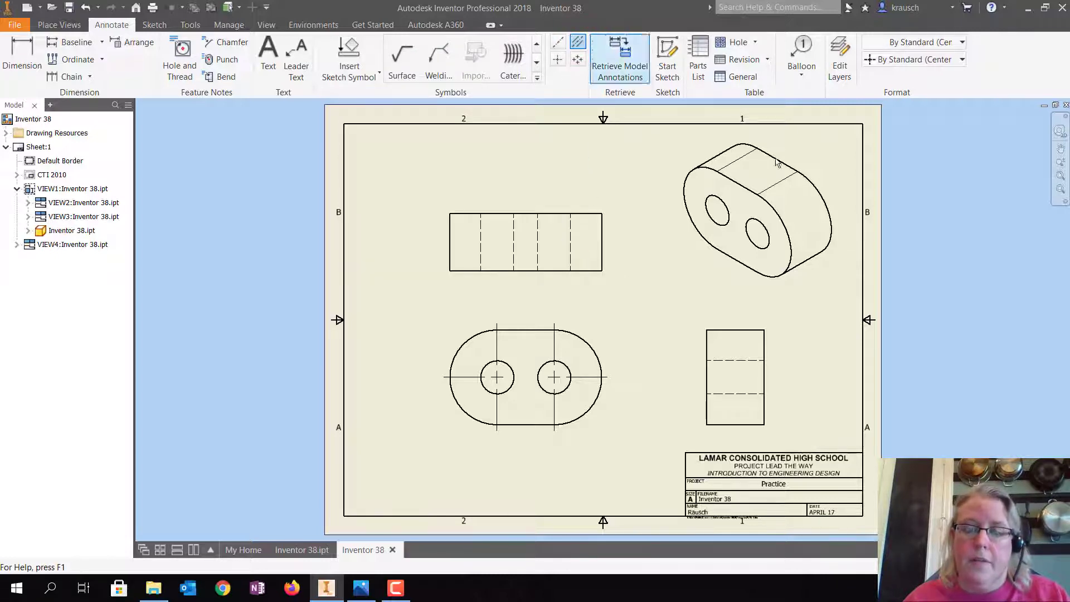
click(480, 243)
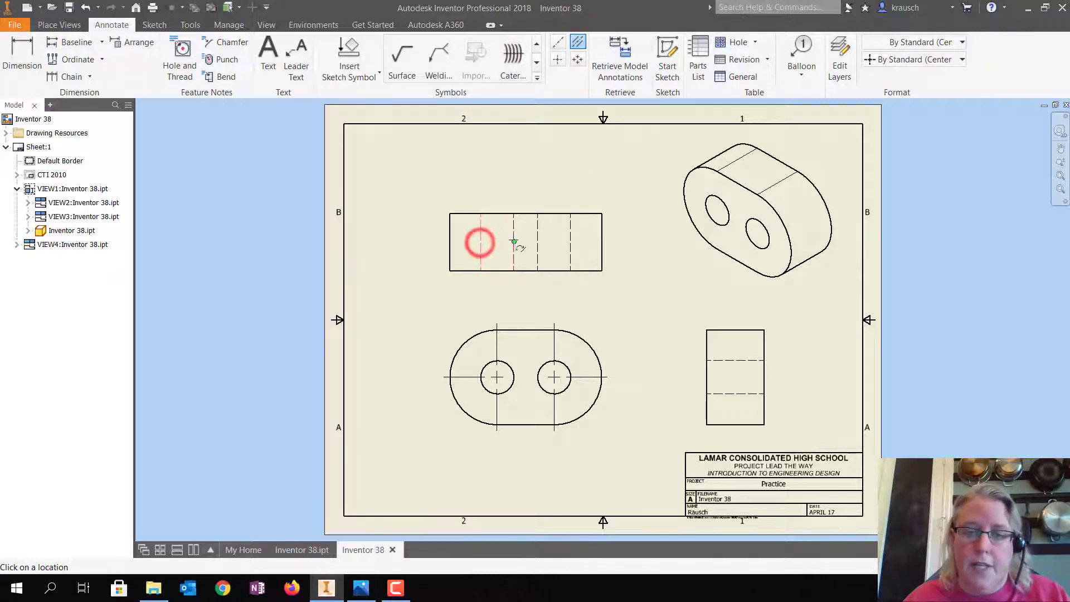
click(513, 240)
click(537, 240)
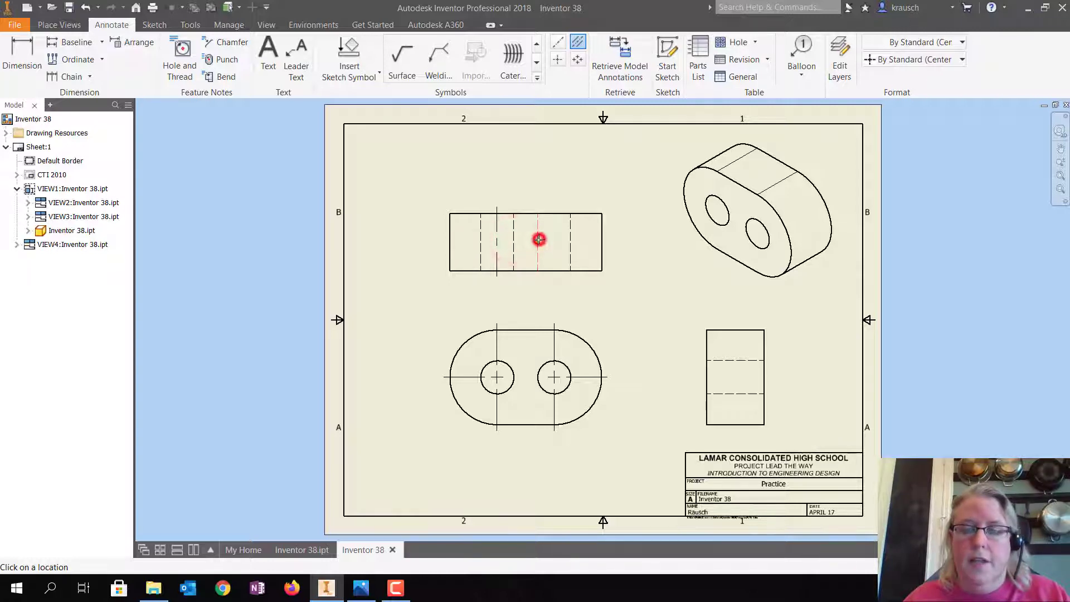
click(570, 243)
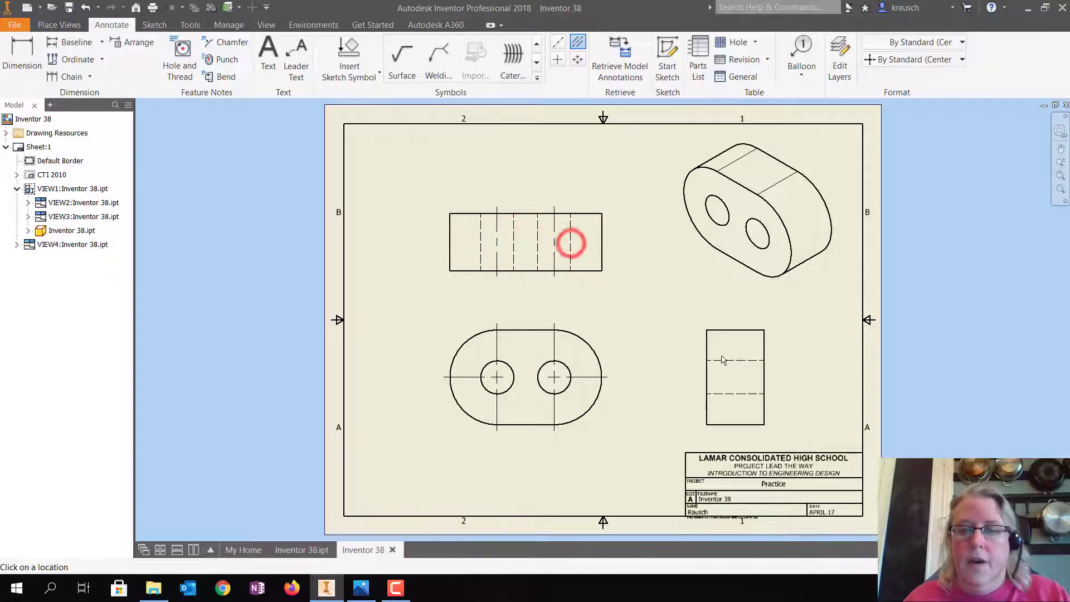
click(734, 361)
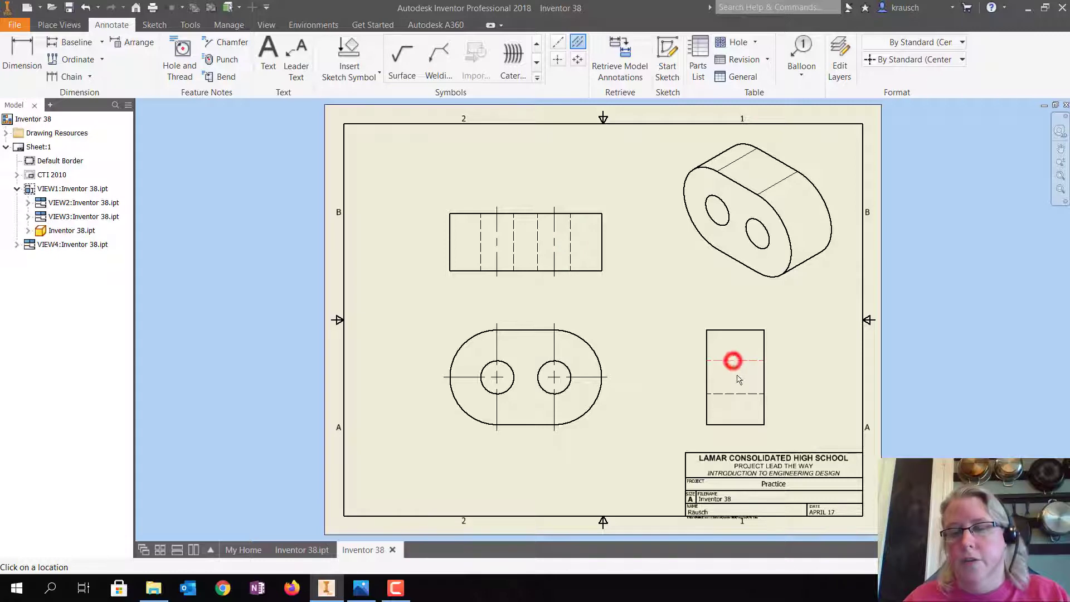
click(737, 395)
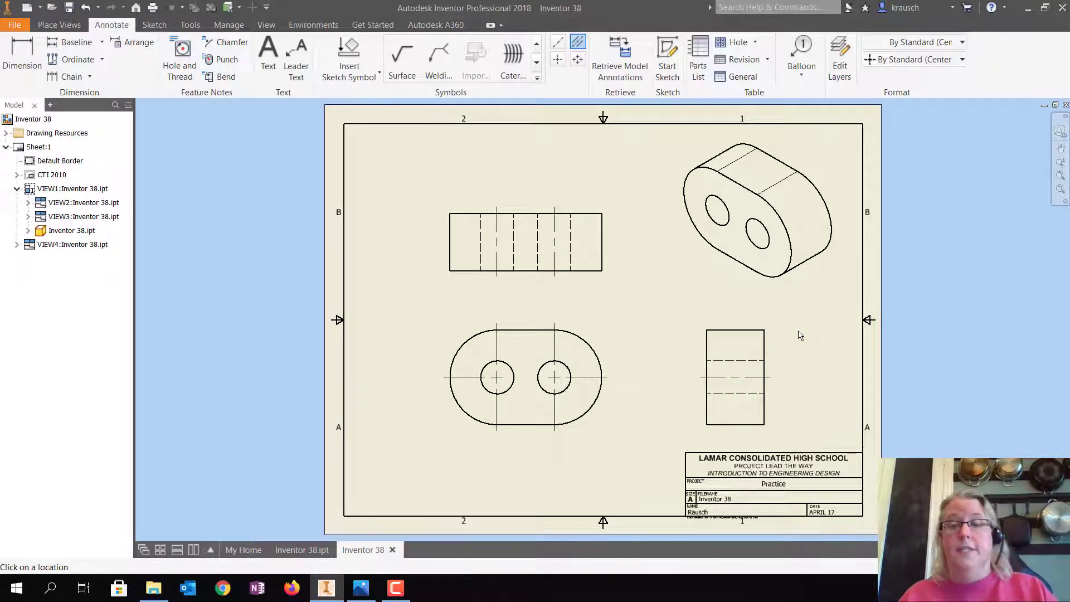
key(Escape)
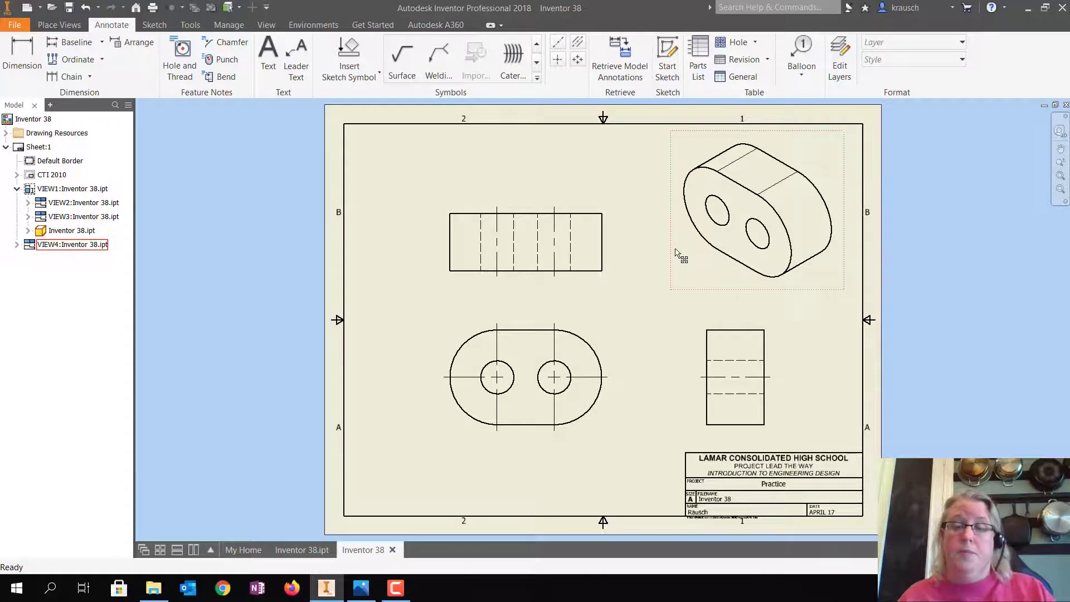
Set the isometric view's style to Shaded.
double_click(673, 249)
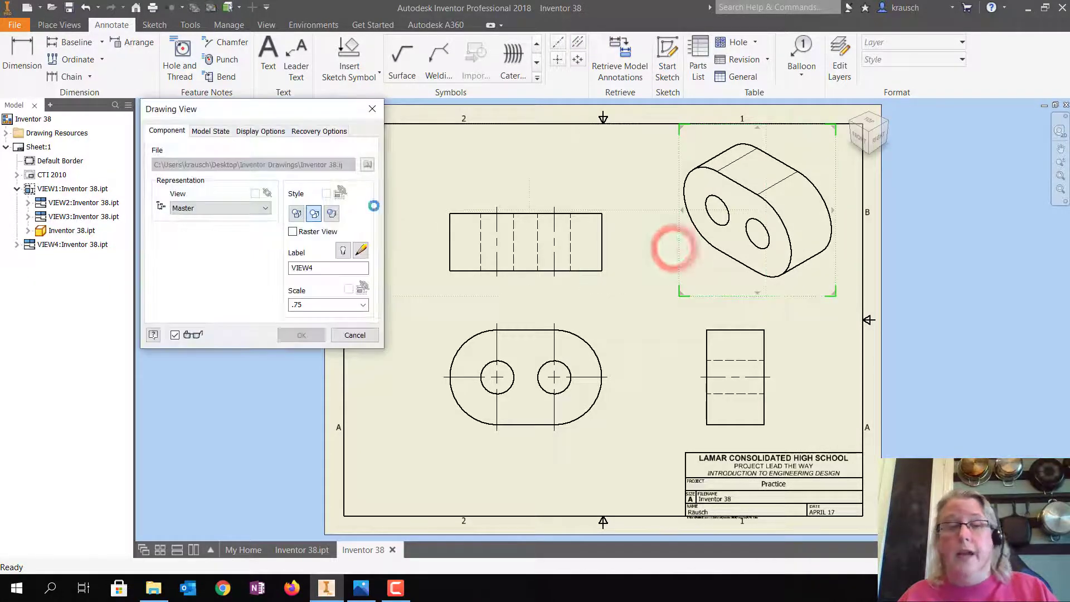
click(331, 214)
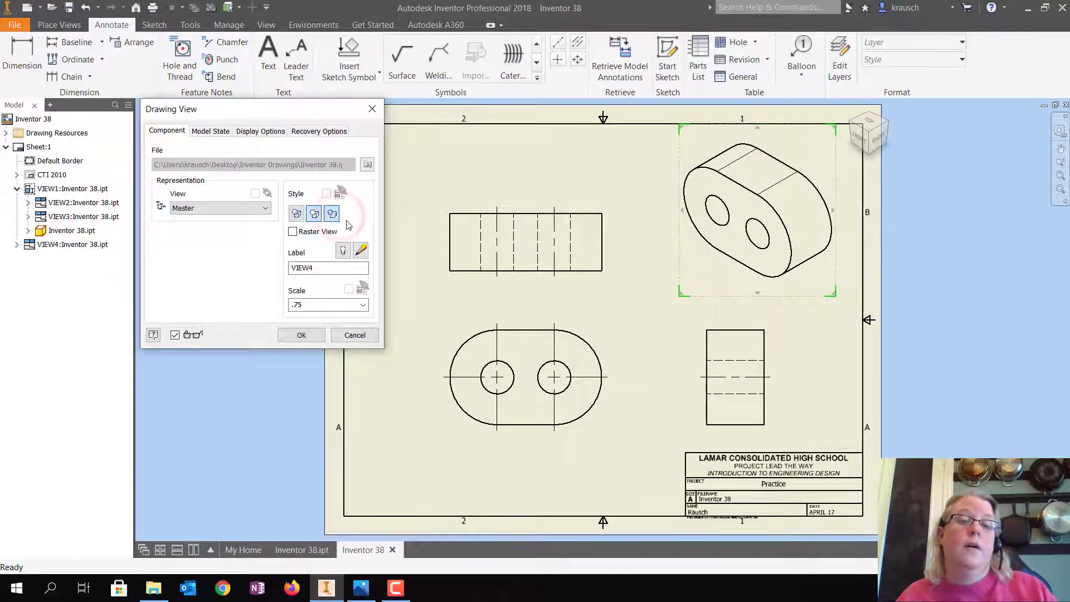
click(309, 336)
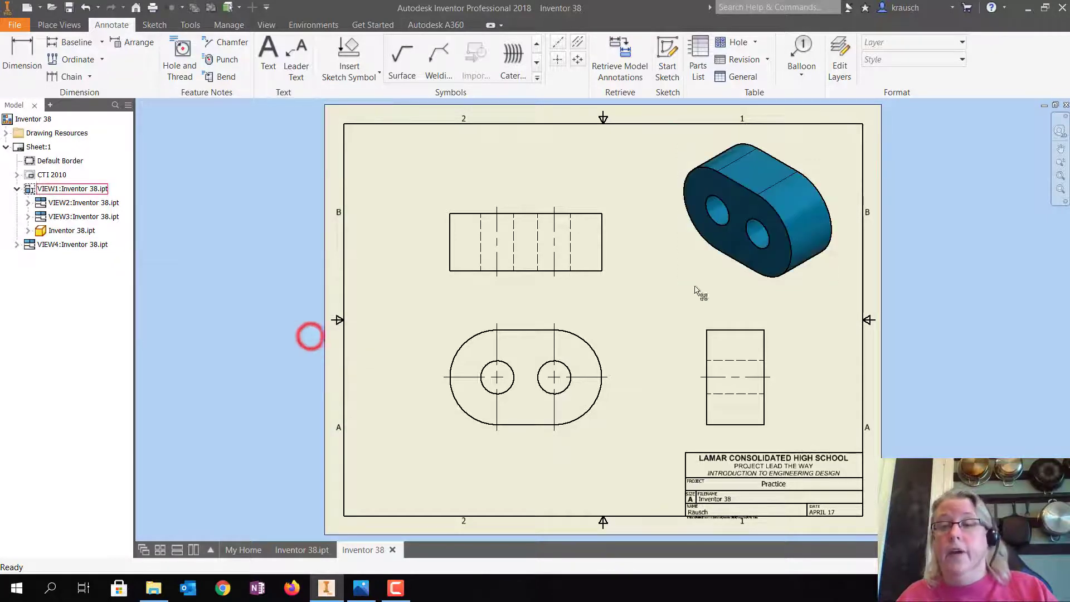
Save the drawing as Inventor 38.idw in the Inventor Drawings folder.
click(18, 25)
click(58, 169)
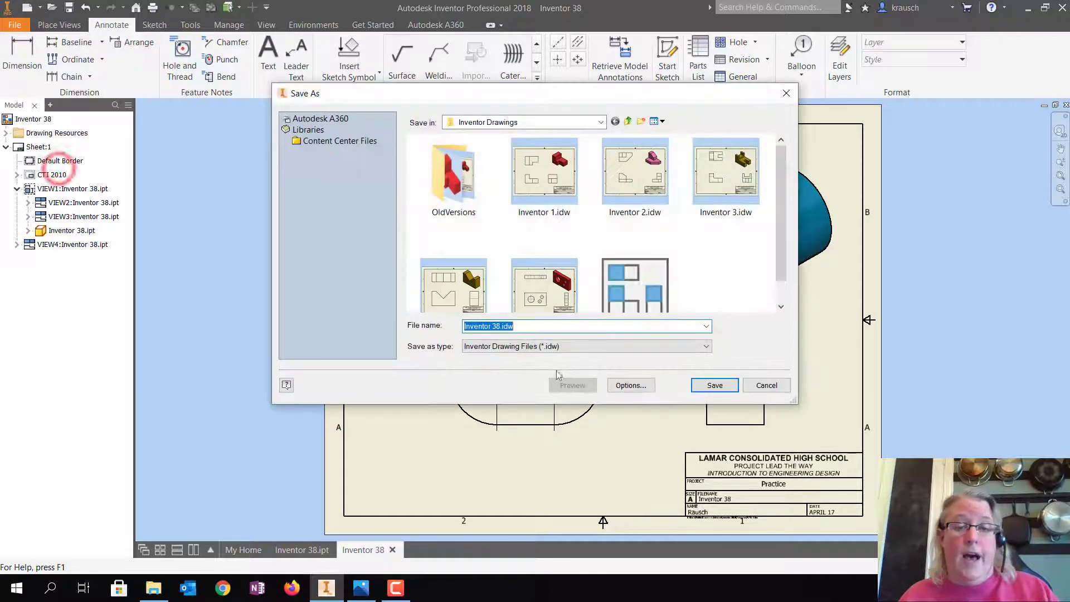
click(709, 386)
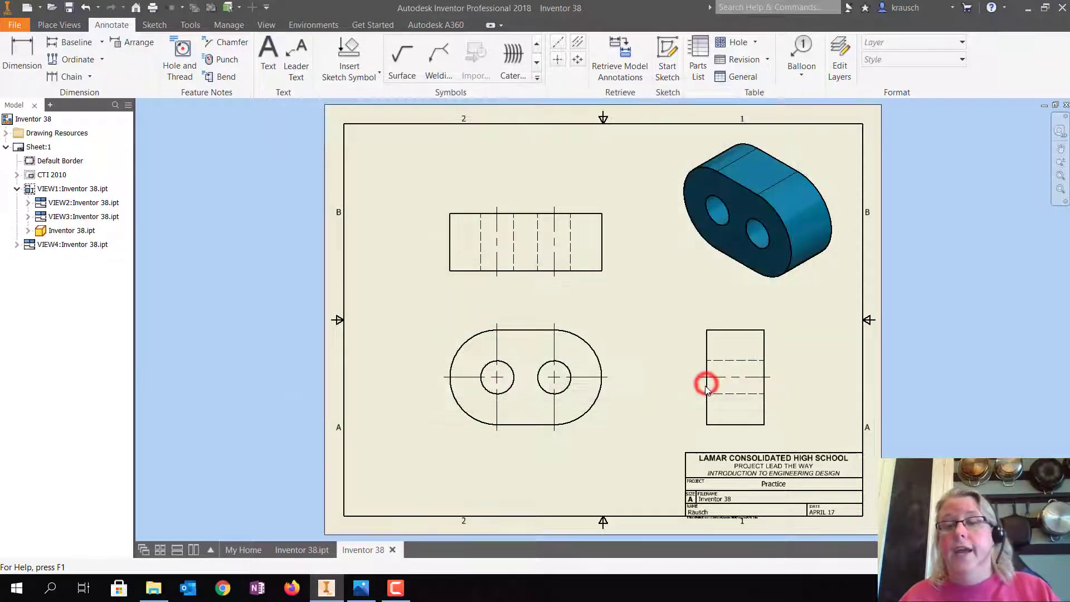